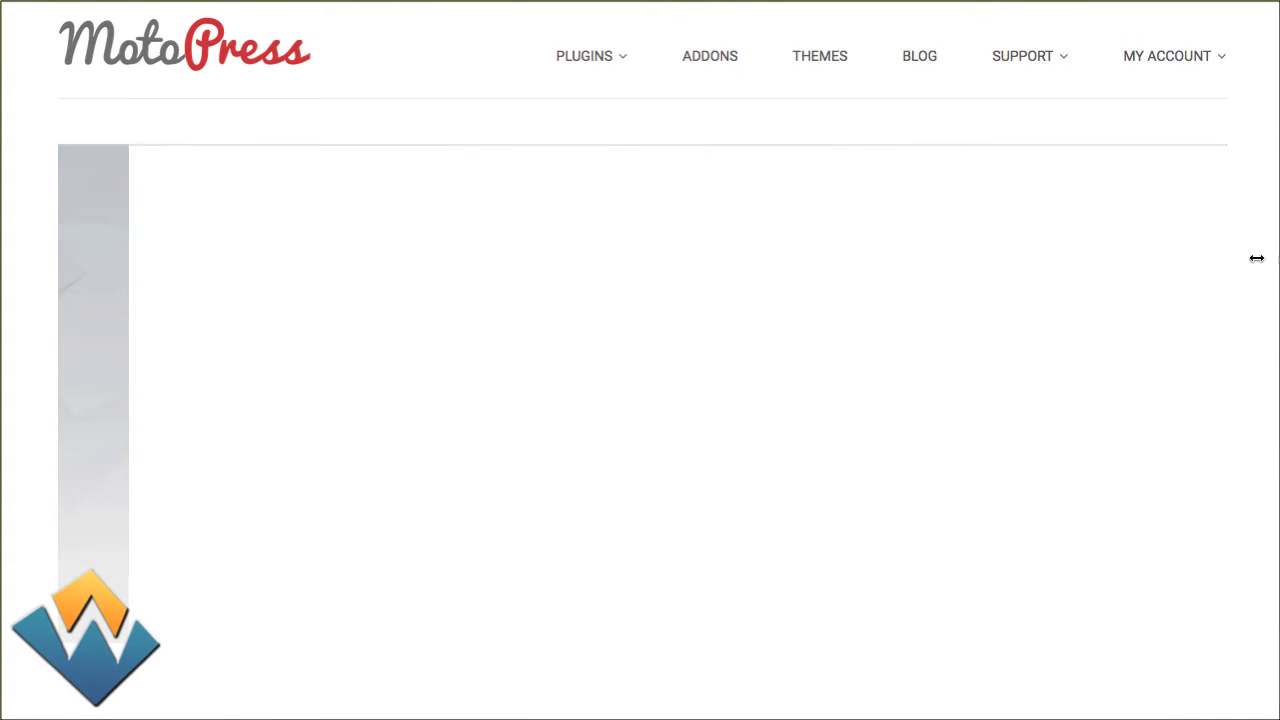
# Check the slider page's responsive layout by shrinking the browser window to a narrow width and widening it again
pyautogui.moveTo(1257, 258); pyautogui.dragTo(388, 210)
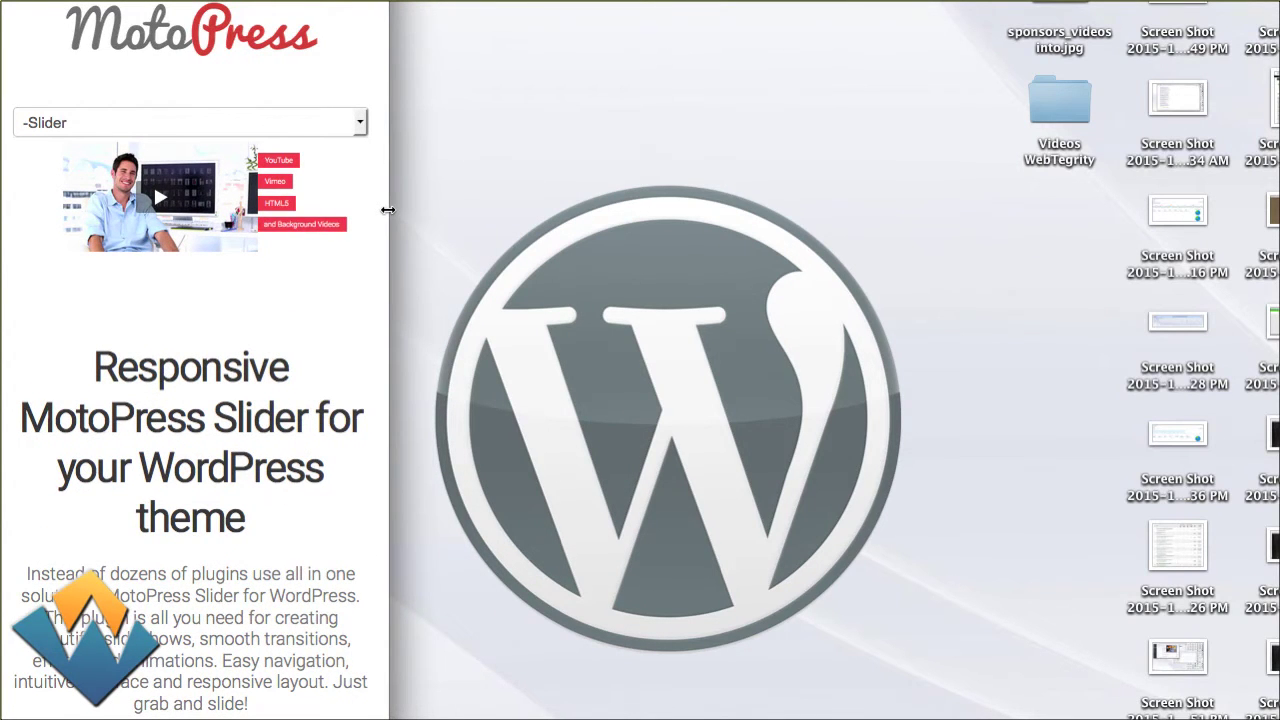
pyautogui.moveTo(388, 210); pyautogui.dragTo(1278, 258)
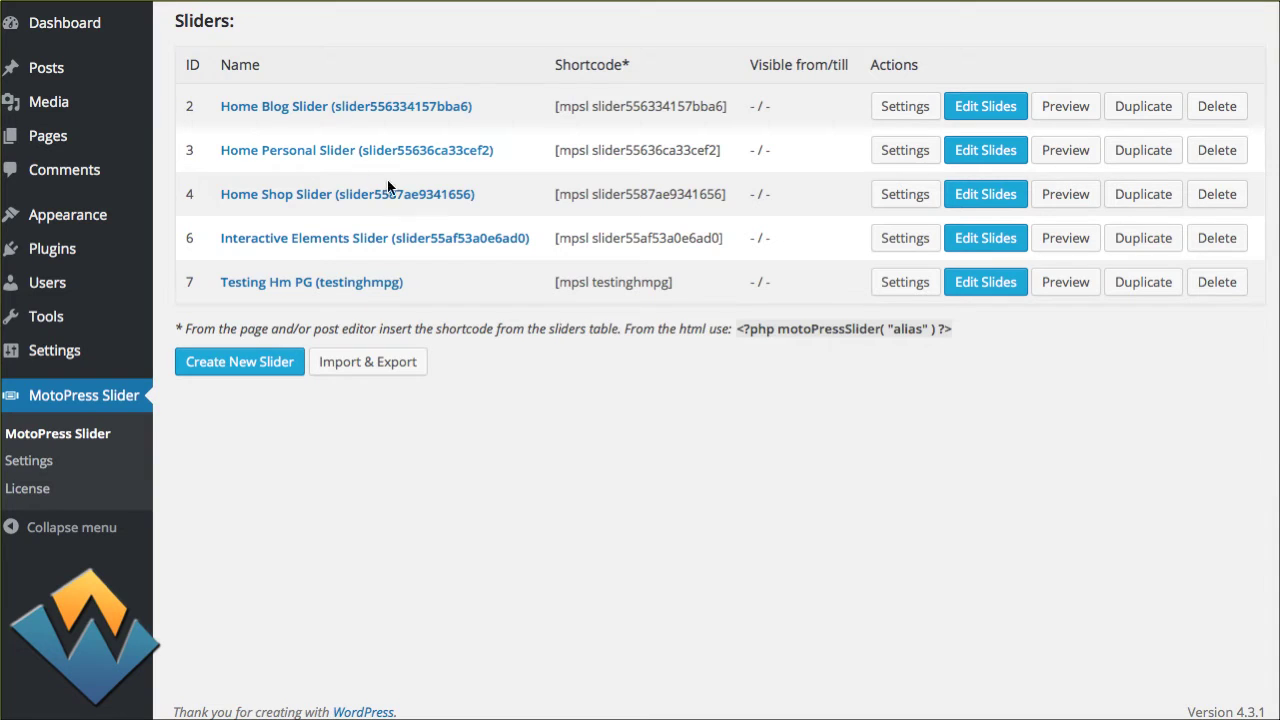
# Preview the Home Shop Slider and the Interactive Elements Slider, closing each preview
pyautogui.click(1068, 196)
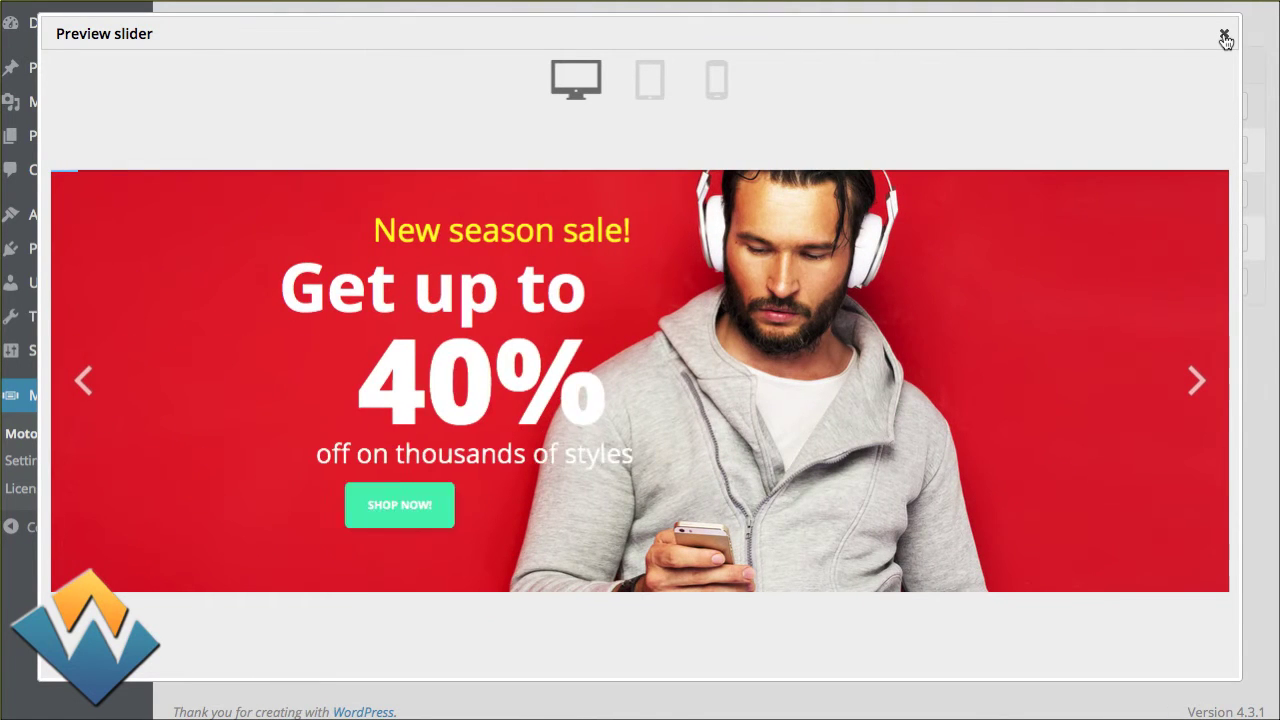
pyautogui.click(1224, 37)
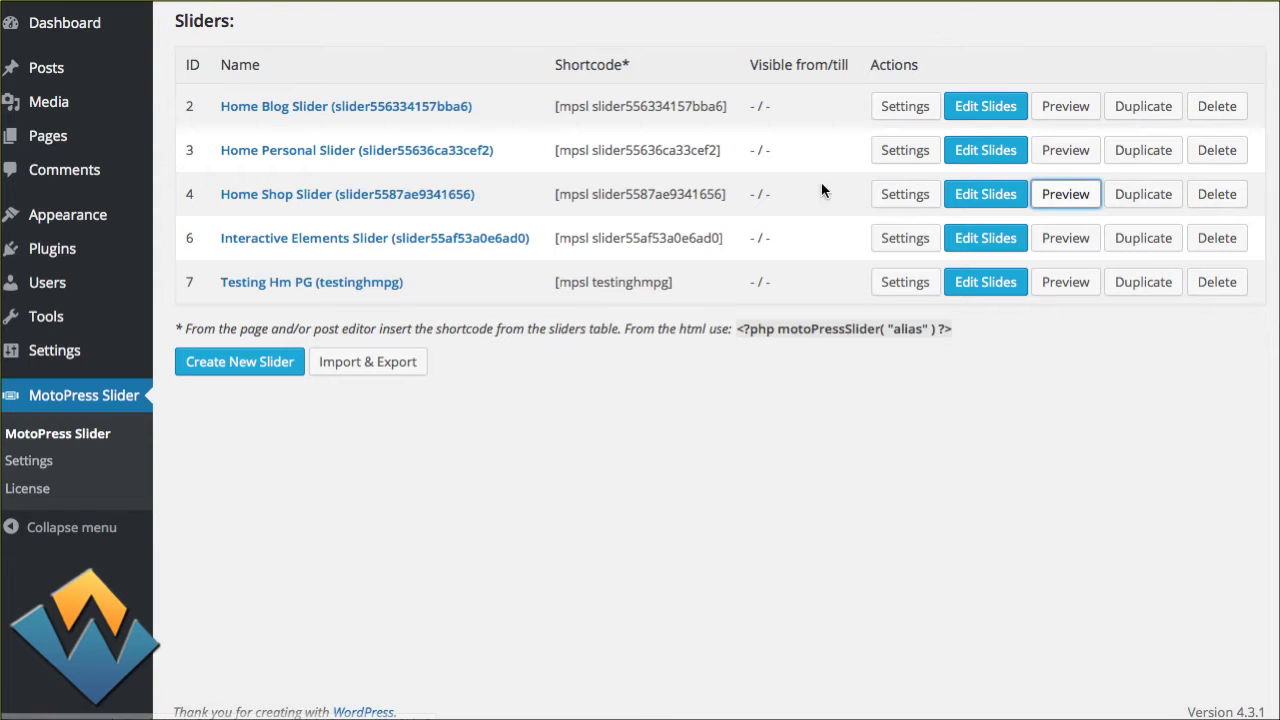
pyautogui.click(1068, 246)
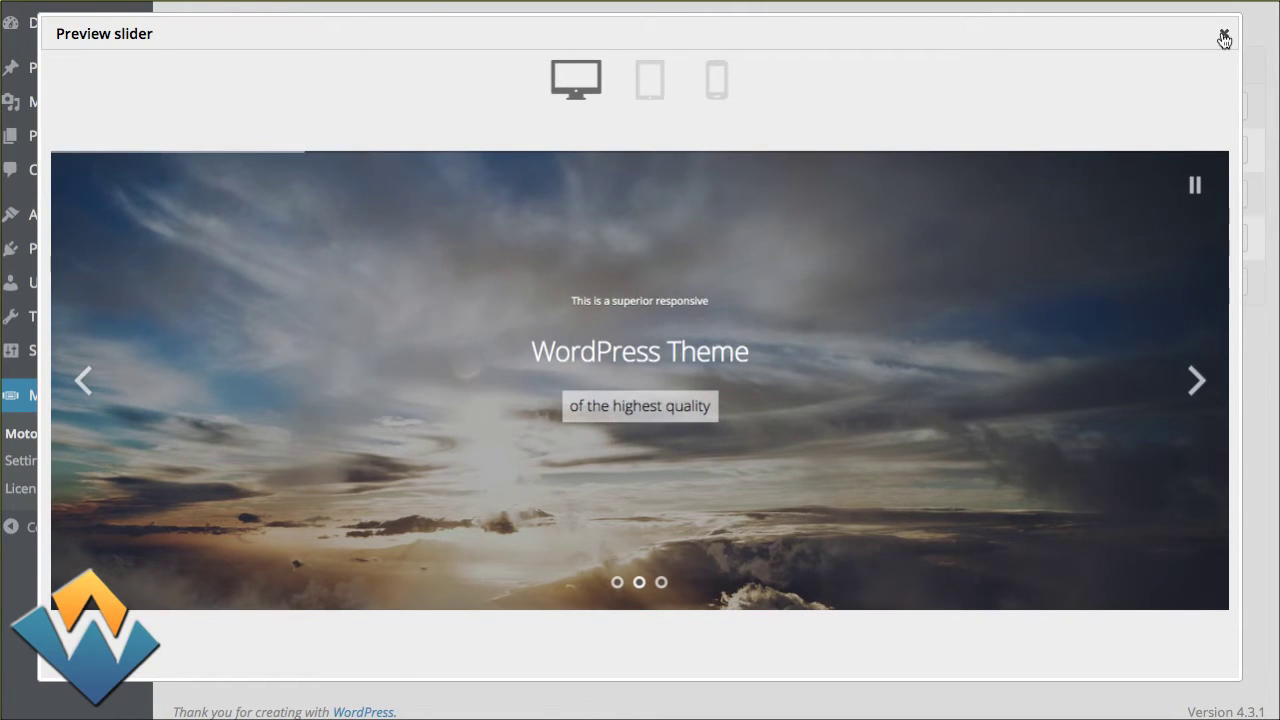
pyautogui.click(1224, 38)
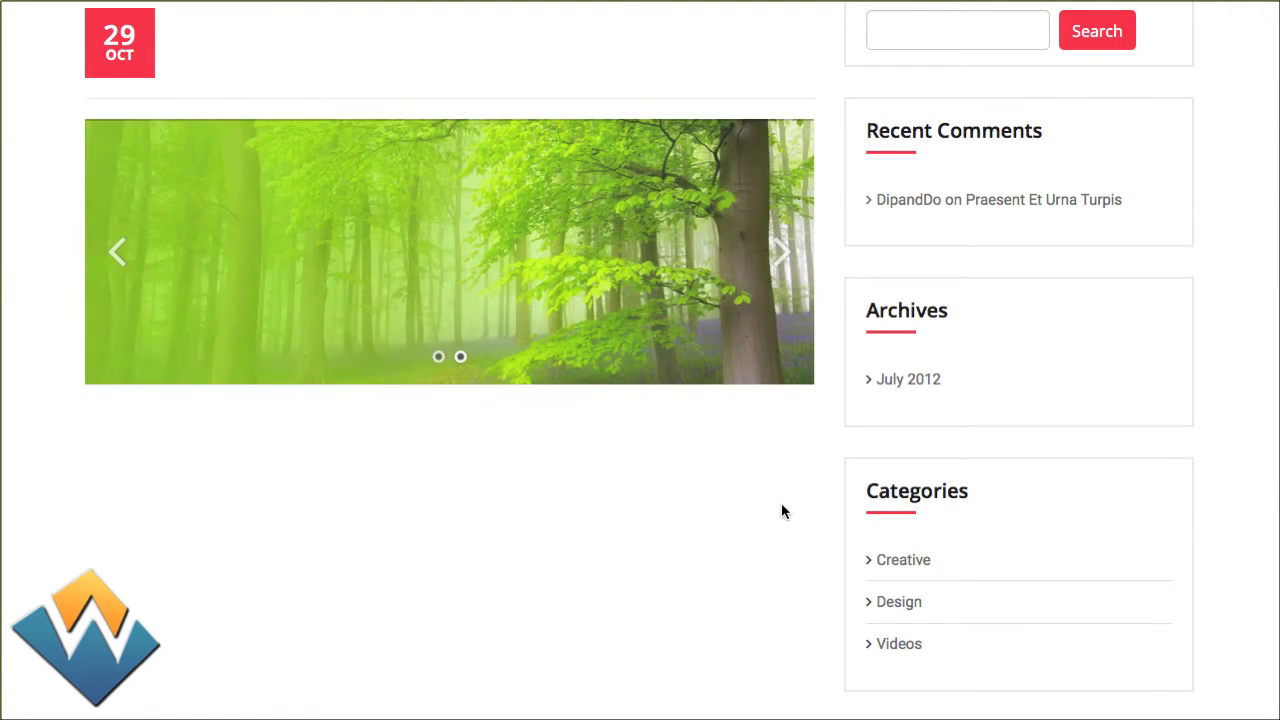
# Examine the slideshow embedded in the About Us page
pyautogui.scroll(3, 781, 511)
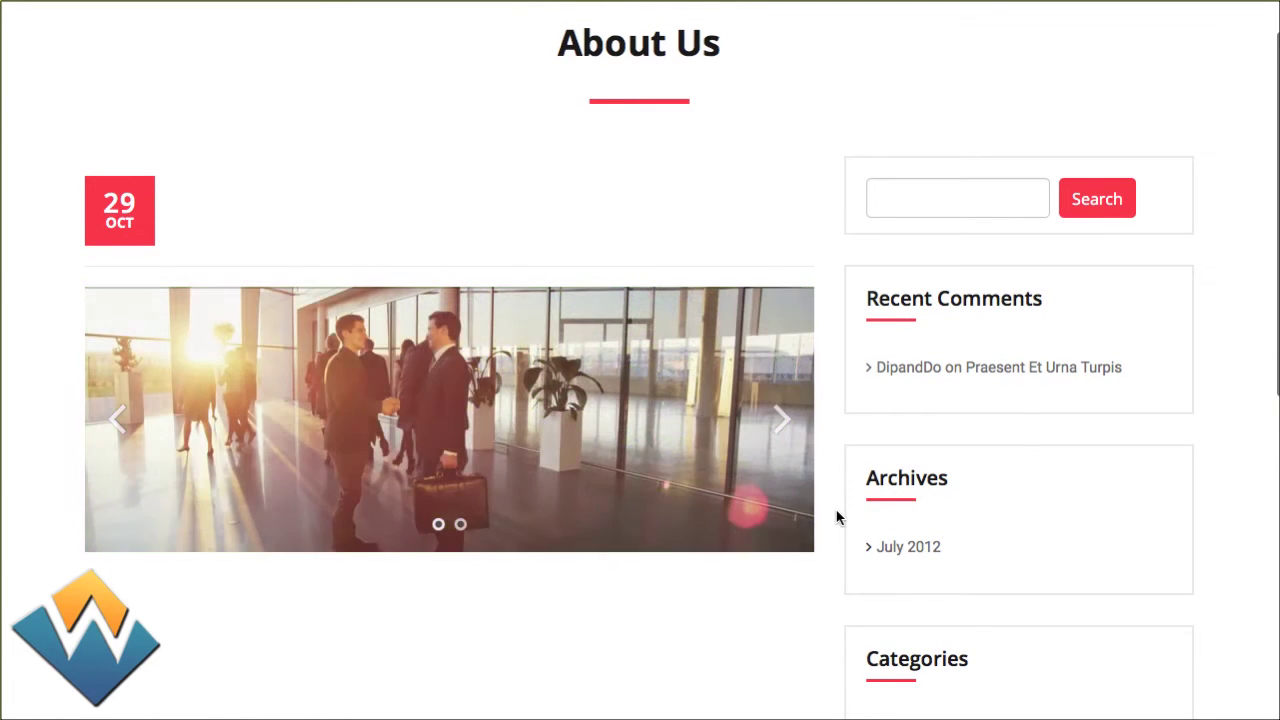
pyautogui.scroll(-1, 826, 600)
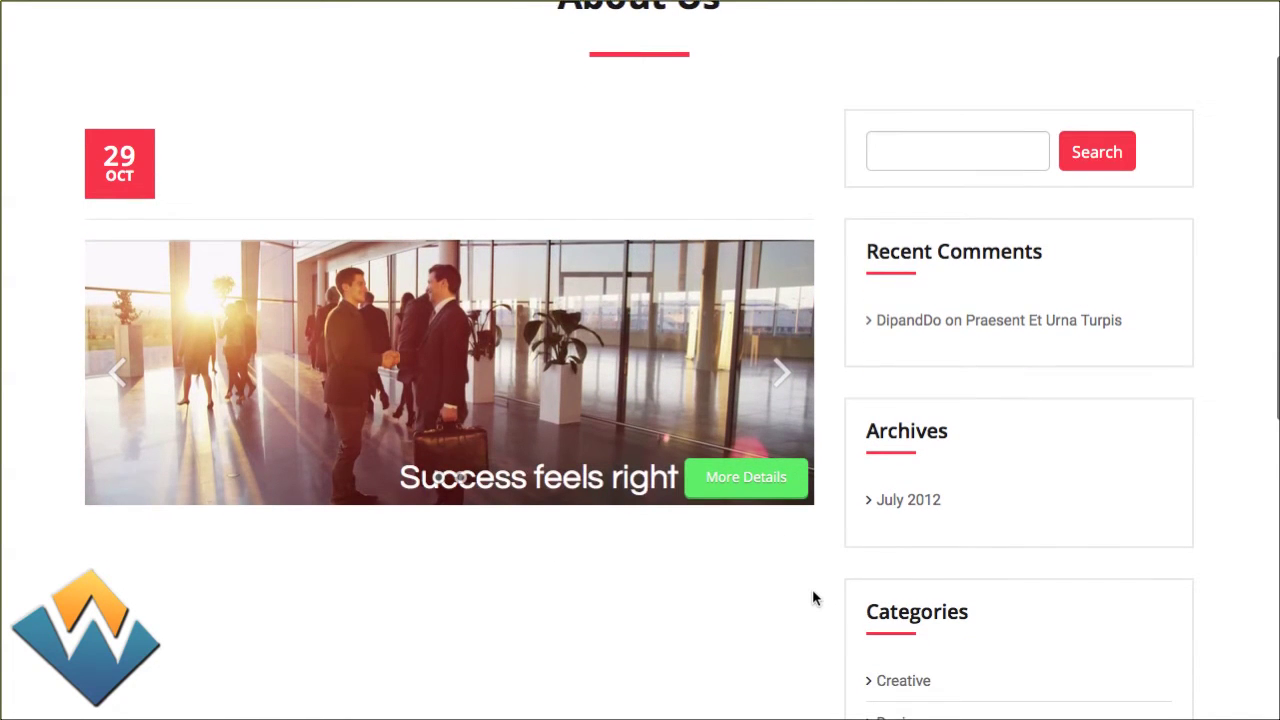
pyautogui.scroll(-2, 812, 597)
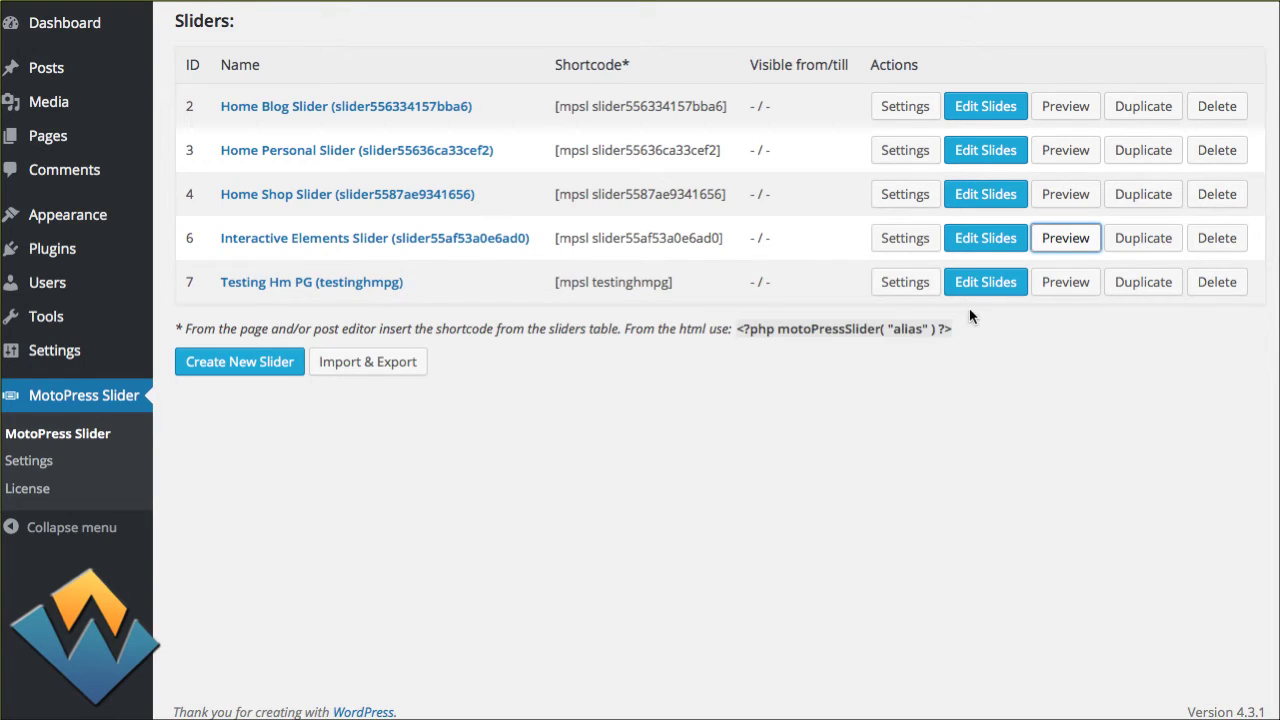
# Start a new slider with the title "NextSlideShow" and the alias "exampleSlider"
pyautogui.click(251, 363)
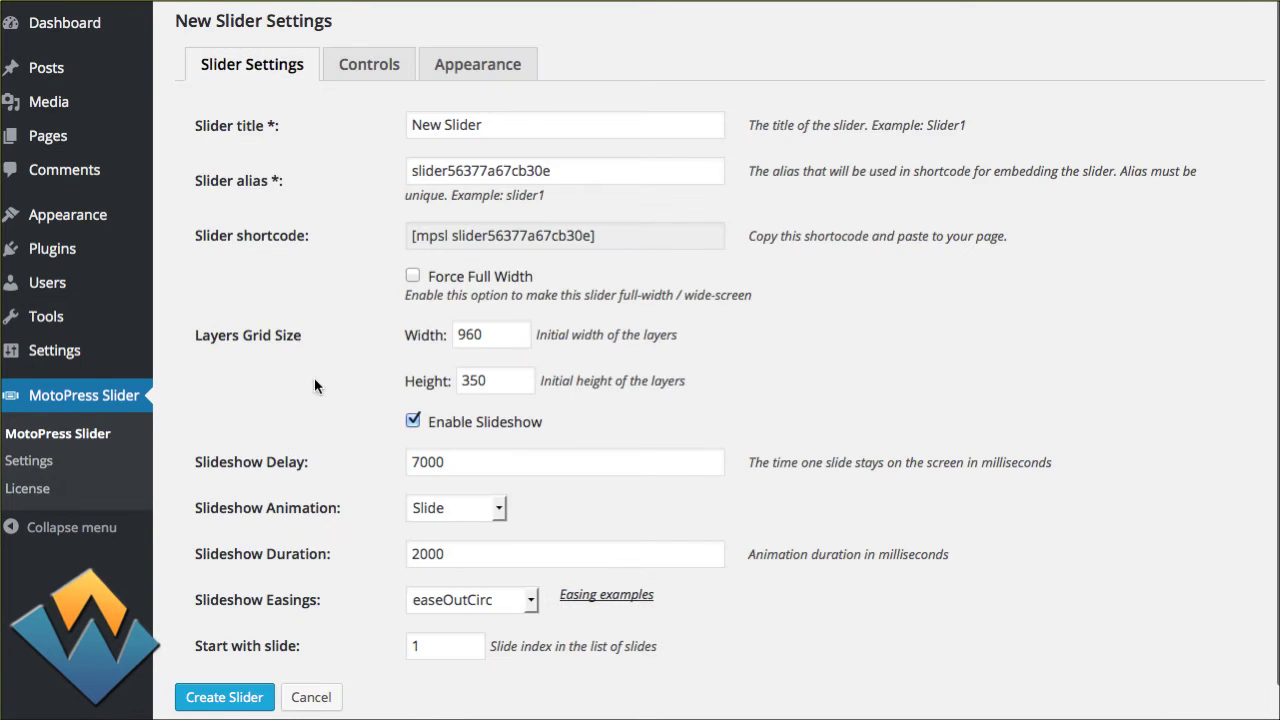
pyautogui.moveTo(511, 120); pyautogui.dragTo(349, 117)
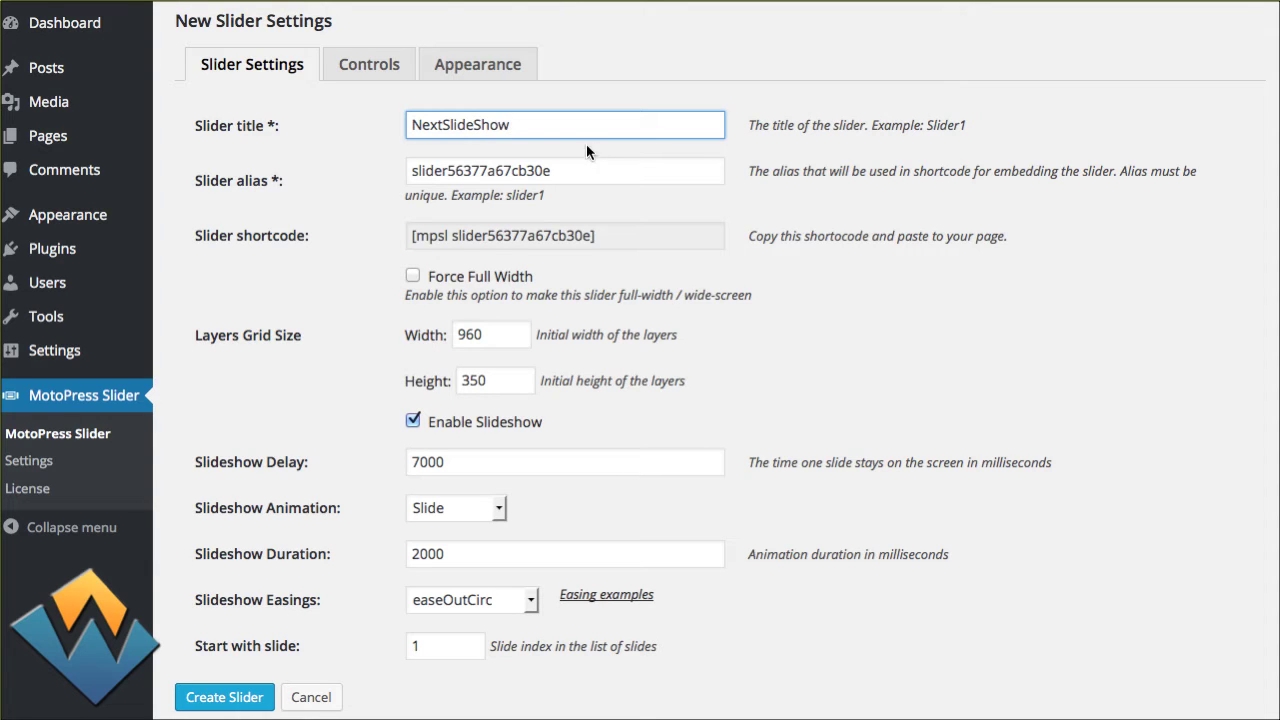
pyautogui.moveTo(632, 170); pyautogui.dragTo(406, 170)
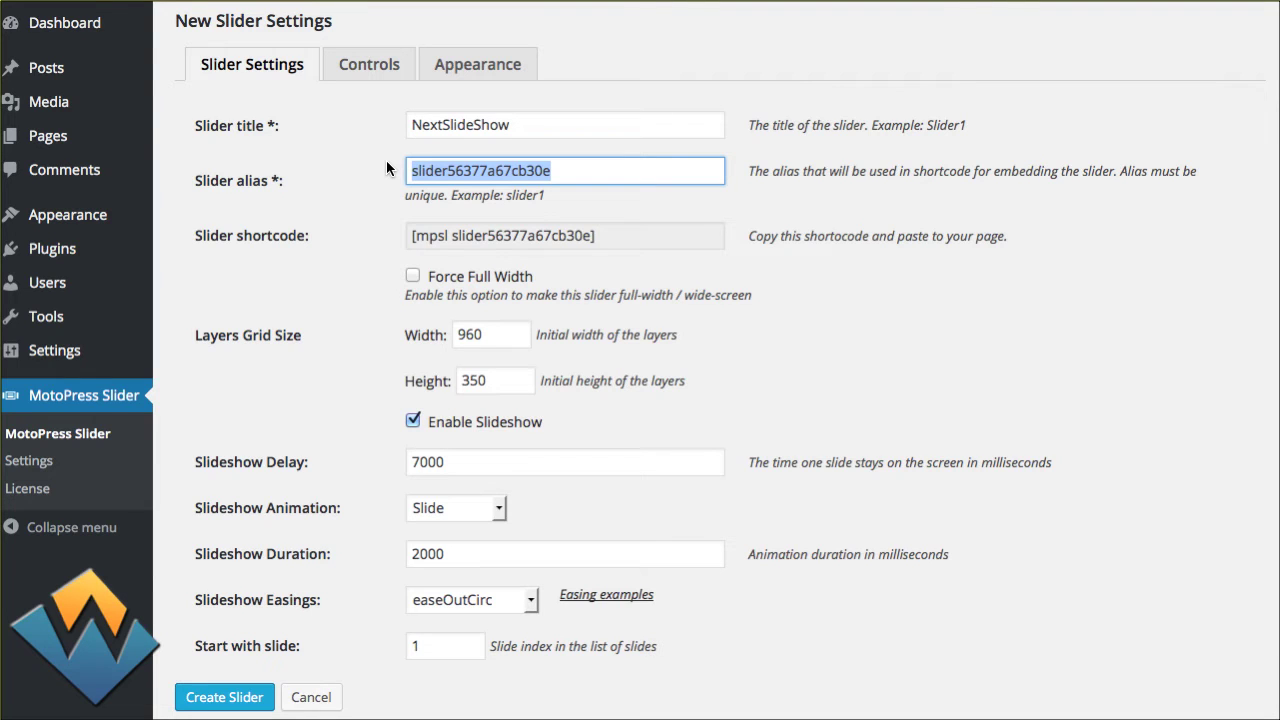
pyautogui.write('exampleSlider')
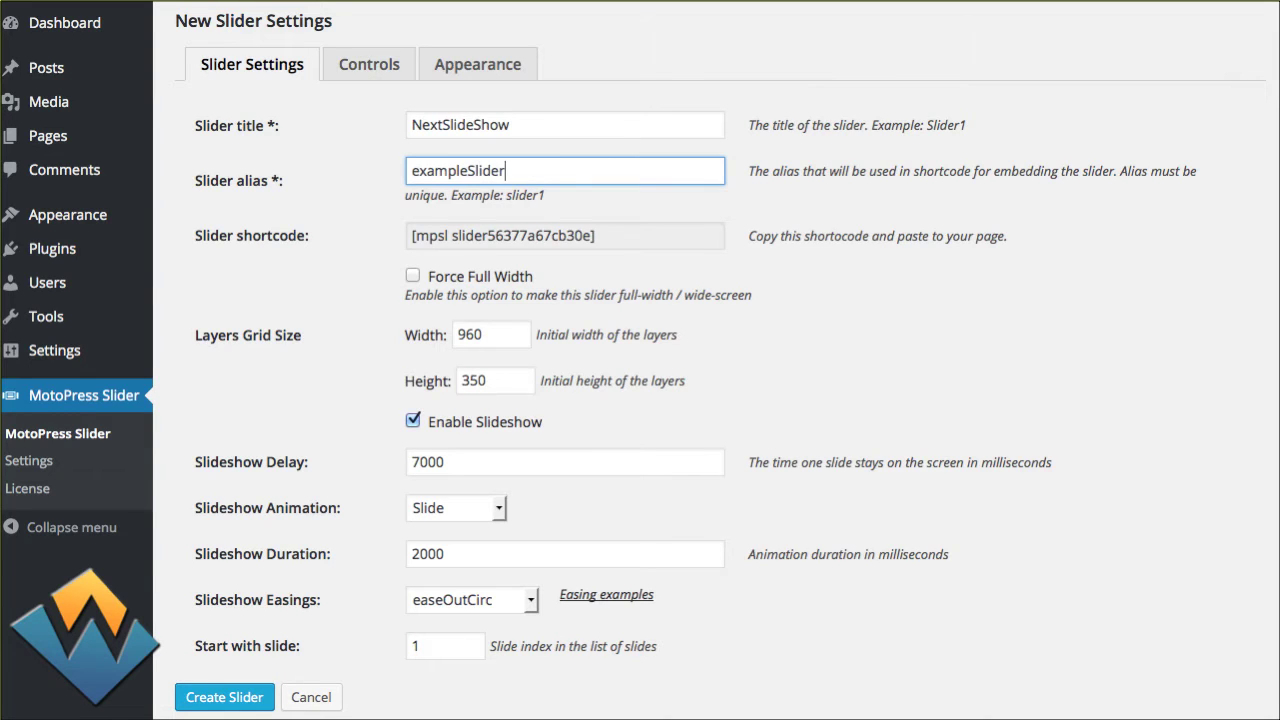
pyautogui.click(327, 186)
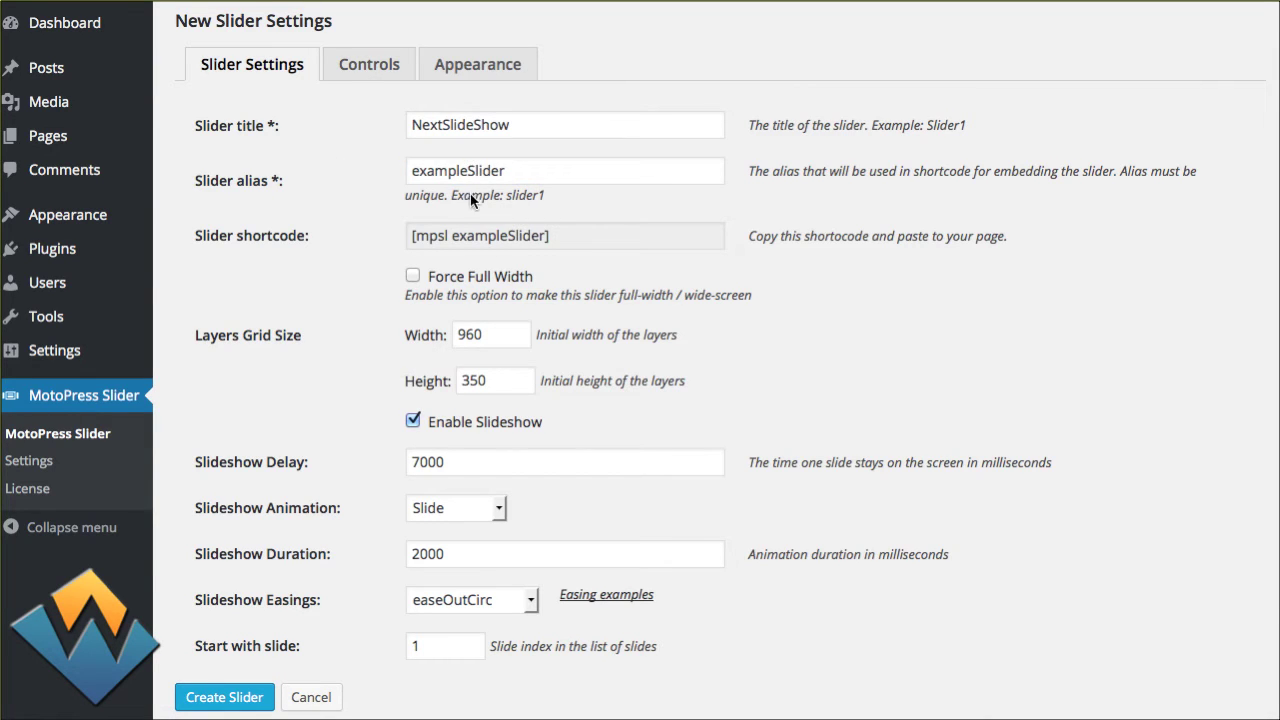
pyautogui.click(447, 238)
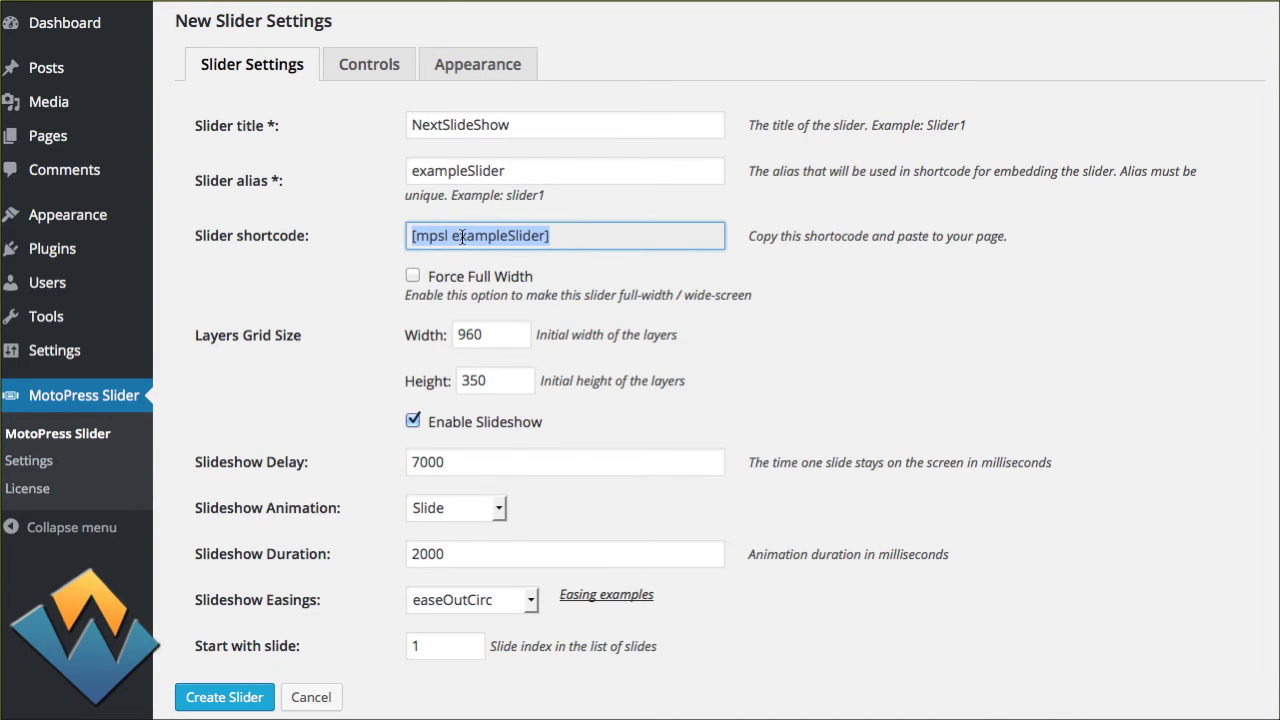
pyautogui.click(365, 256)
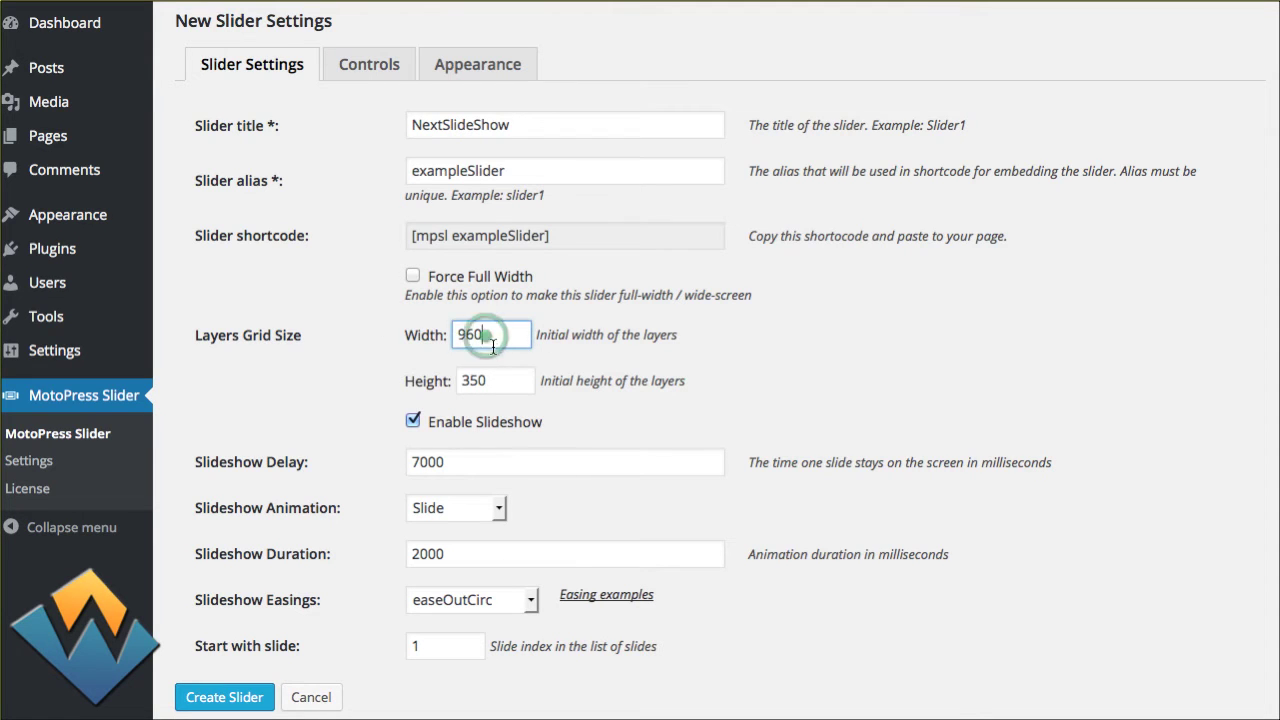
pyautogui.click(506, 382)
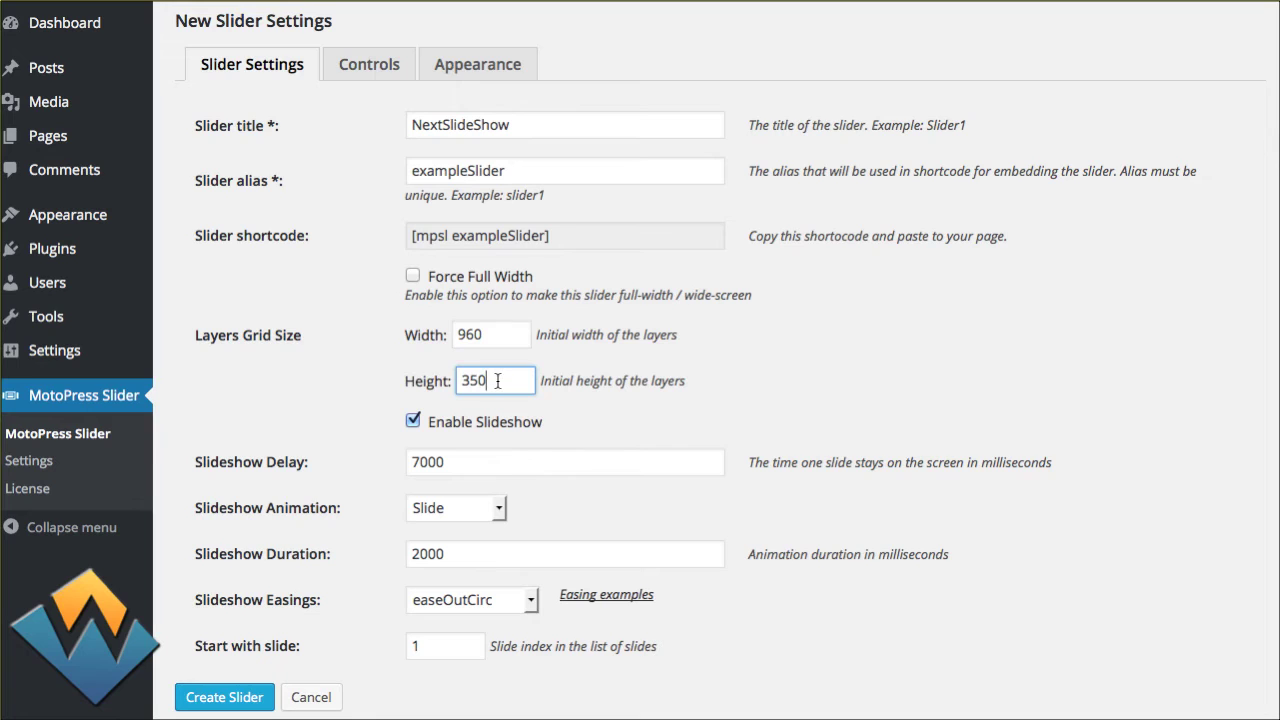
pyautogui.click(491, 335)
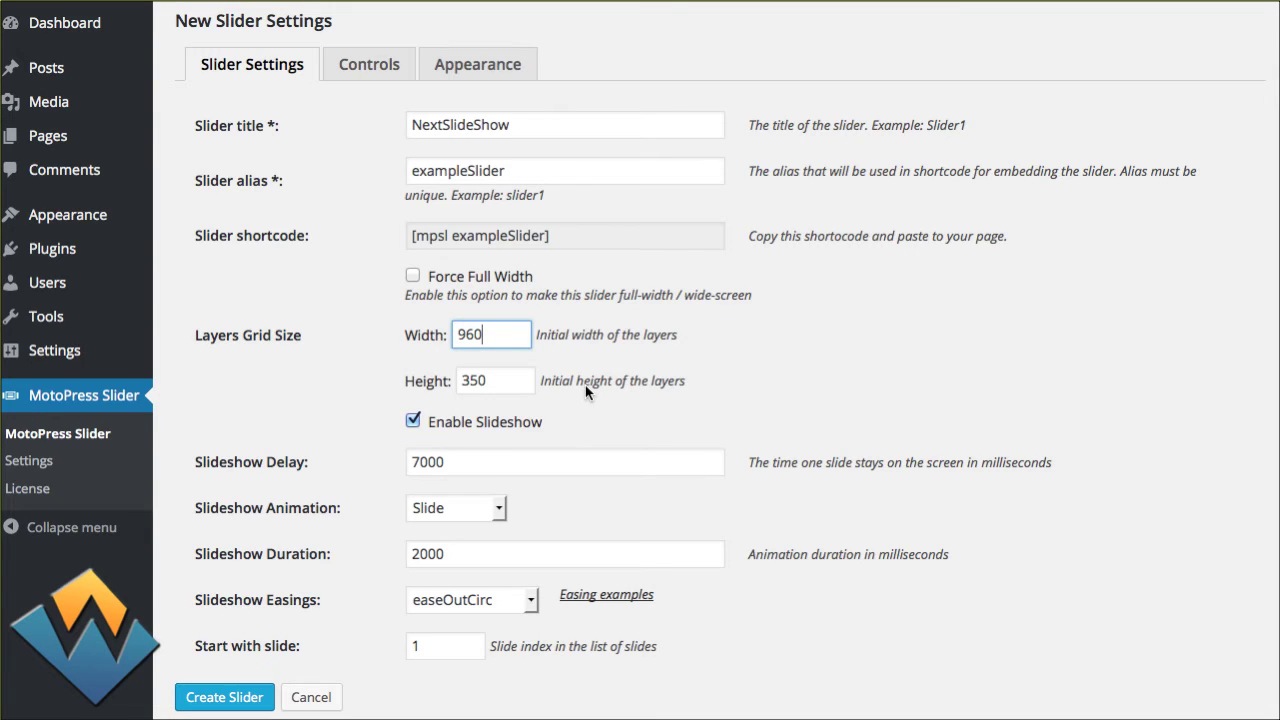
# Set the slideshow delay to 4000 milliseconds and keep Slide as the slideshow animation
pyautogui.click(485, 463)
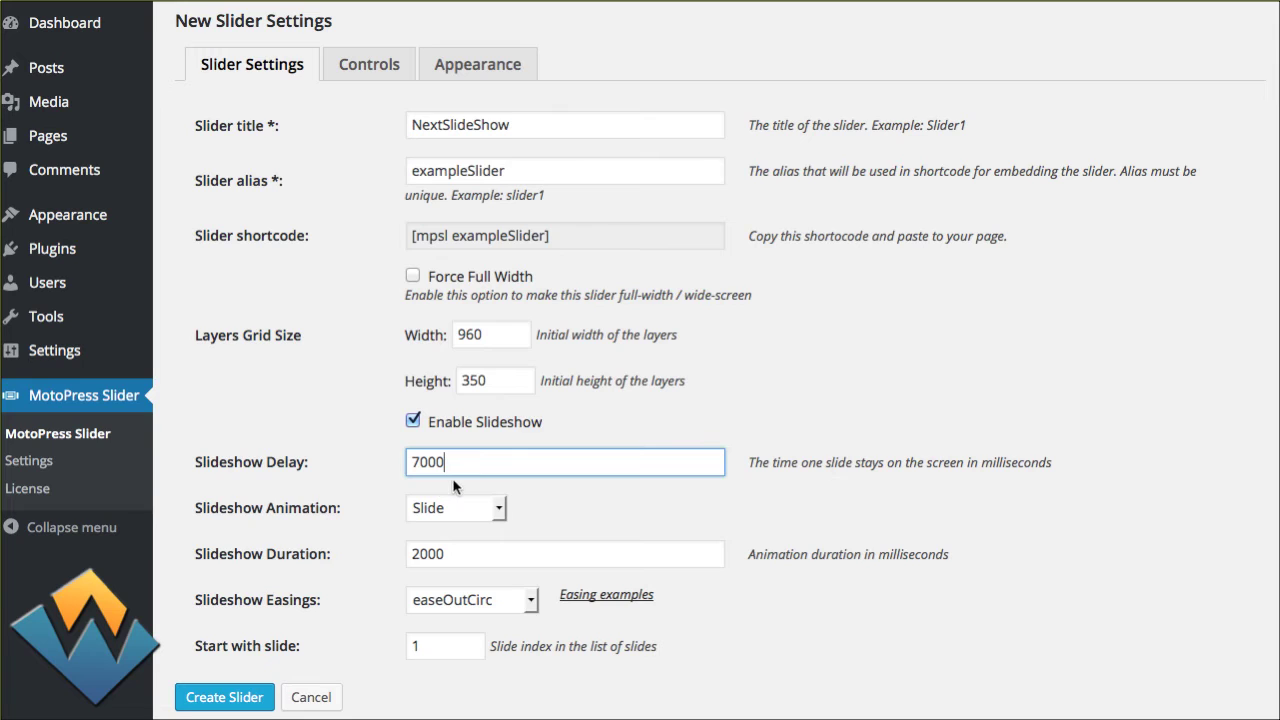
pyautogui.click(419, 464)
pyautogui.press('BackSpace')
pyautogui.write('4')
pyautogui.click(382, 496)
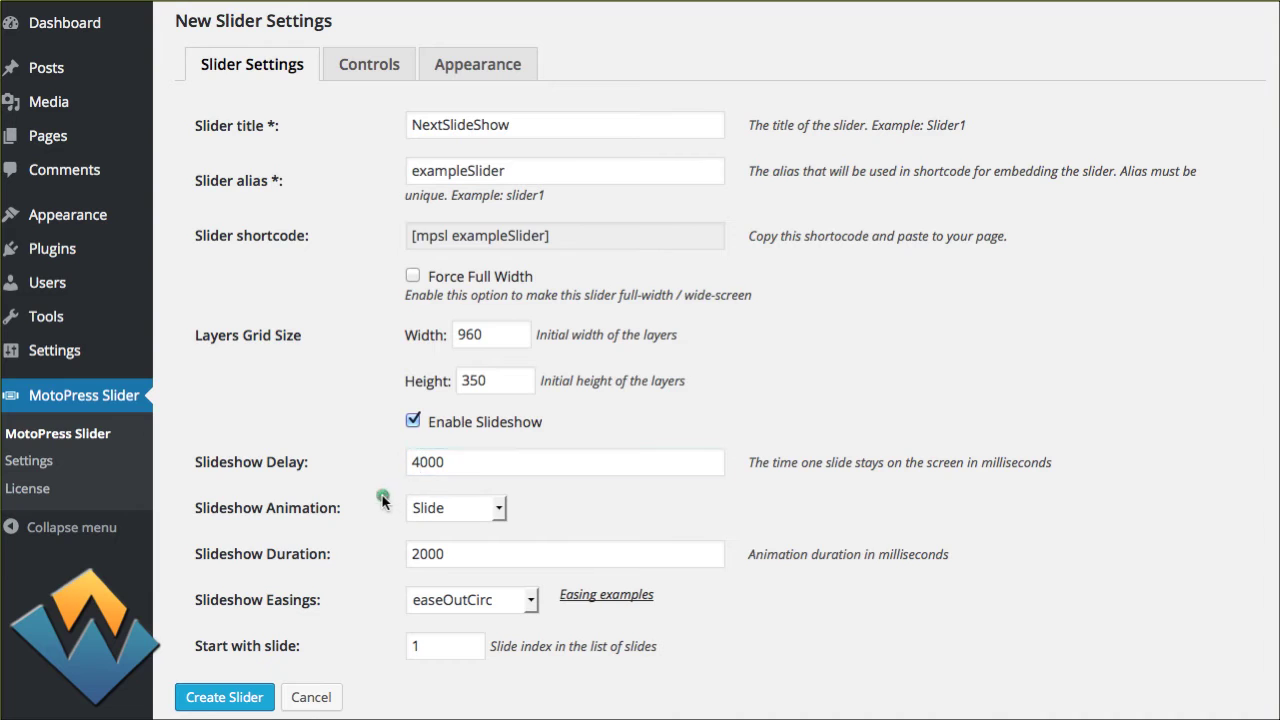
pyautogui.click(452, 506)
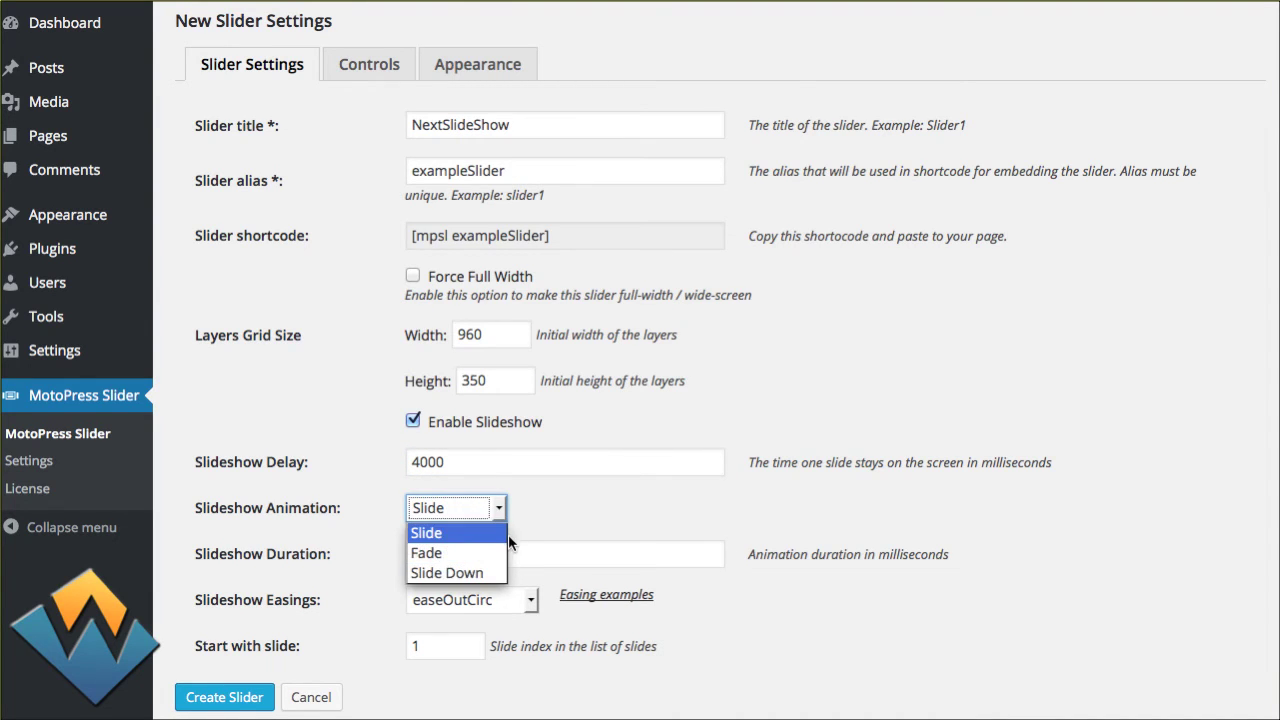
pyautogui.click(539, 517)
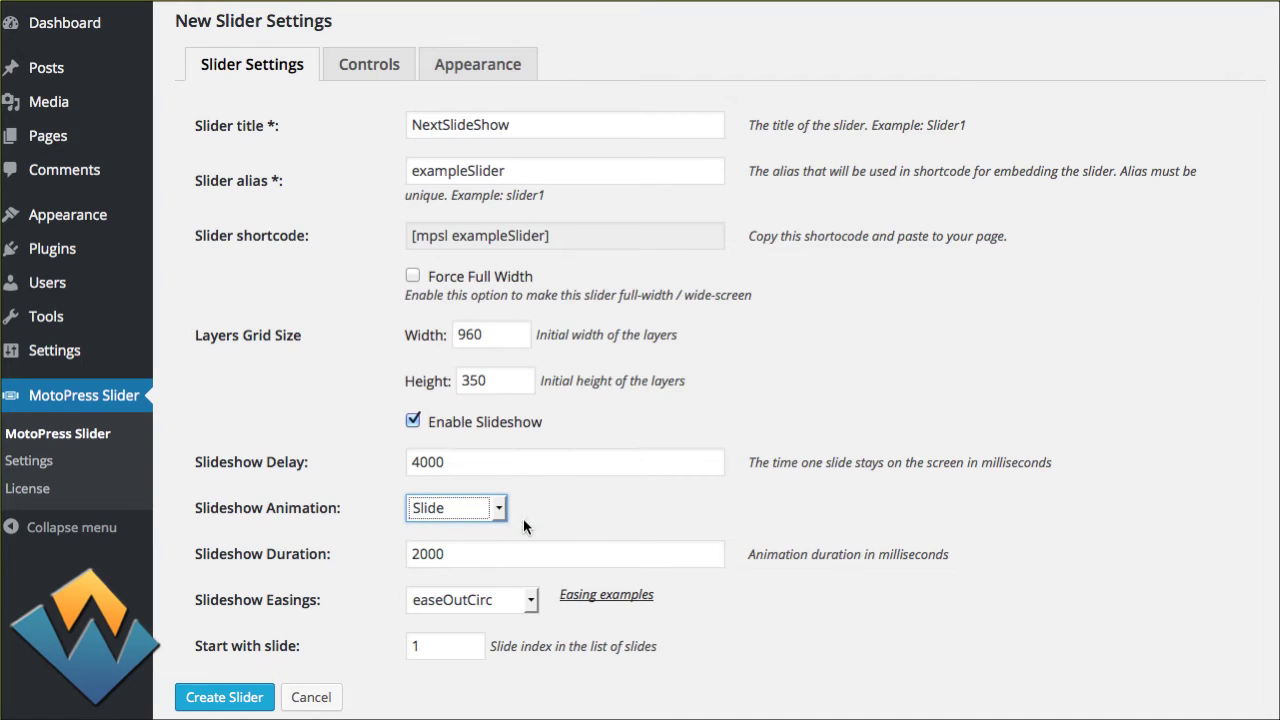
# Set the slideshow duration to 1000 milliseconds and create the slider
pyautogui.click(469, 558)
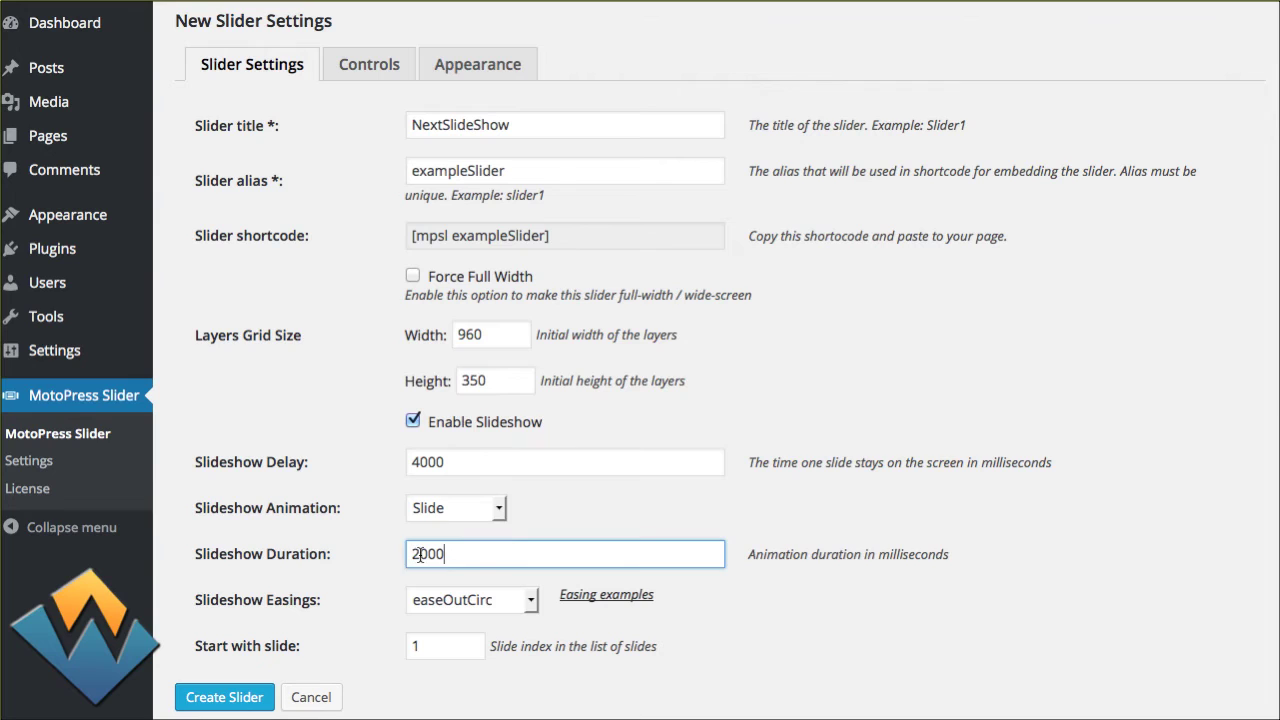
pyautogui.click(421, 556)
pyautogui.press('BackSpace')
pyautogui.write('1')
pyautogui.click(335, 570)
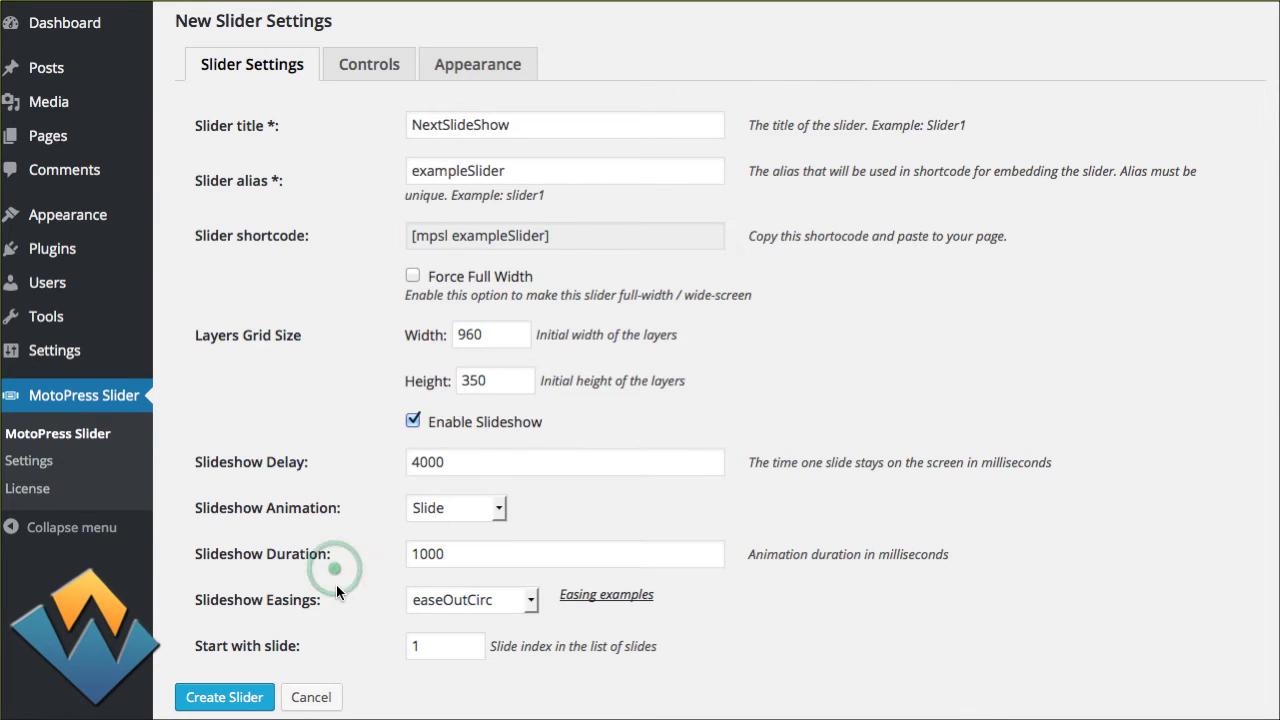
pyautogui.click(227, 698)
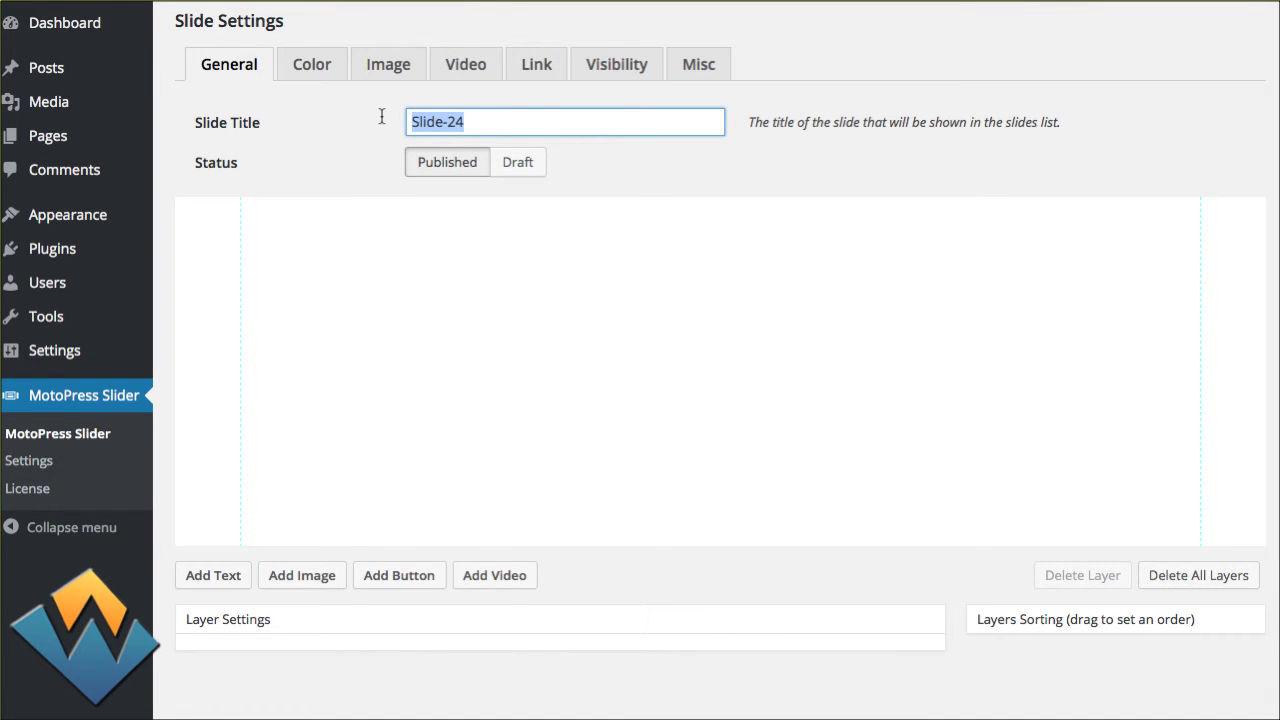
# Title the slide "Forest" and set the green forest picture from the media library as its background image
pyautogui.write('Forest')
pyautogui.click(334, 147)
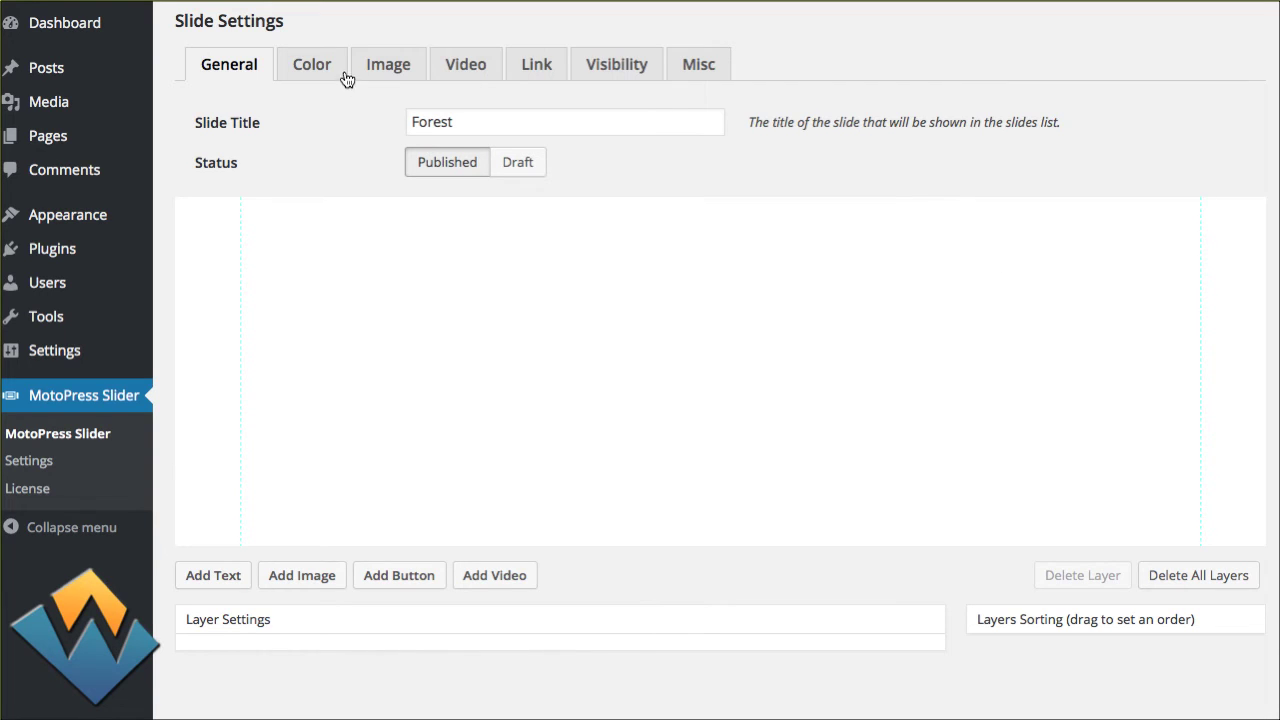
pyautogui.click(388, 68)
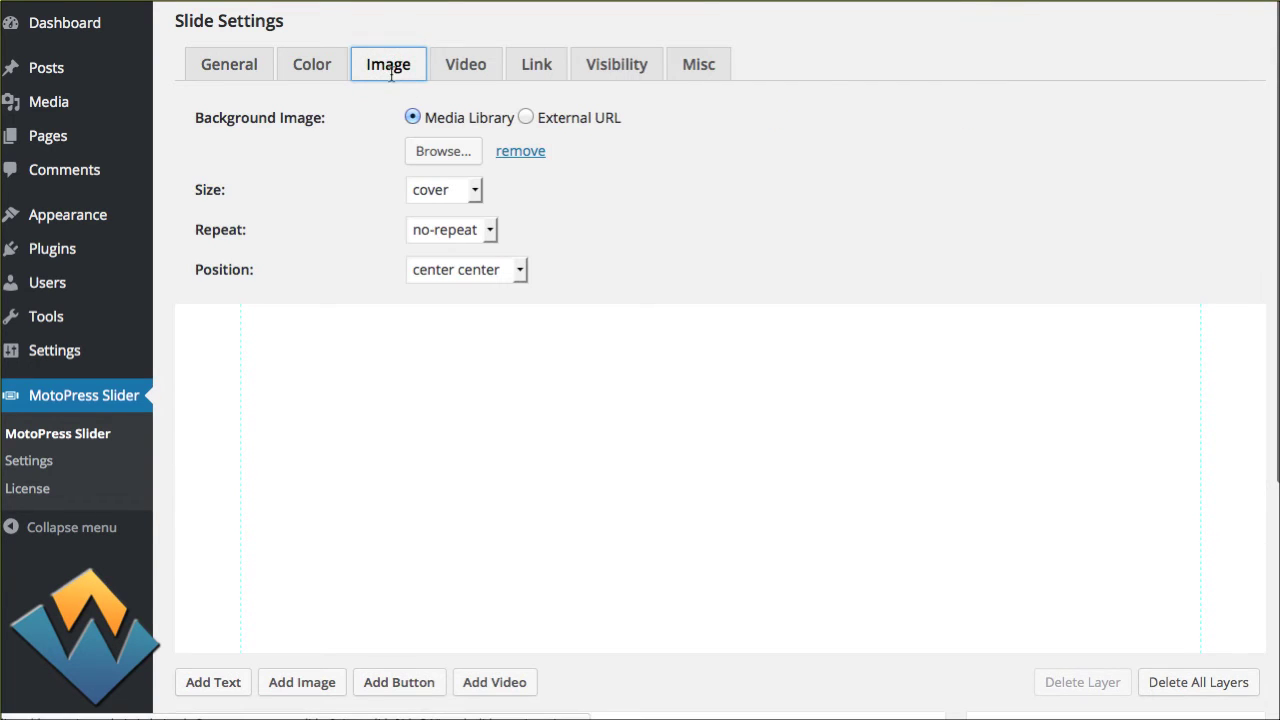
pyautogui.click(440, 151)
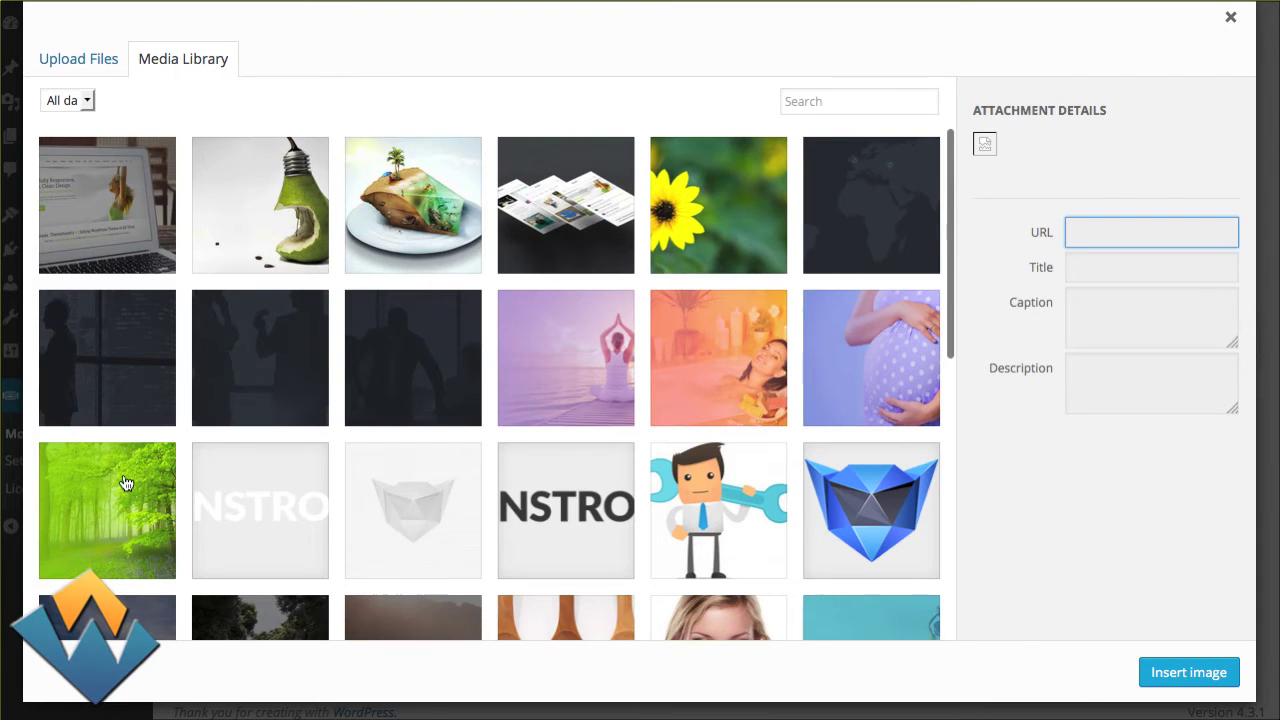
pyautogui.click(124, 484)
pyautogui.click(1180, 673)
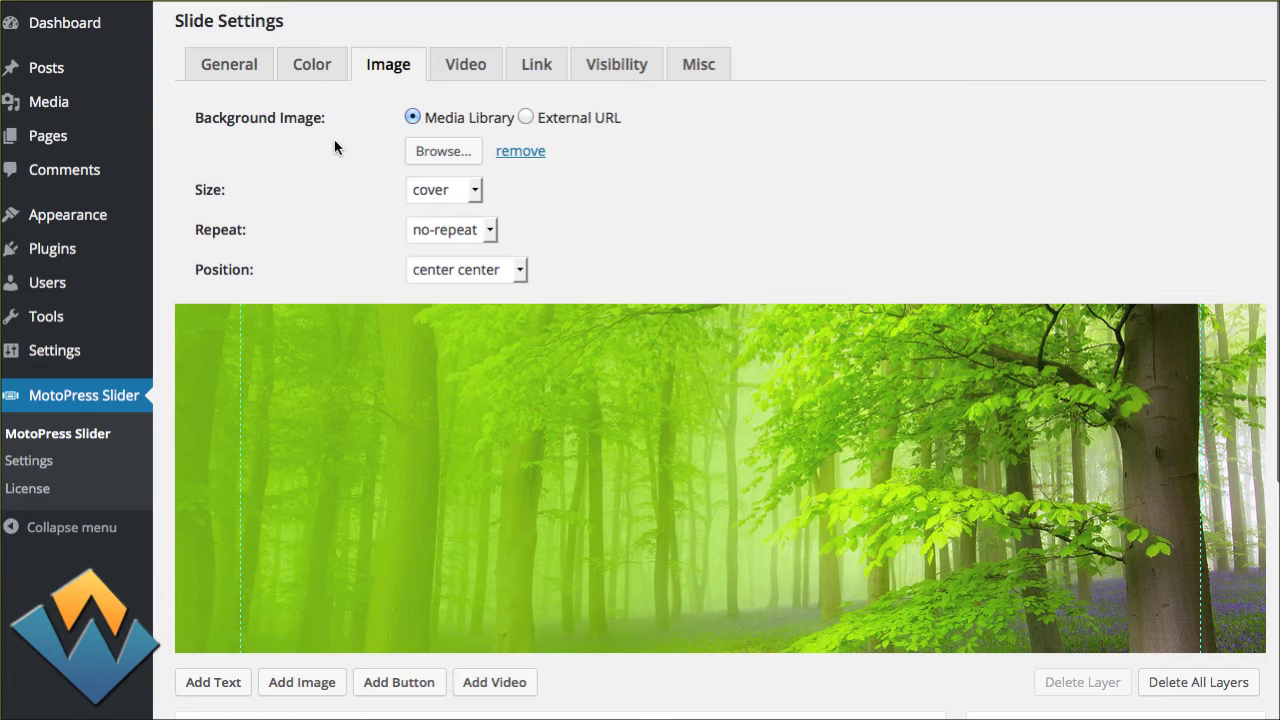
# Add a text layer to the Forest slide and set its content to "Peace & Calm"
pyautogui.scroll(-2, 334, 146)
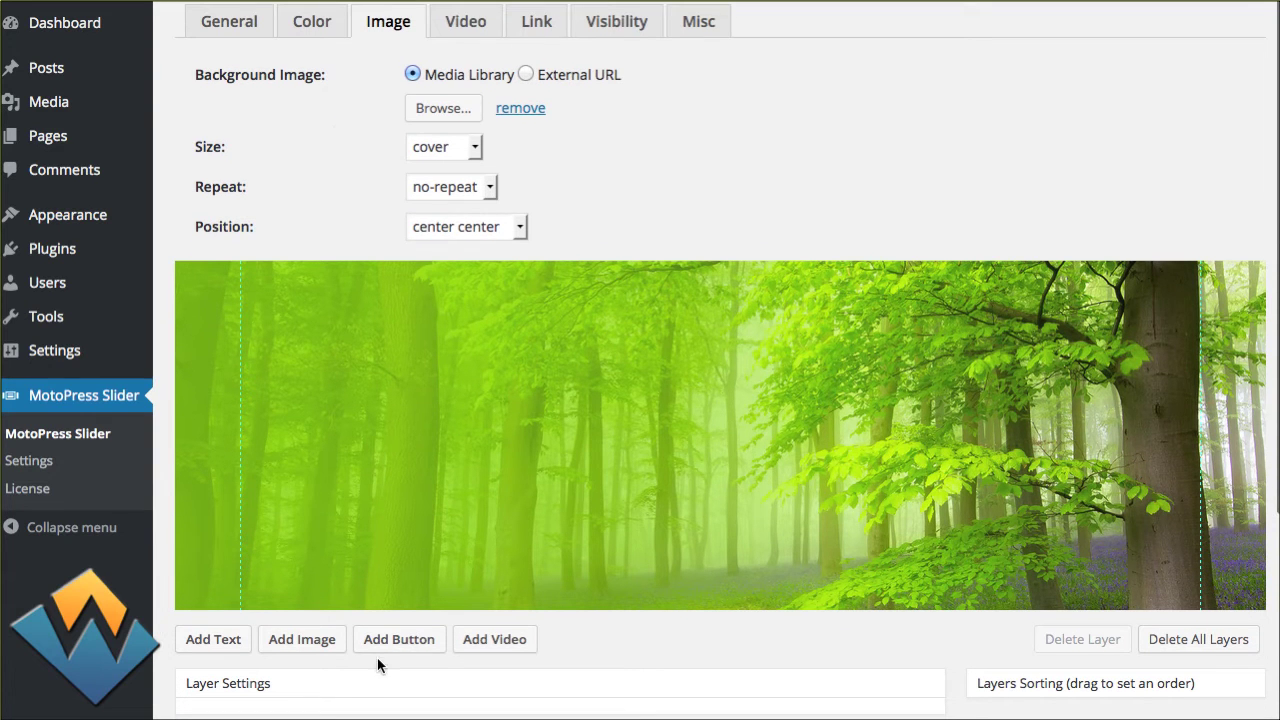
pyautogui.click(236, 652)
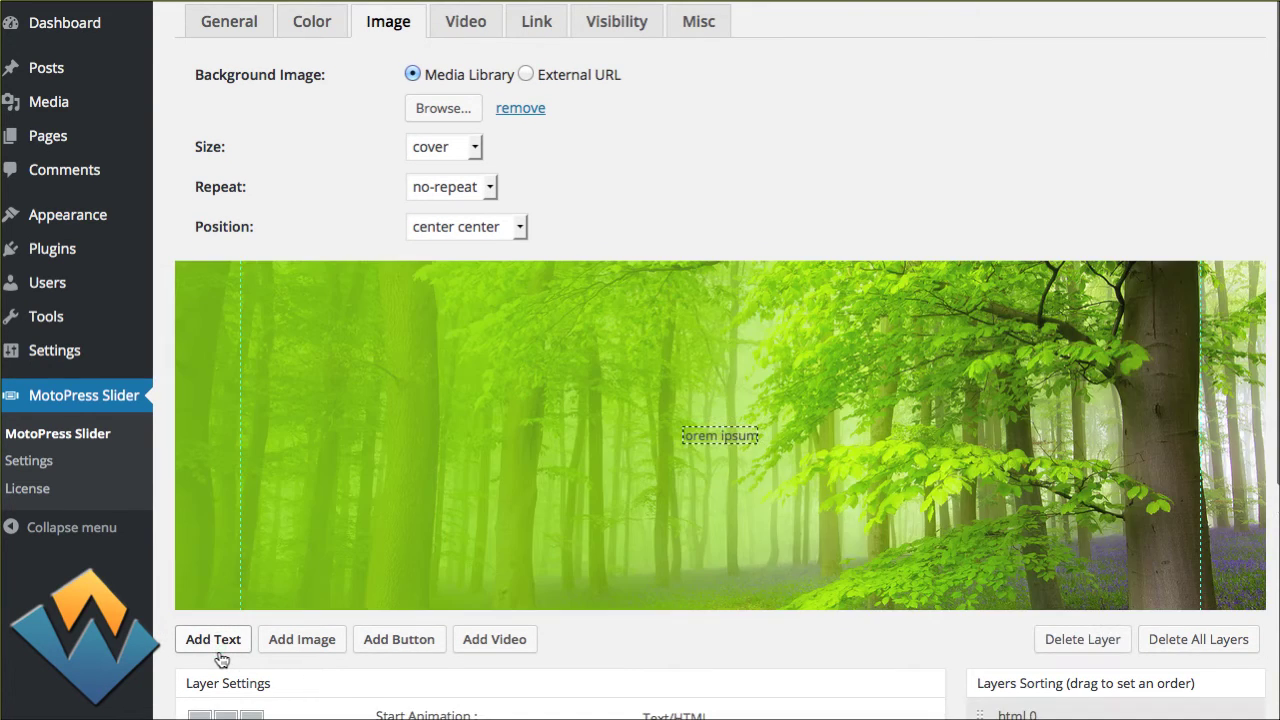
pyautogui.scroll(-5, 621, 651)
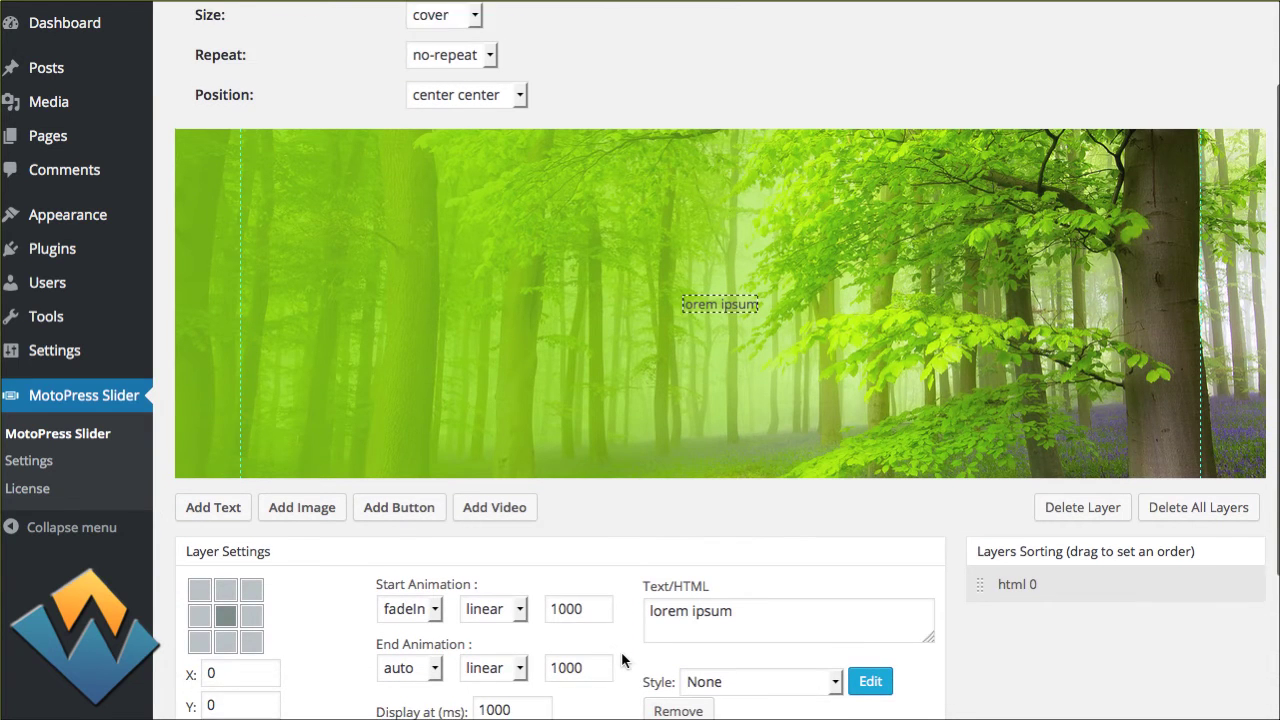
pyautogui.scroll(-2, 622, 660)
pyautogui.scroll(-2, 651, 554)
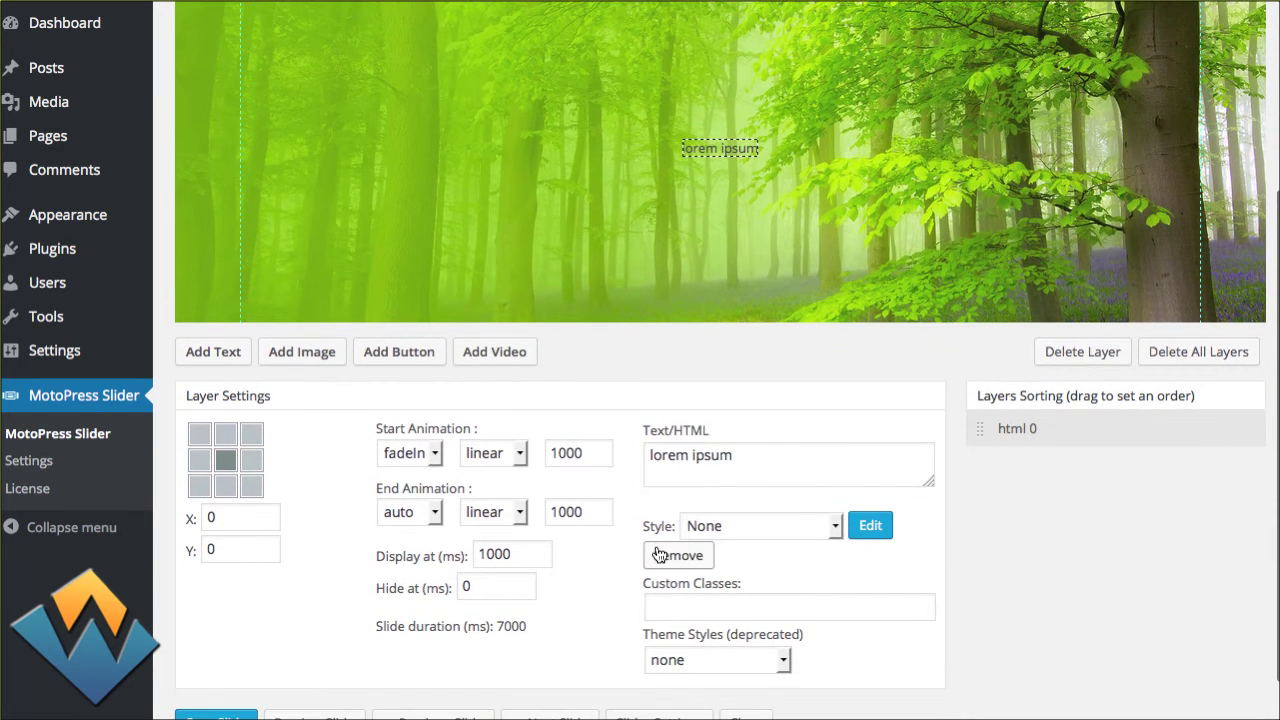
pyautogui.tripleClick(761, 460)
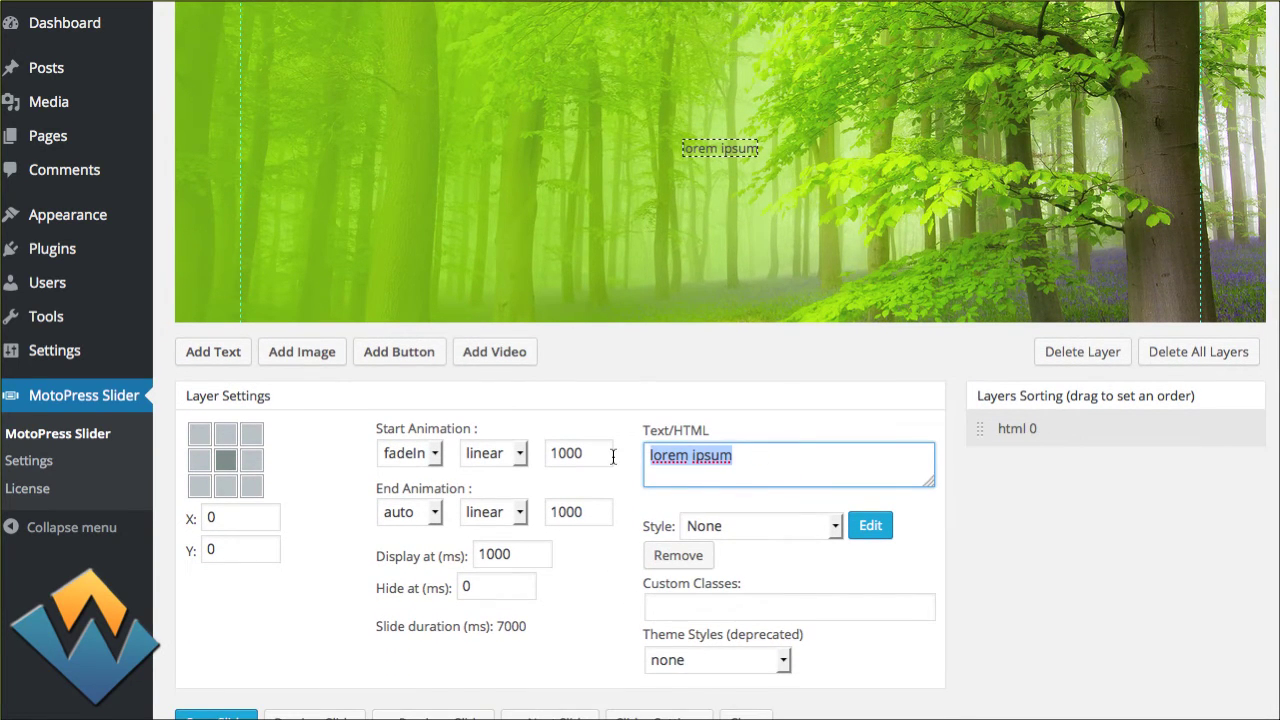
pyautogui.write('Pe')
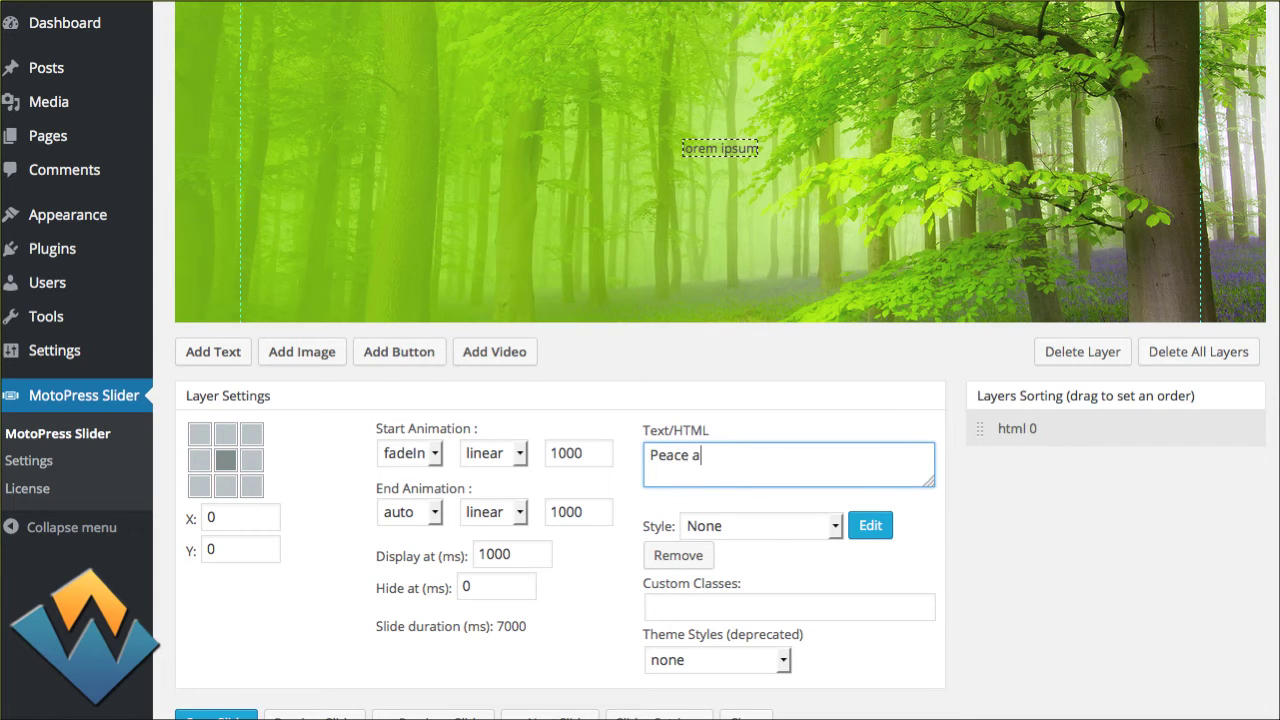
pyautogui.write('ace & Calm')
pyautogui.click(839, 573)
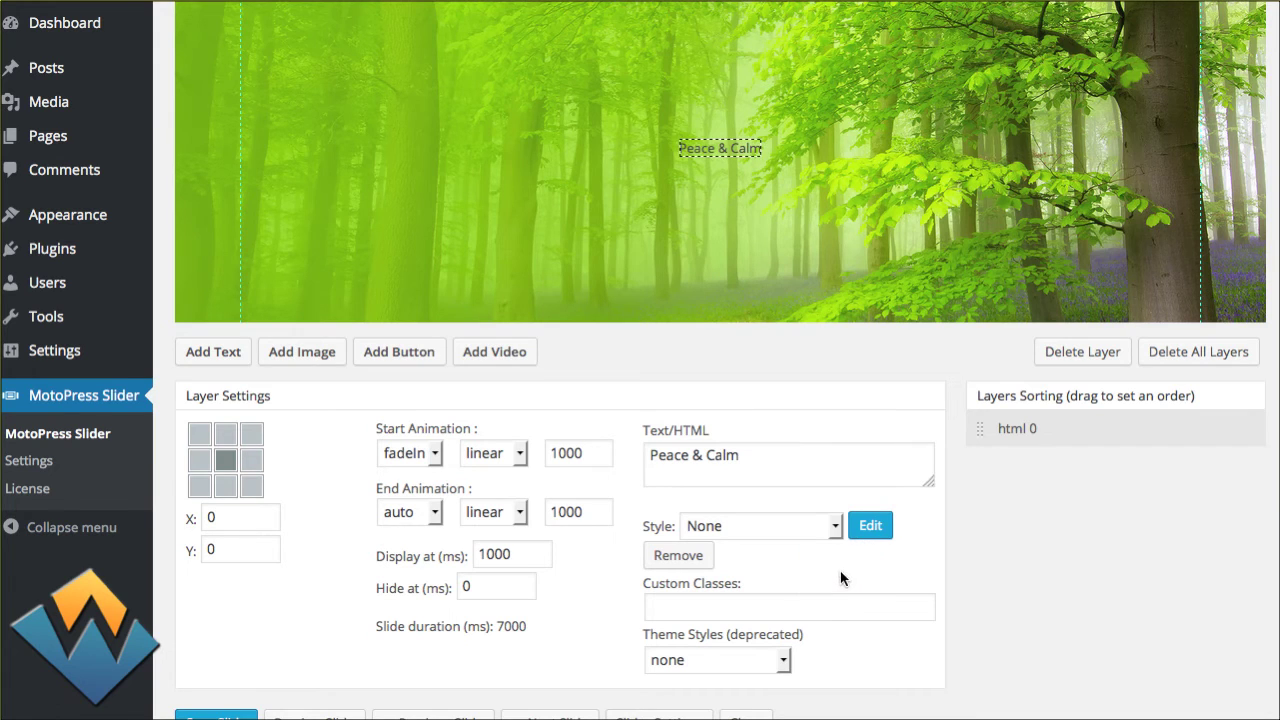
# Assign Element Style to the "Peace & Calm" layer and set its text color to #fff in the Style Editor
pyautogui.click(836, 527)
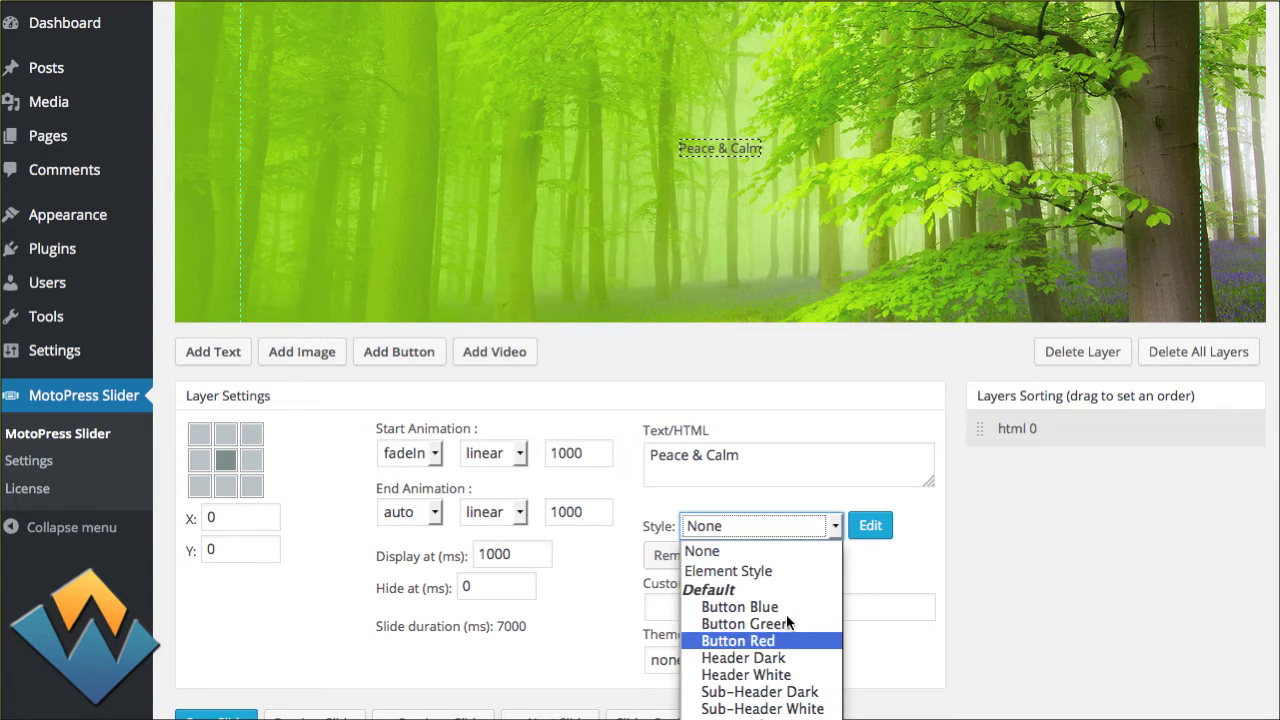
pyautogui.click(794, 573)
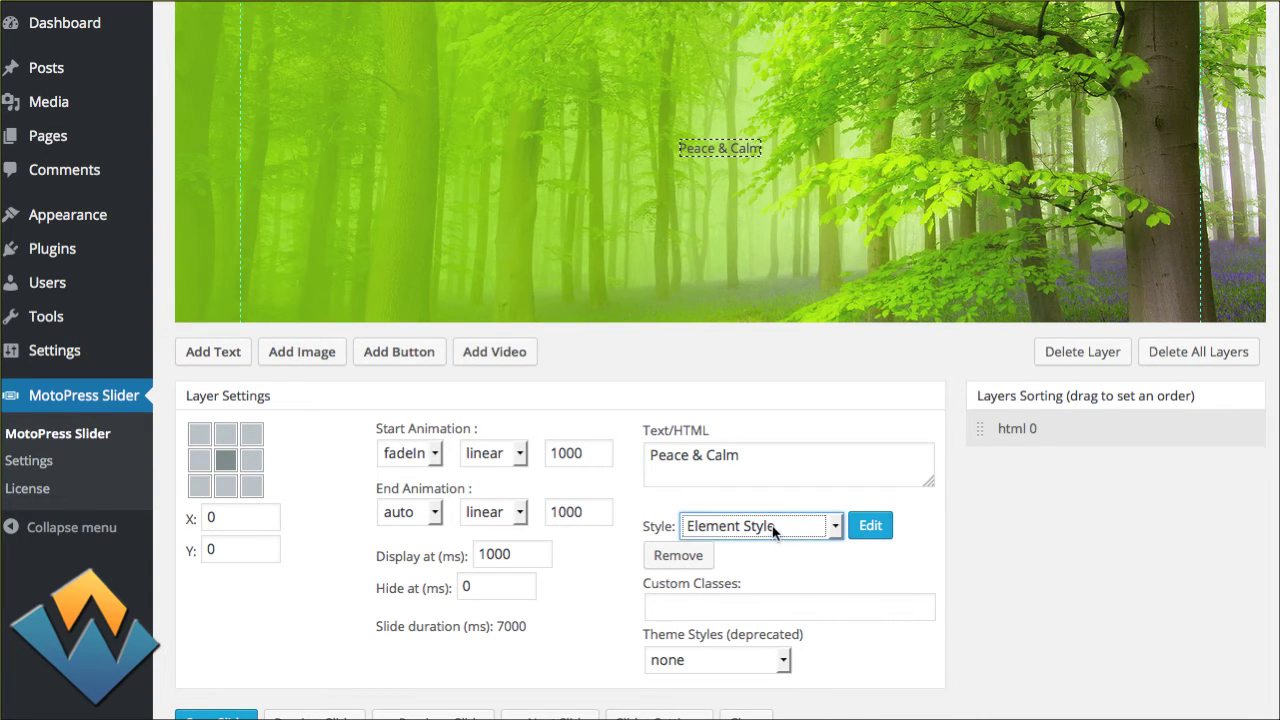
pyautogui.click(871, 527)
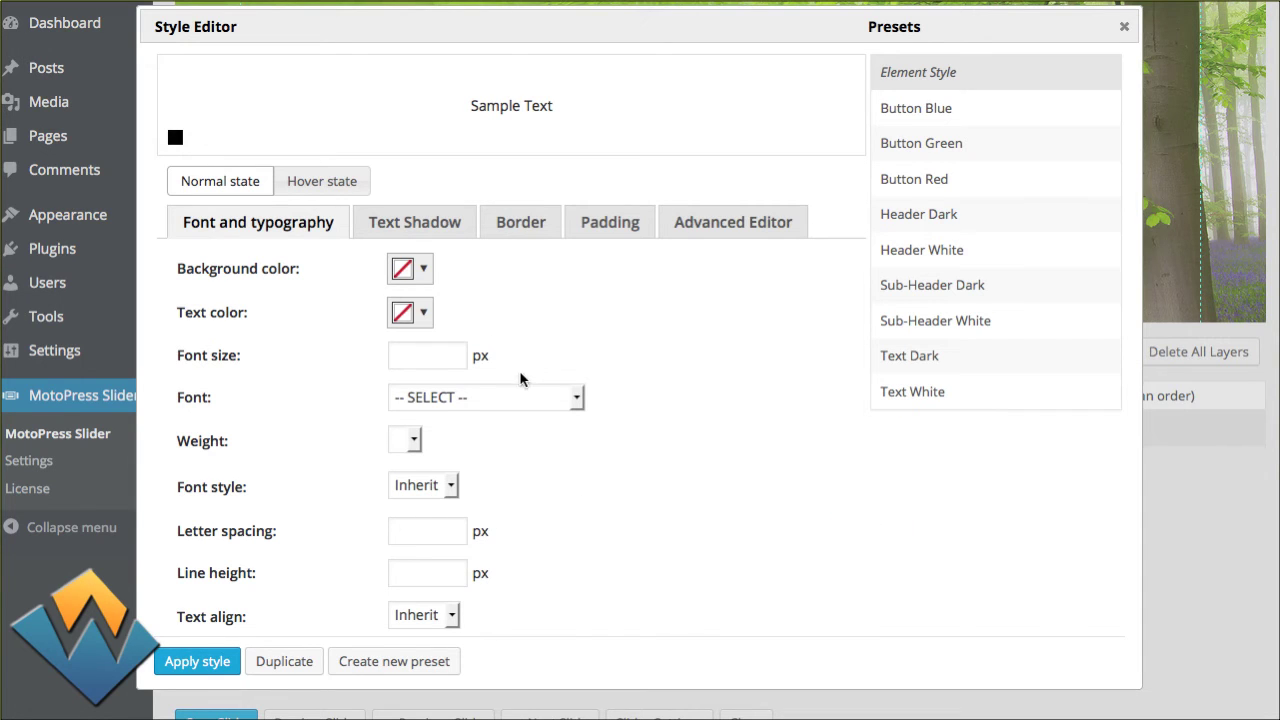
pyautogui.click(422, 314)
pyautogui.click(478, 509)
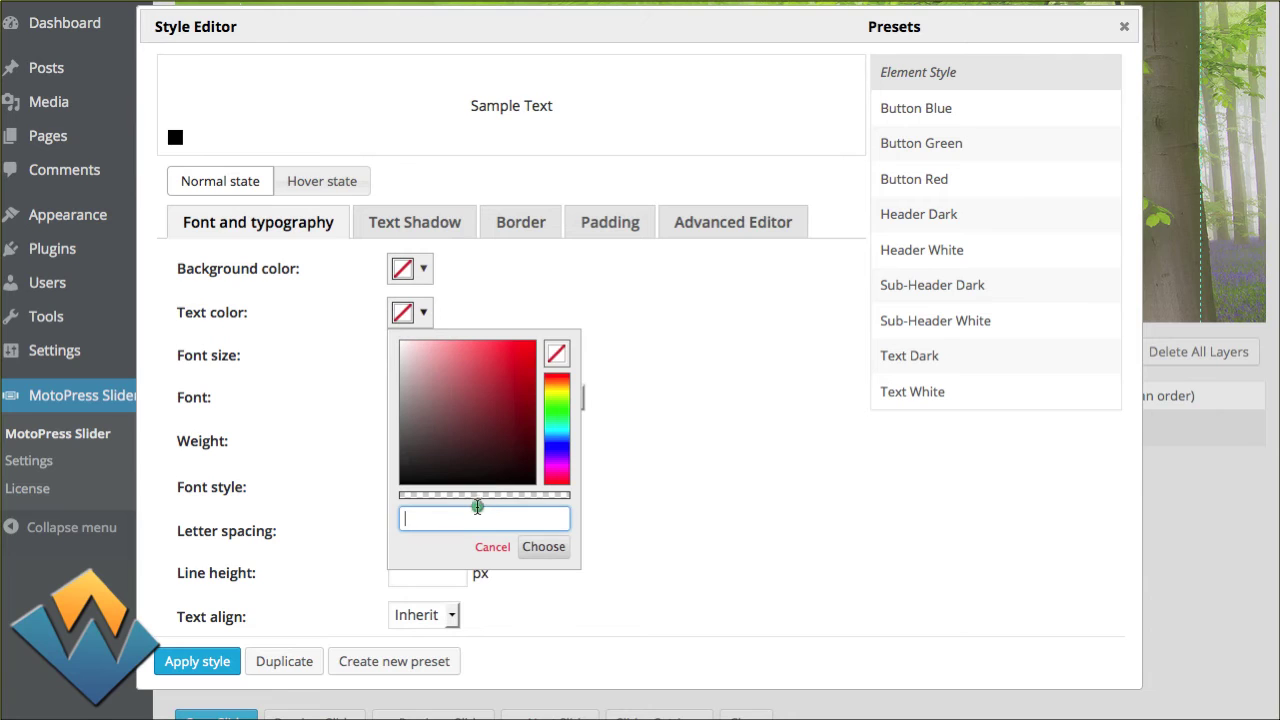
pyautogui.write('#fff')
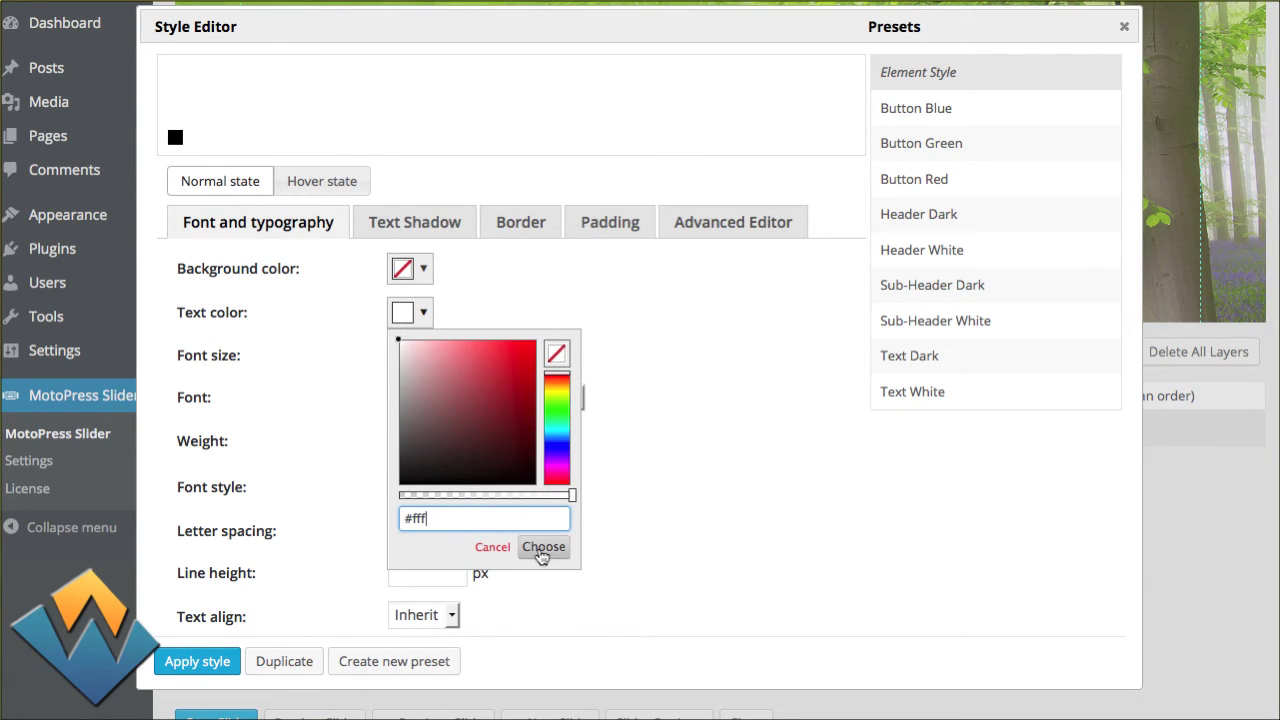
pyautogui.click(545, 549)
# Set the layer's font size to 44 px and its font to Questrial, and apply the style
pyautogui.click(417, 356)
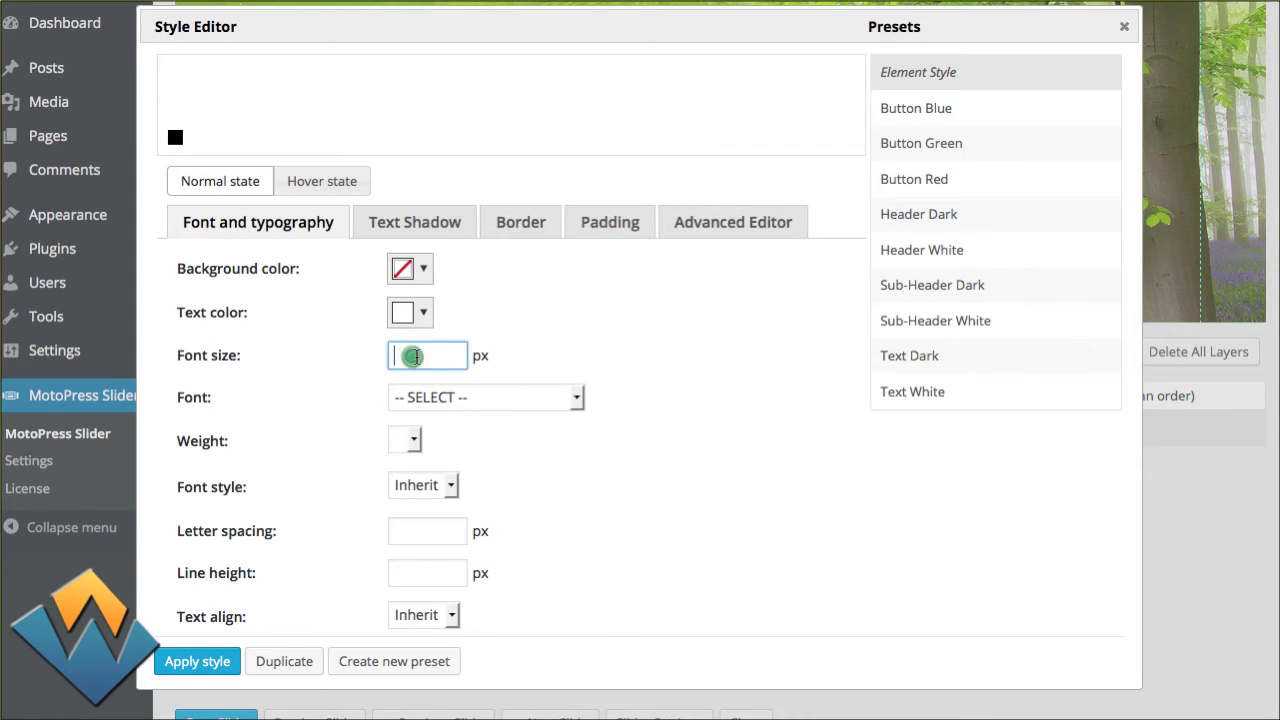
pyautogui.write('44')
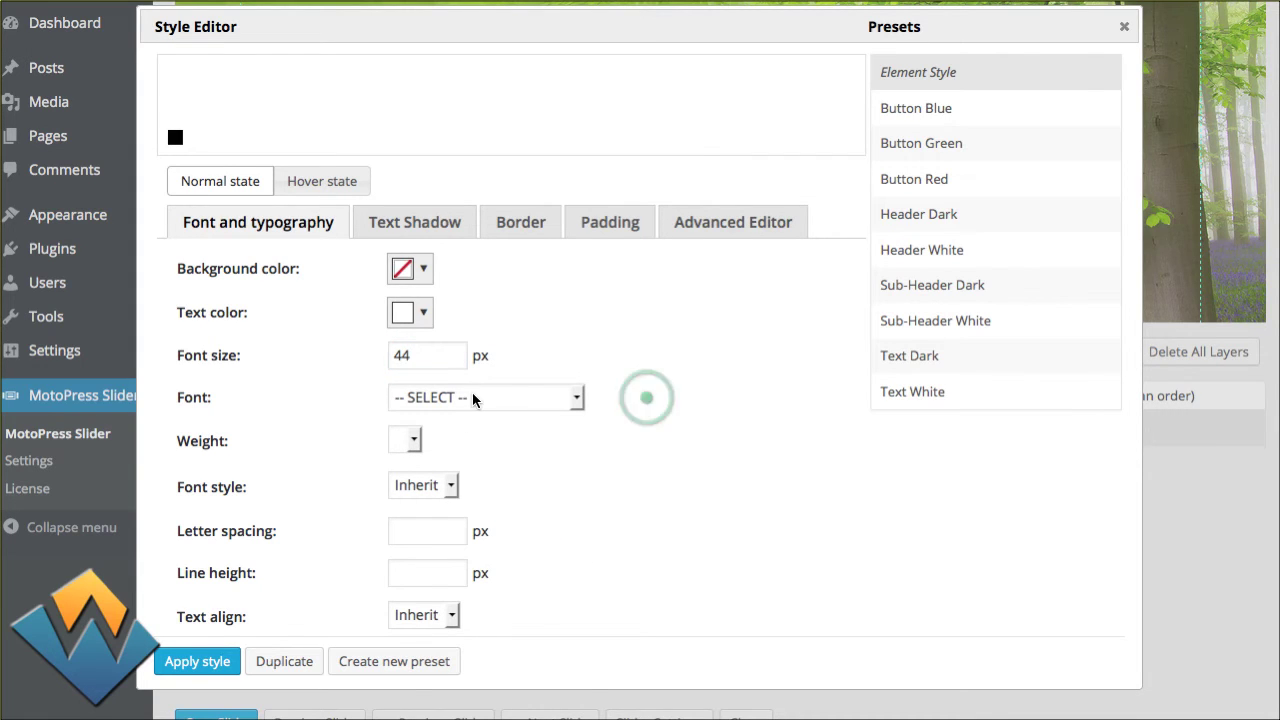
pyautogui.click(477, 397)
pyautogui.press('q')
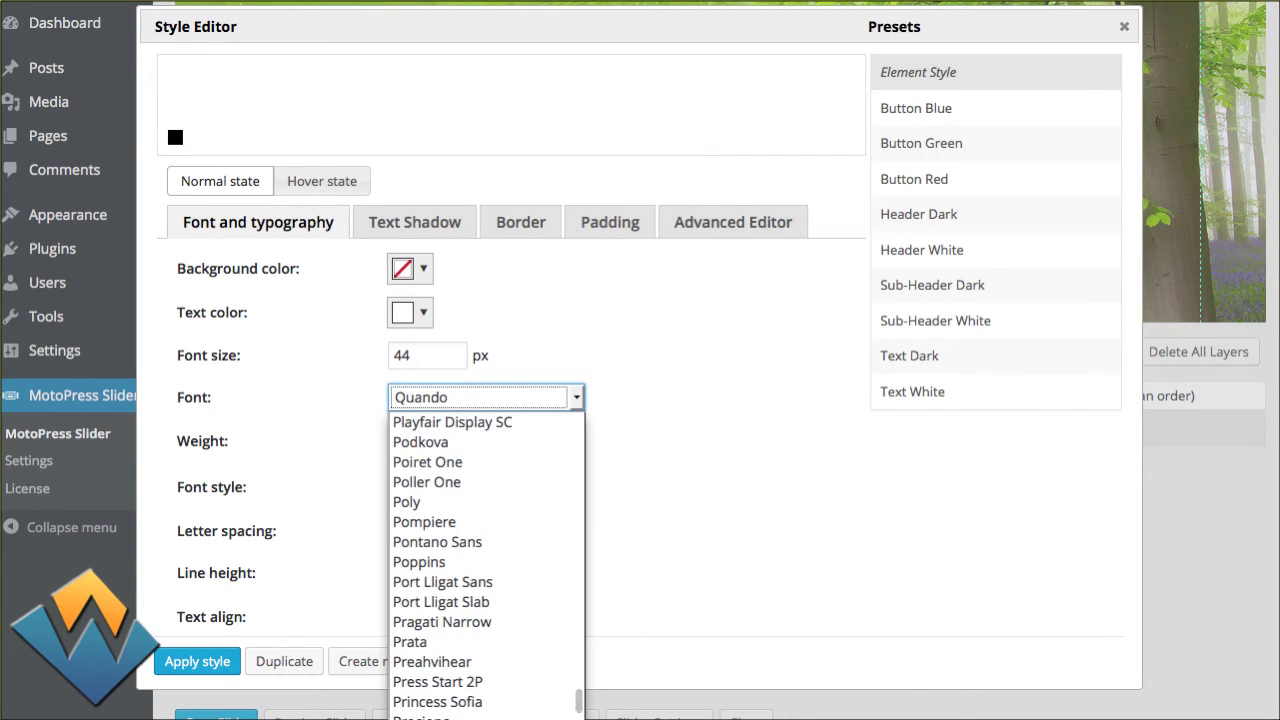
pyautogui.scroll(-4, 478, 574)
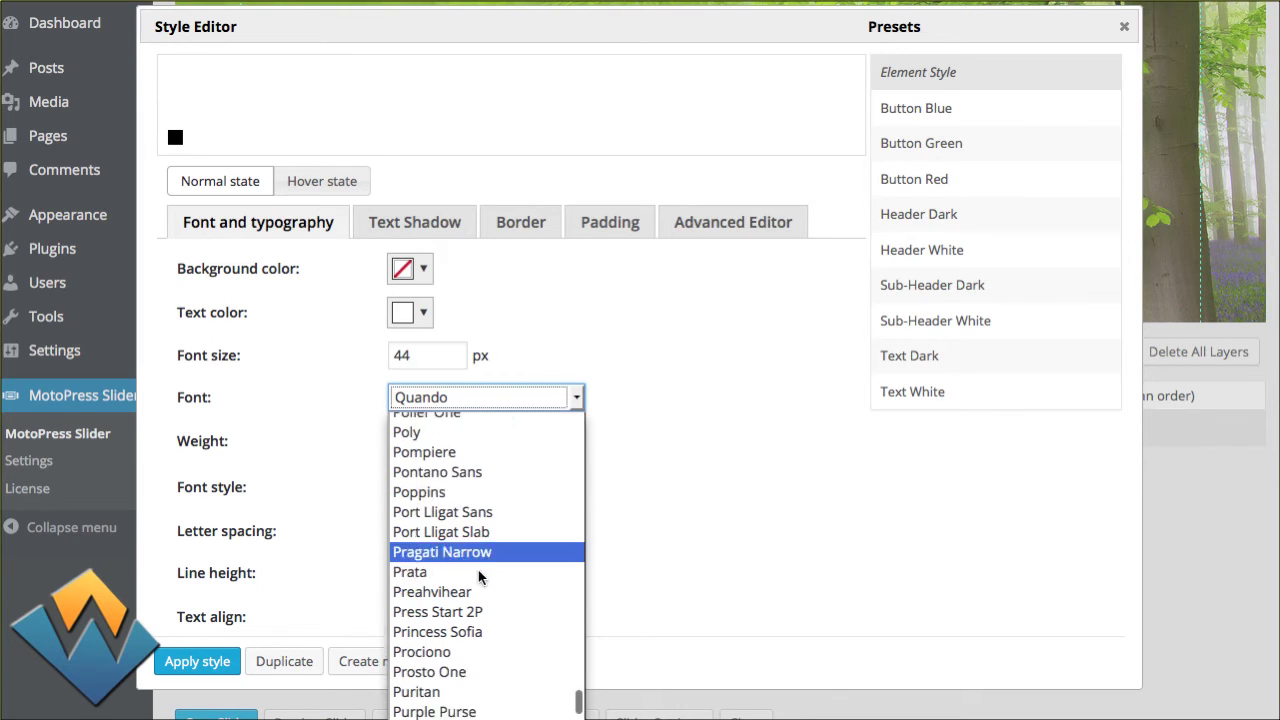
pyautogui.click(475, 674)
pyautogui.click(588, 446)
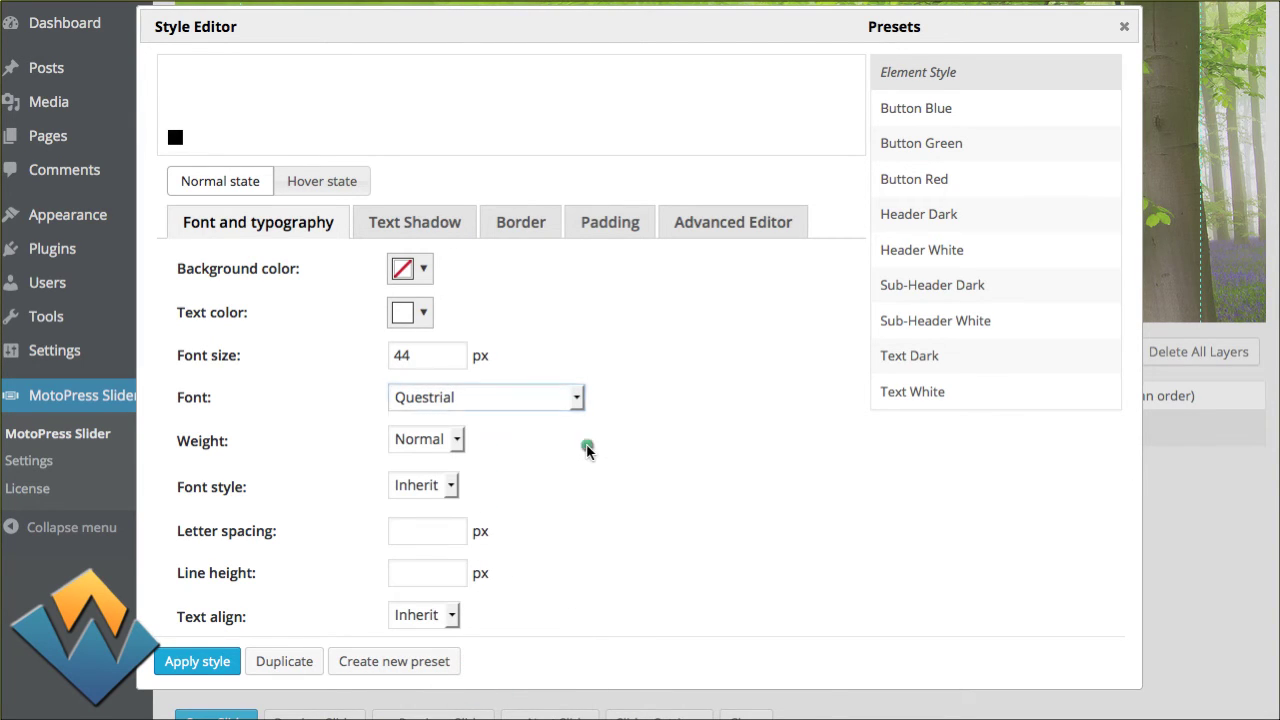
pyautogui.click(187, 663)
# Move the "Peace & Calm" layer to about X -332, Y -38 on the slide and preview the result
pyautogui.moveTo(726, 168); pyautogui.dragTo(338, 120)
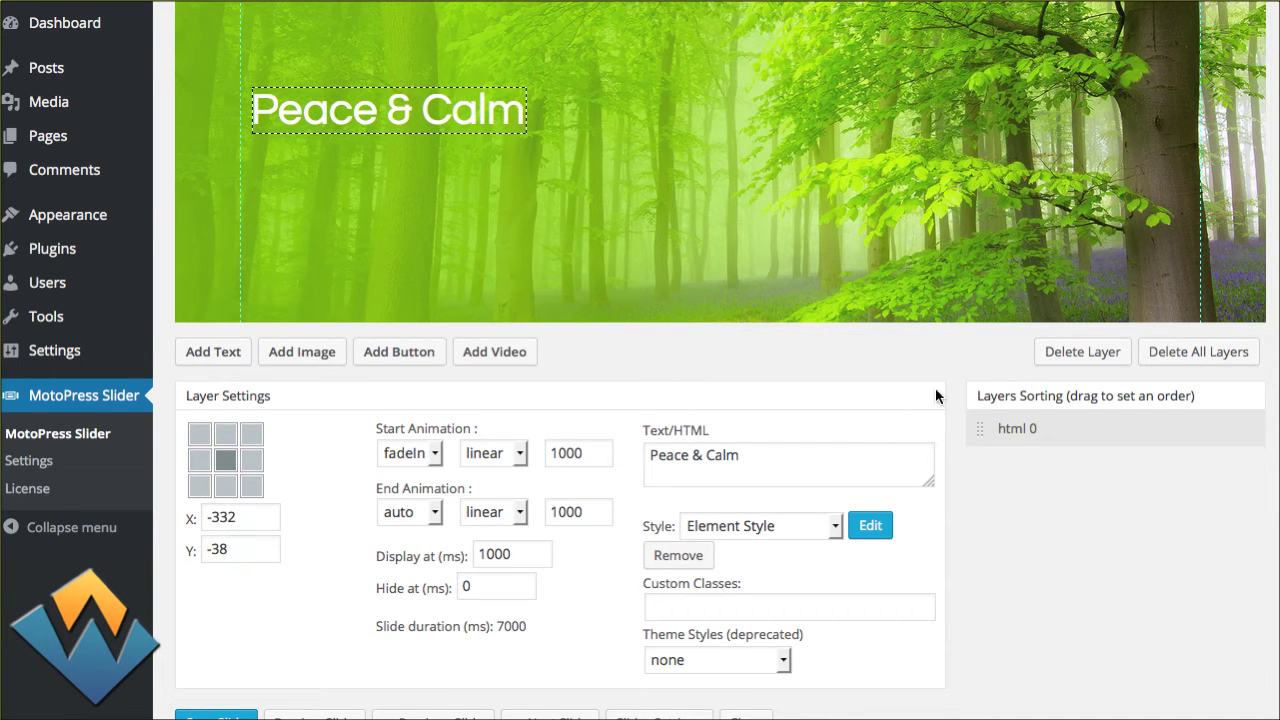
pyautogui.scroll(4, 1004, 396)
pyautogui.scroll(-4, 917, 400)
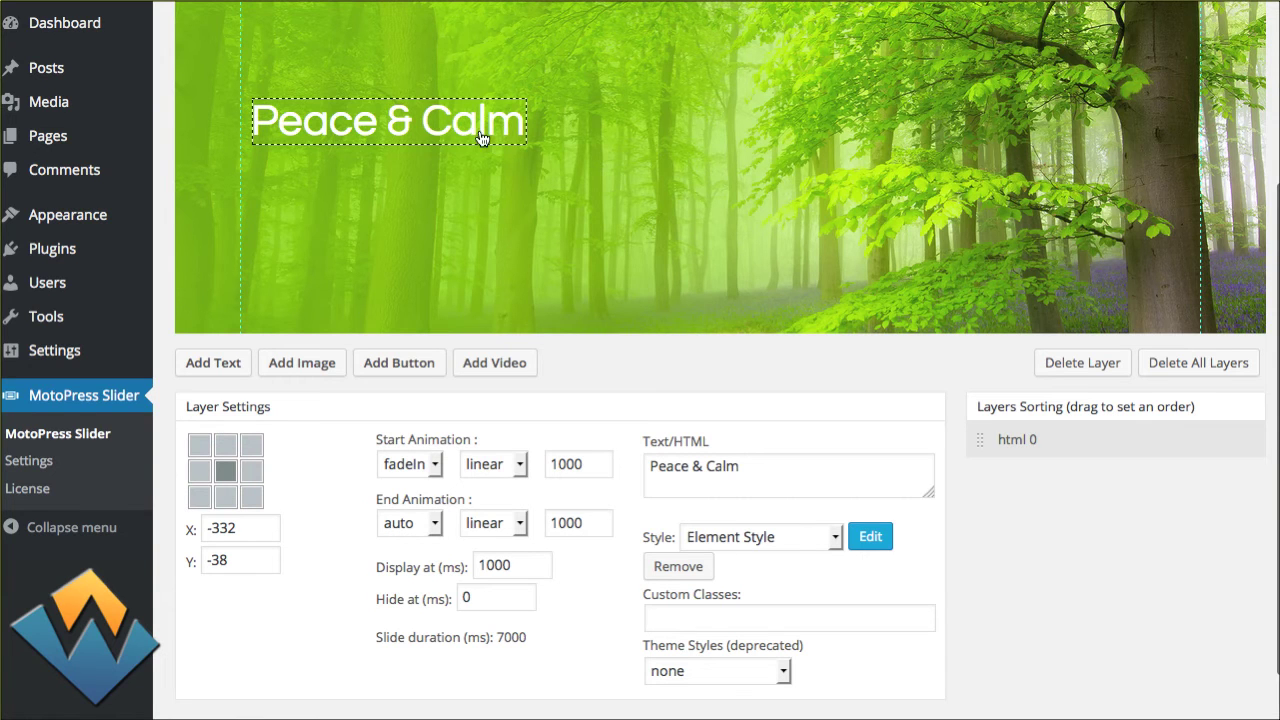
pyautogui.scroll(-1, 460, 160)
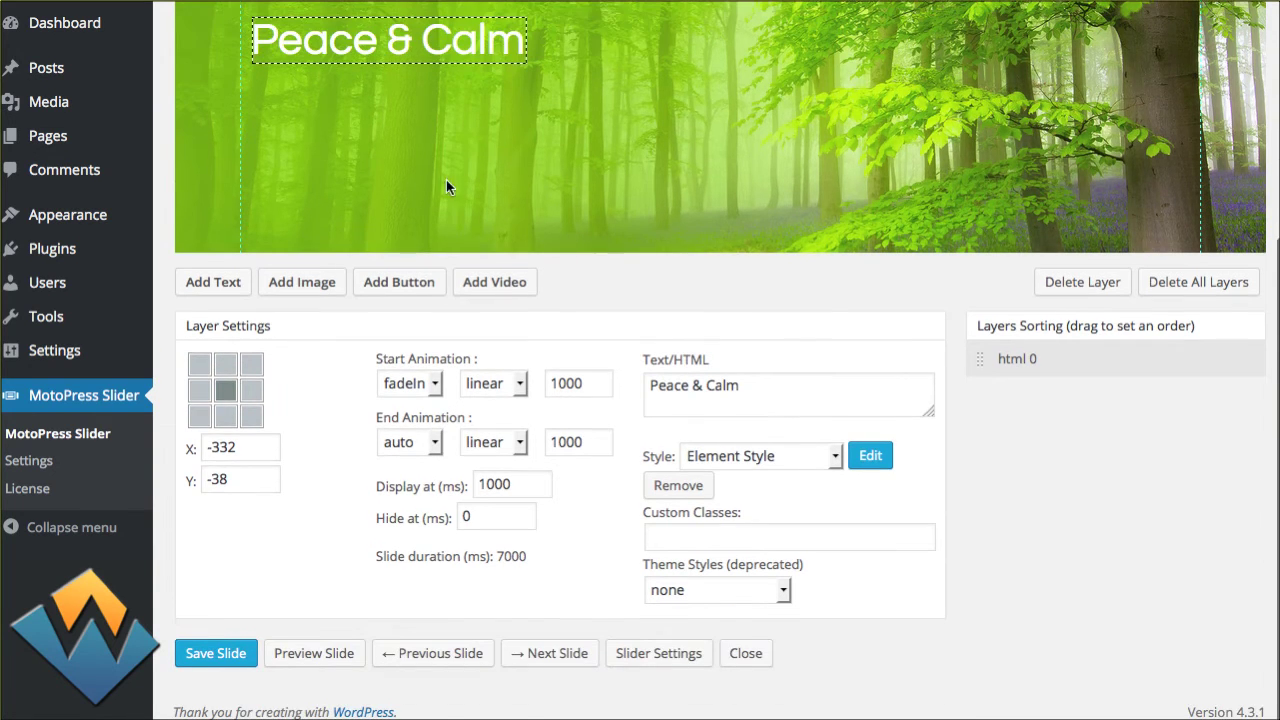
pyautogui.click(325, 660)
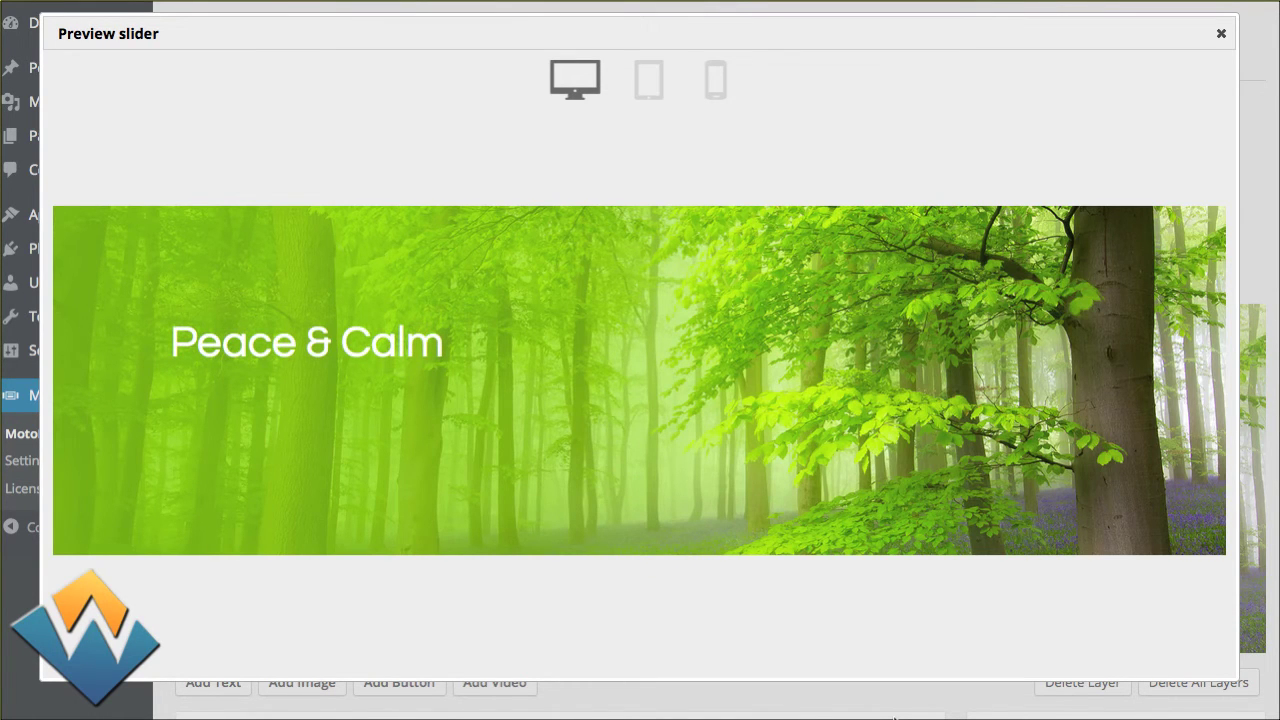
pyautogui.click(1220, 36)
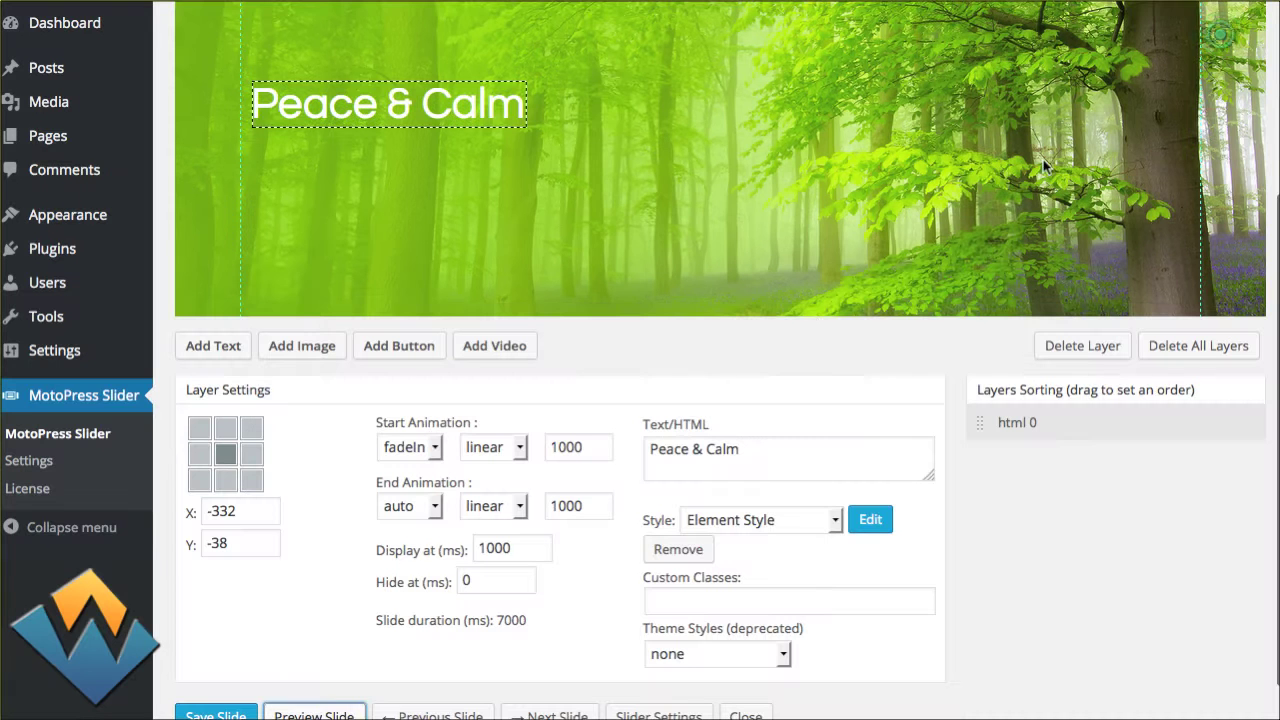
# Try the zoomIn start animation on the "Peace & Calm" layer and preview the slide
pyautogui.click(427, 447)
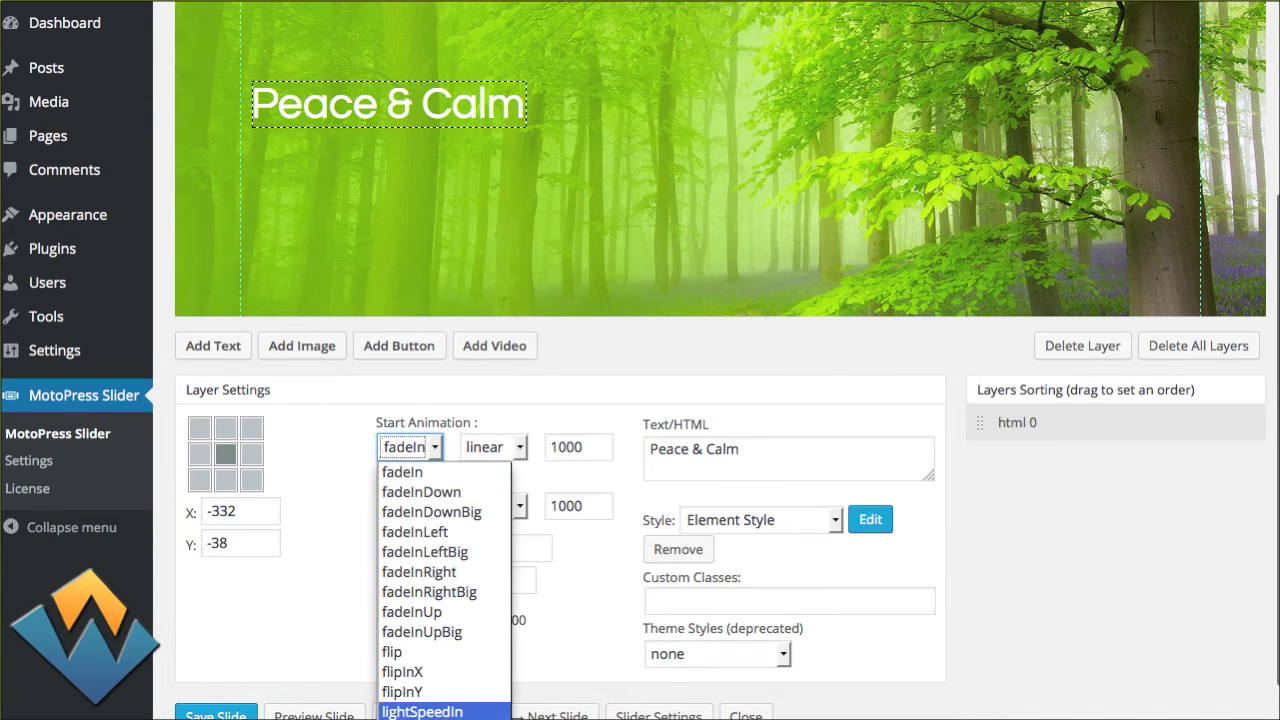
pyautogui.scroll(-2, 440, 690)
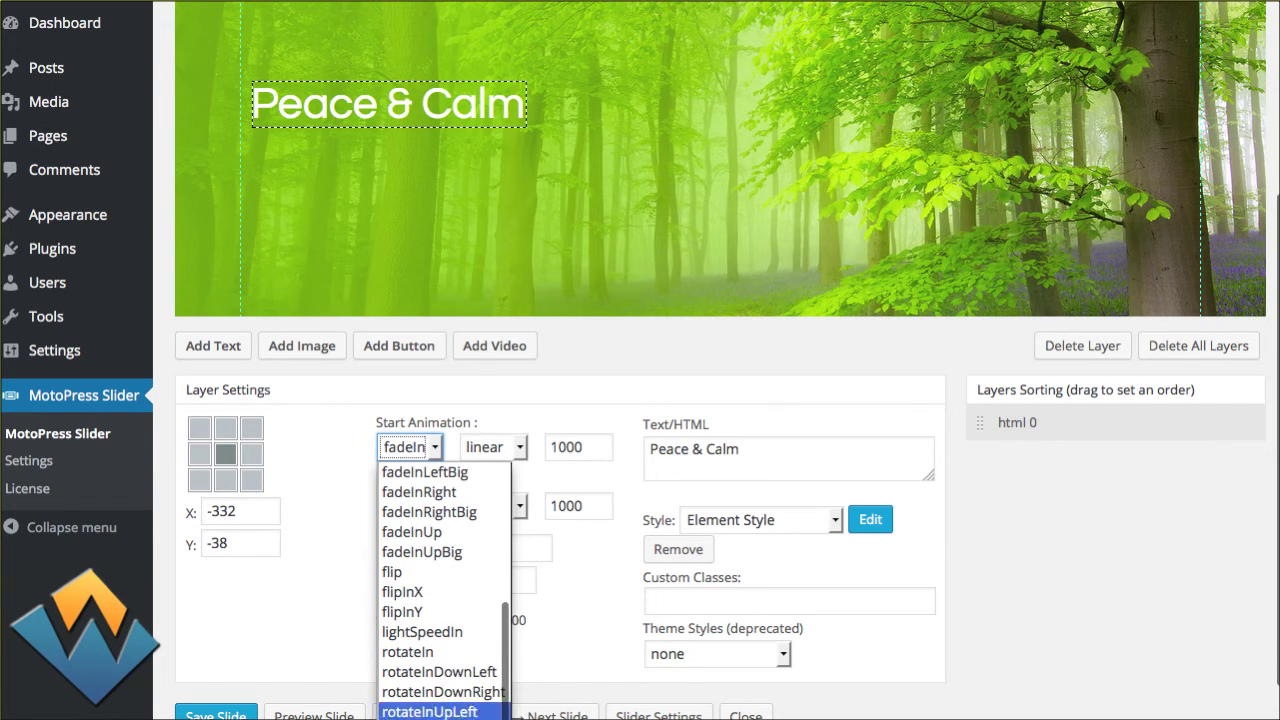
pyautogui.press('z')
pyautogui.press('Return')
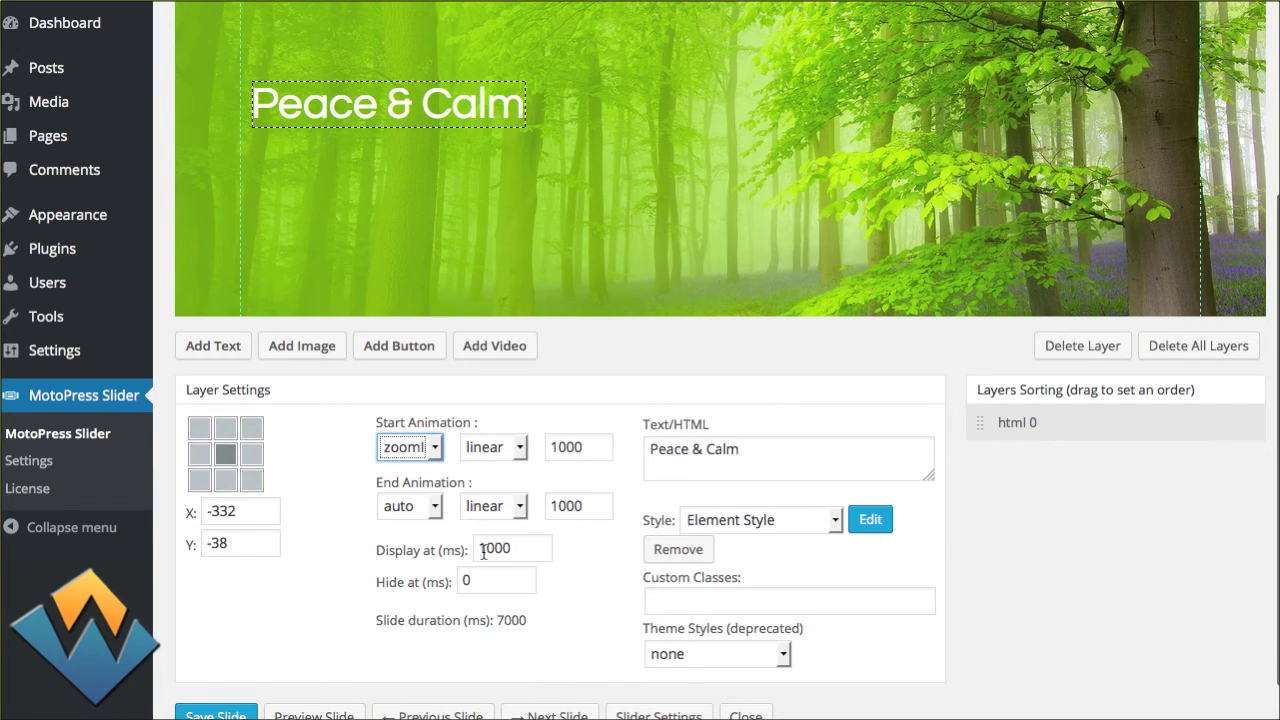
pyautogui.scroll(-1, 440, 505)
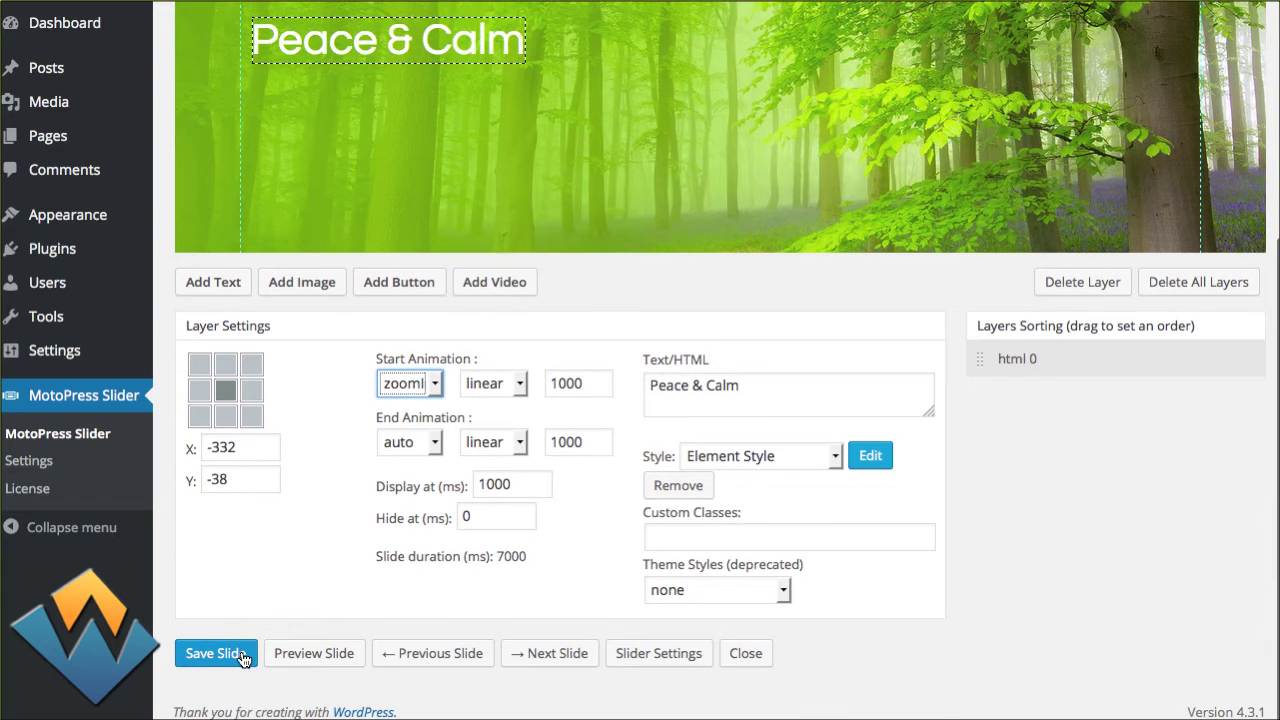
pyautogui.click(312, 653)
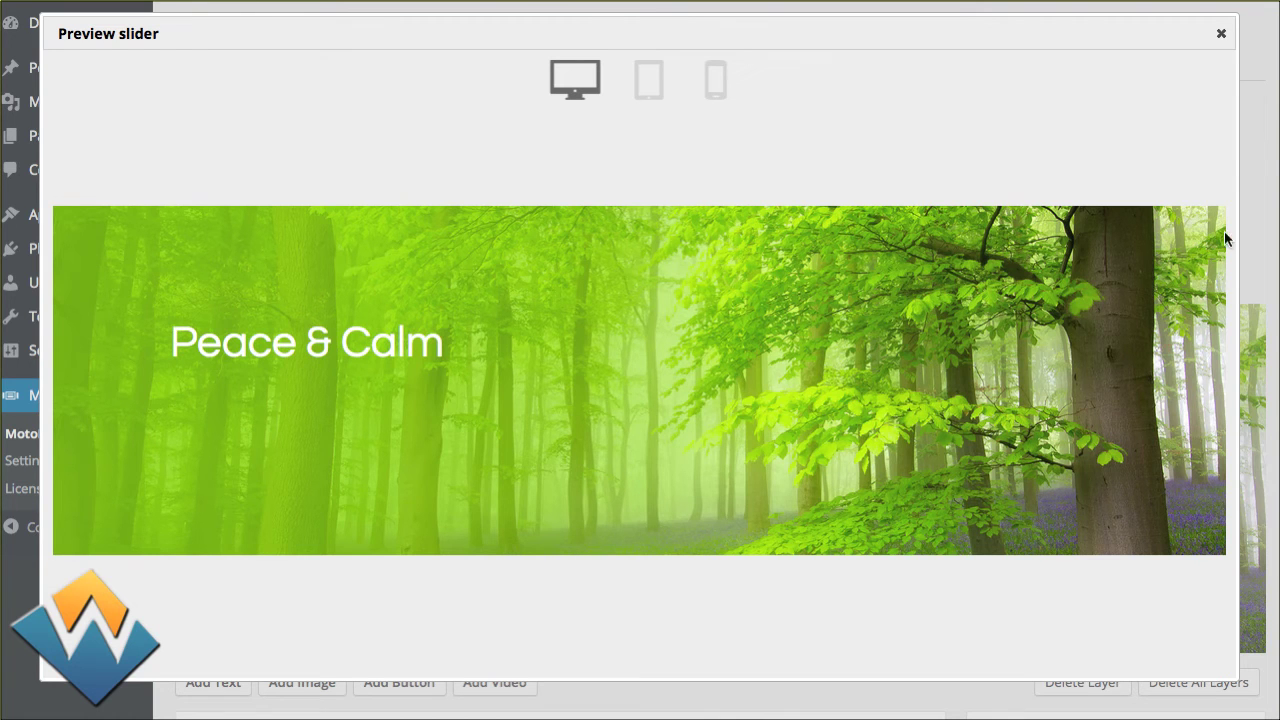
pyautogui.click(1223, 36)
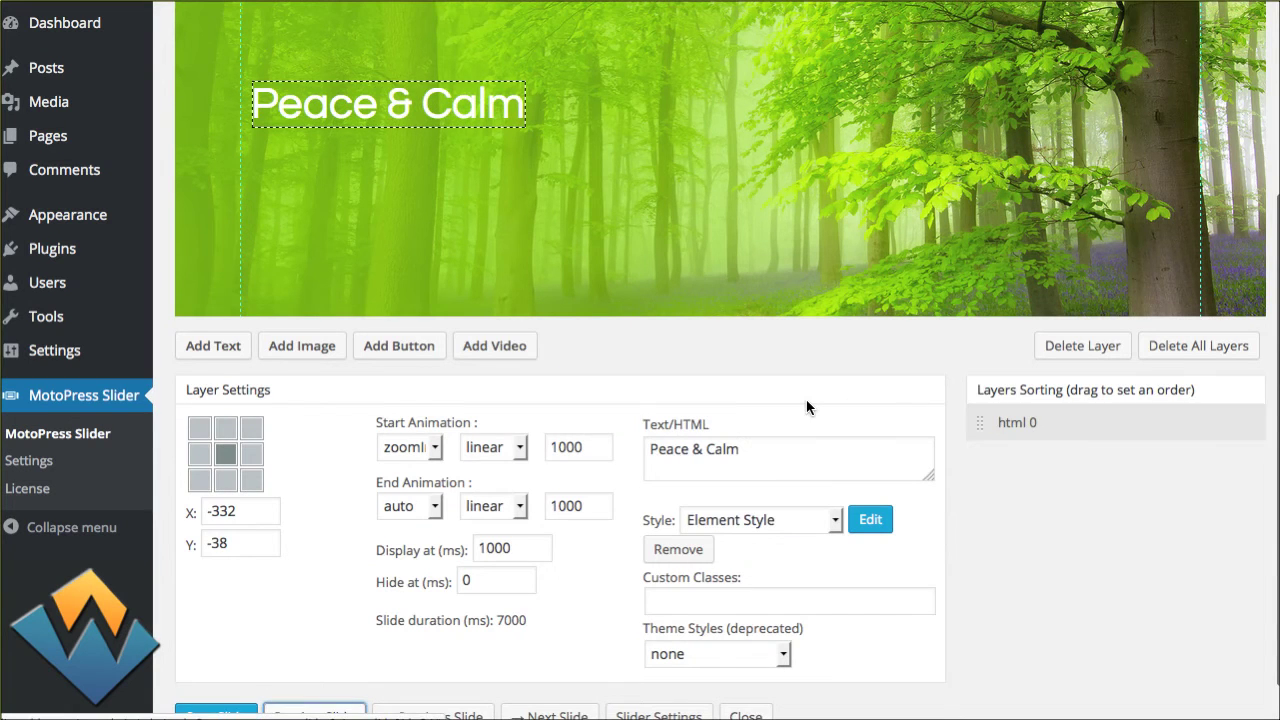
# Set the "Peace & Calm" layer's start animation to fadeIn and save the slide
pyautogui.scroll(2, 803, 400)
pyautogui.click(408, 516)
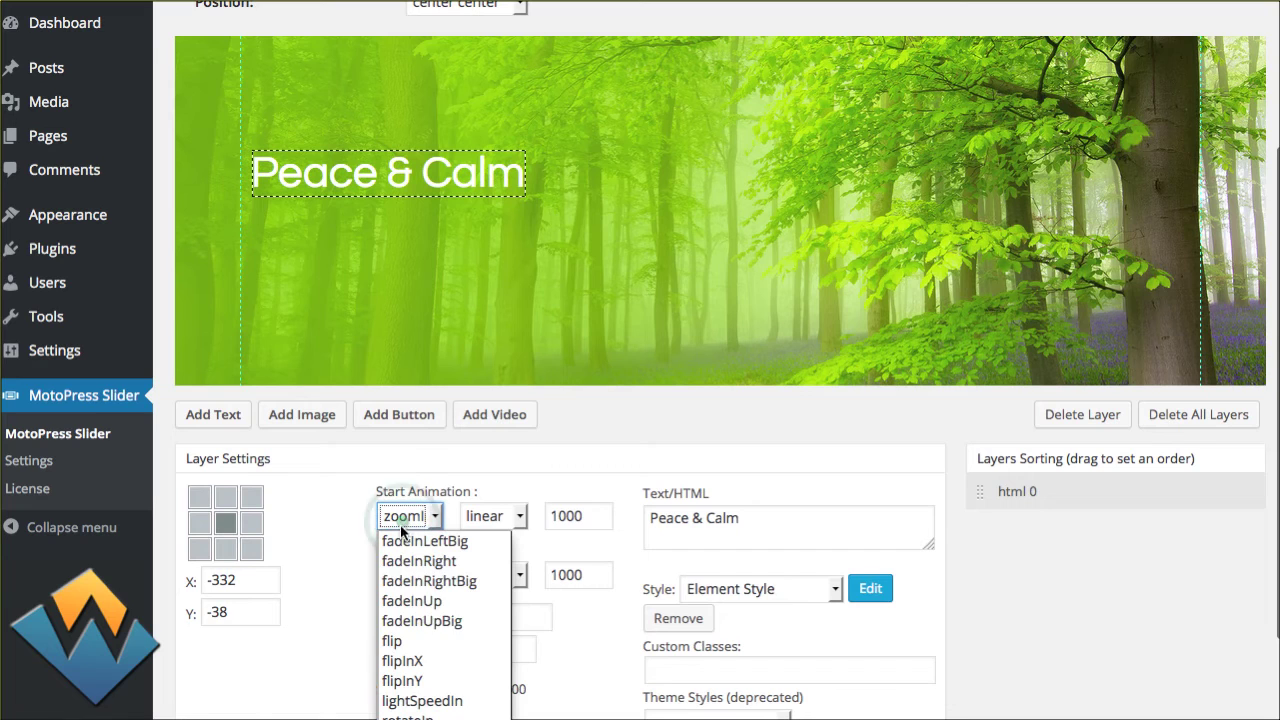
pyautogui.scroll(3, 424, 635)
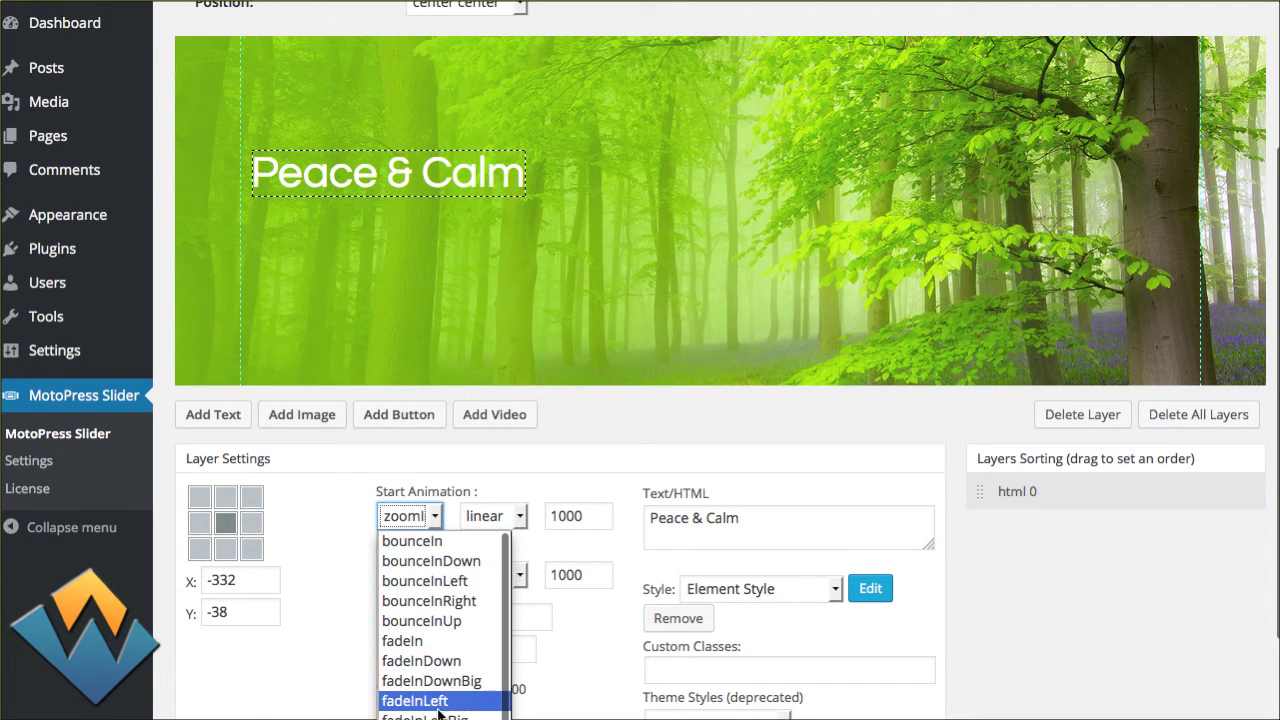
pyautogui.click(404, 640)
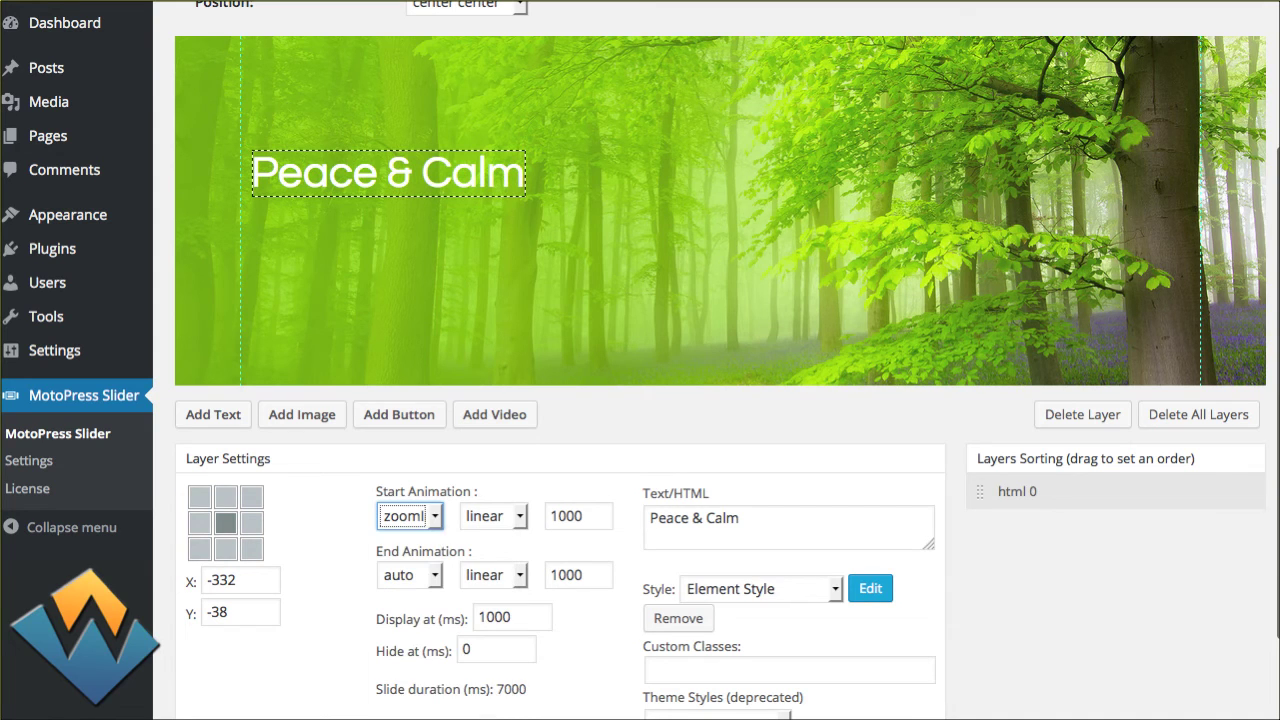
pyautogui.scroll(-1, 293, 545)
pyautogui.scroll(-4, 293, 545)
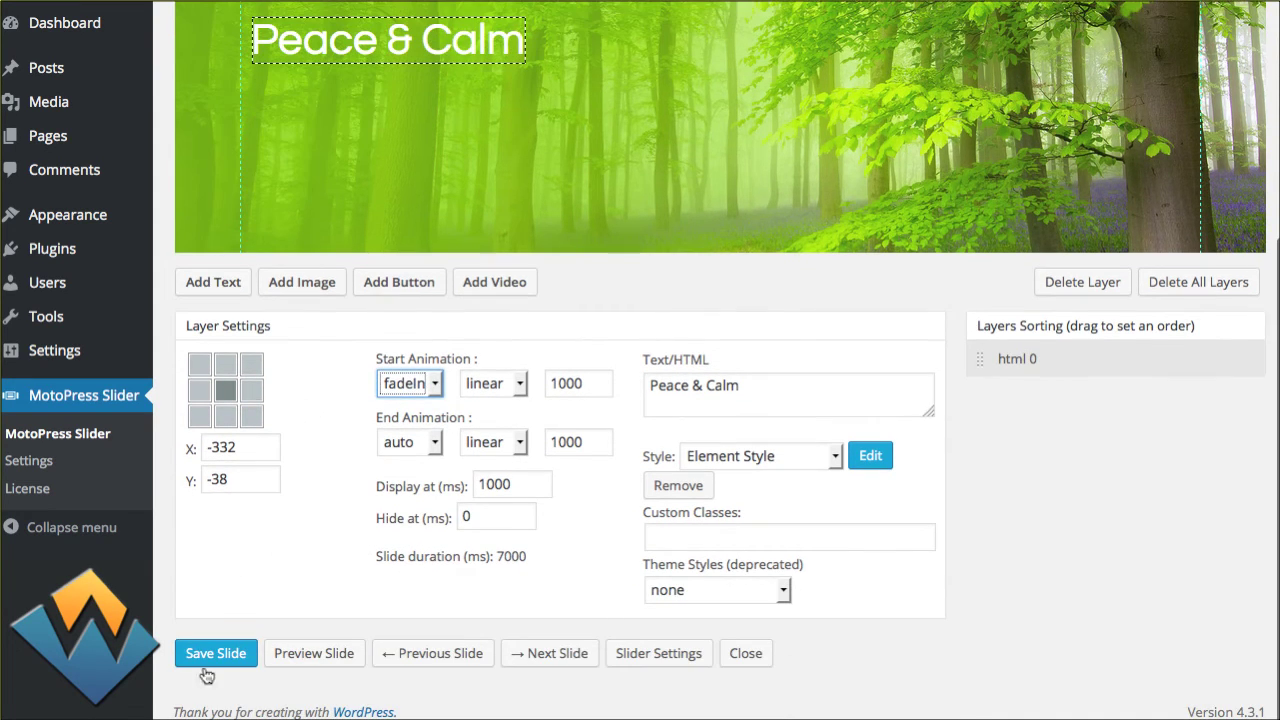
pyautogui.click(205, 662)
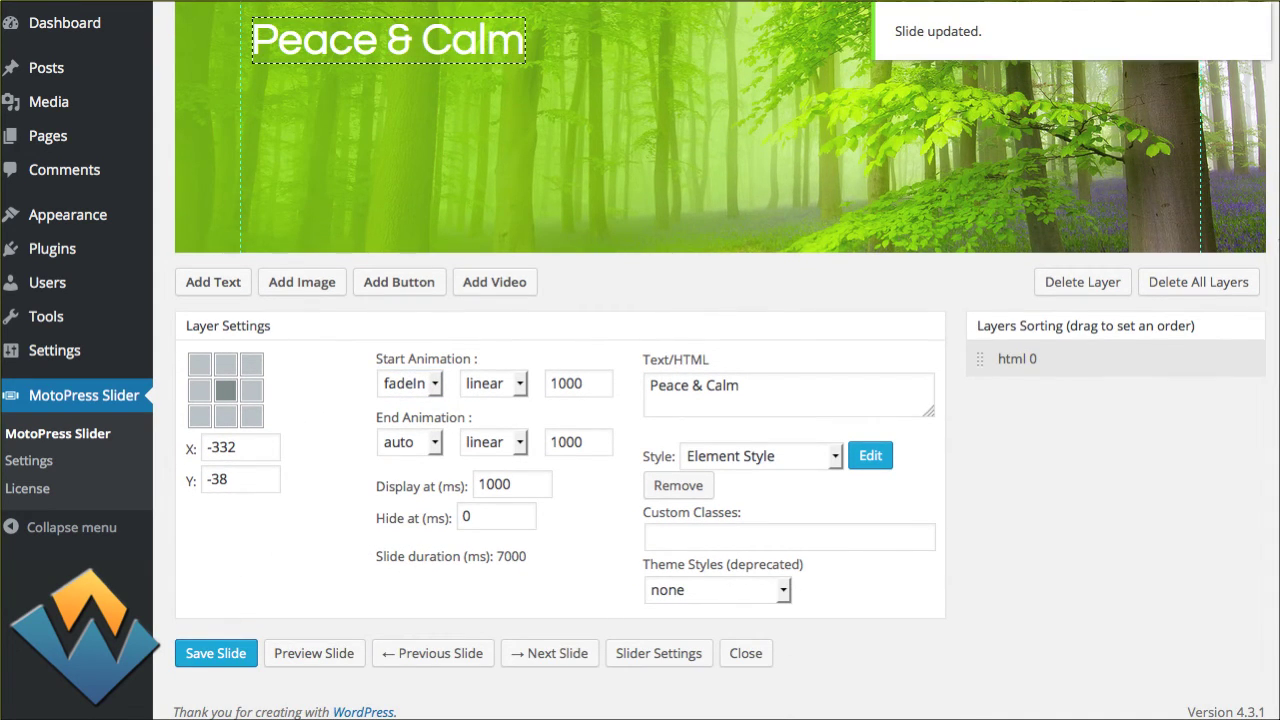
pyautogui.scroll(5, 895, 445)
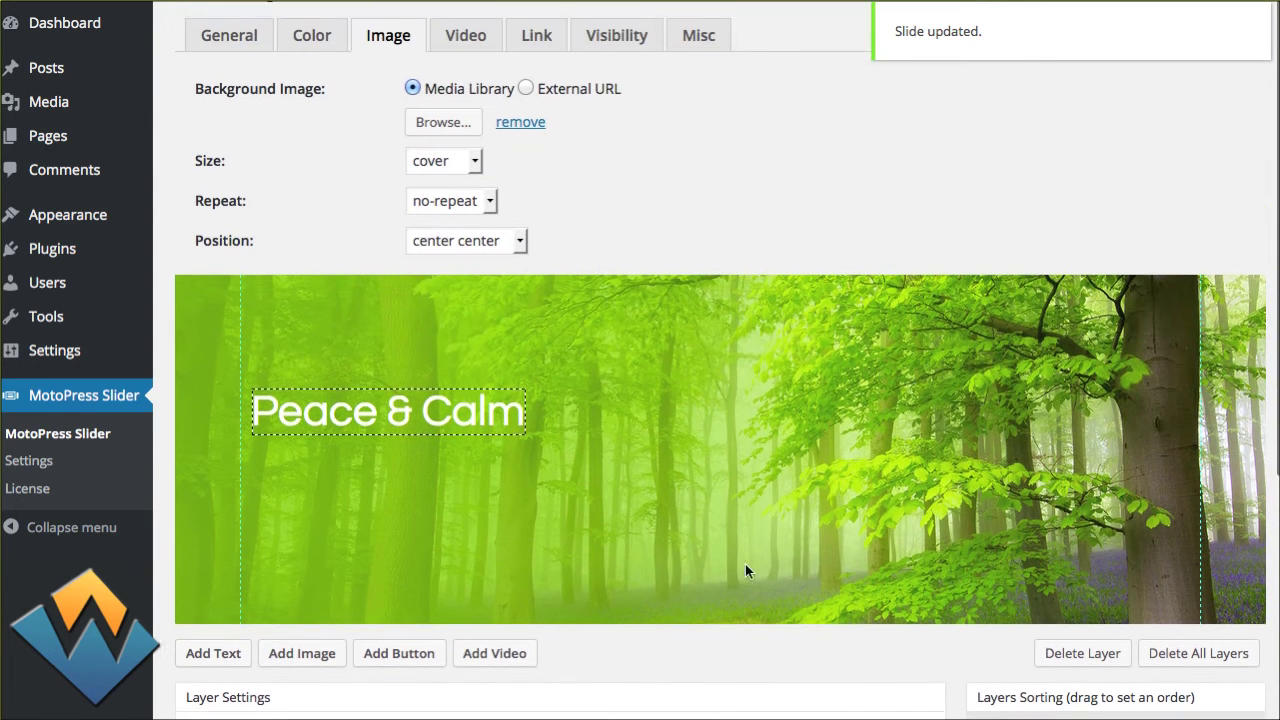
pyautogui.scroll(1, 777, 455)
pyautogui.scroll(1, 788, 449)
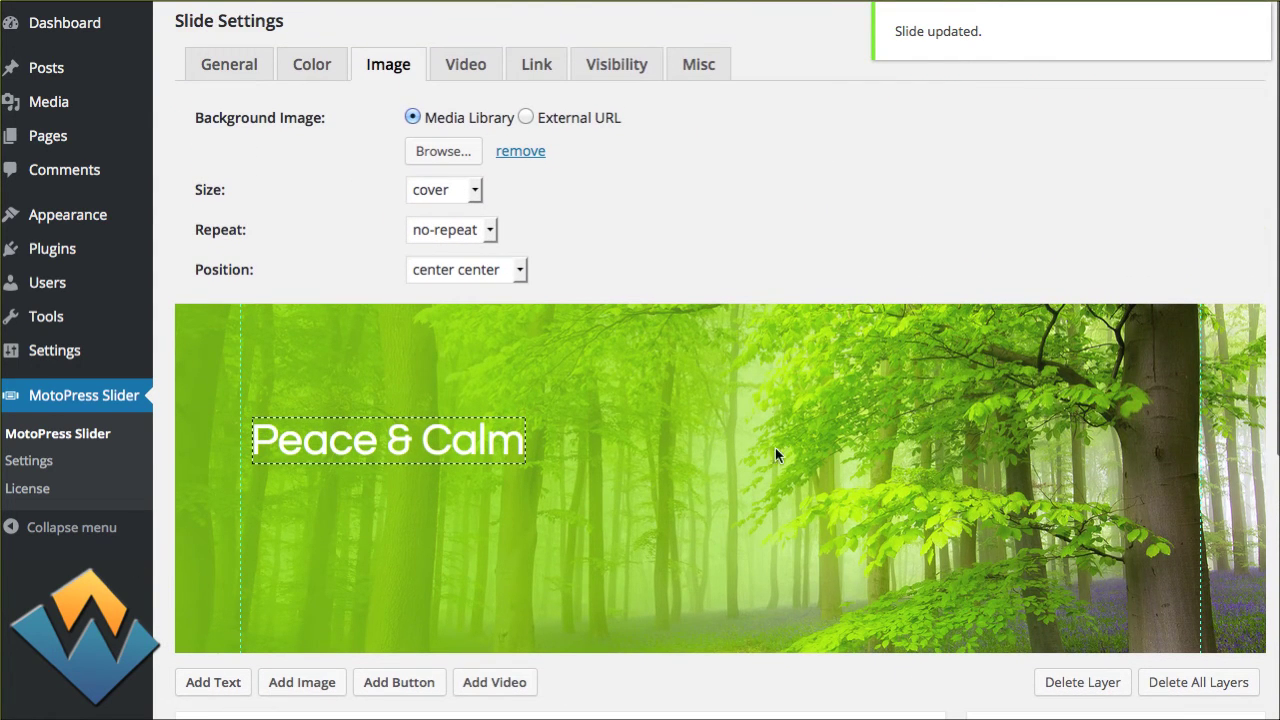
# Close the Forest slide and create a new slide titled "handshake"
pyautogui.scroll(-5, 690, 420)
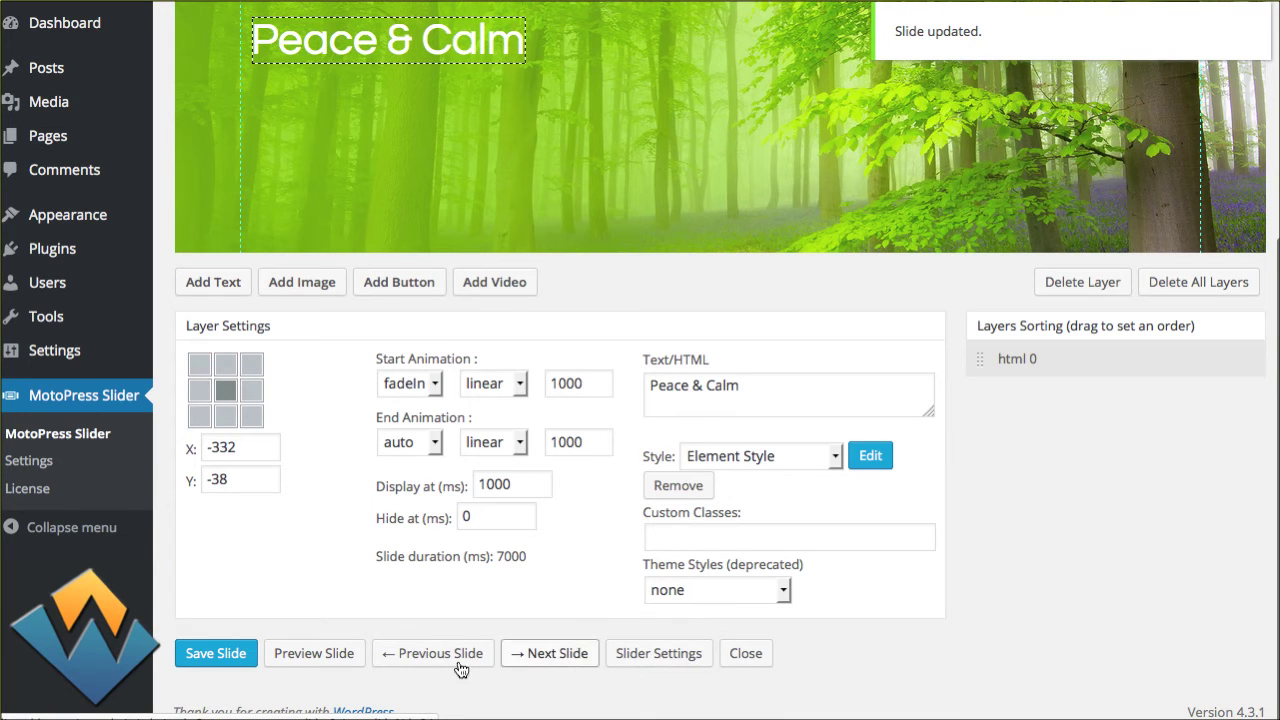
pyautogui.click(745, 653)
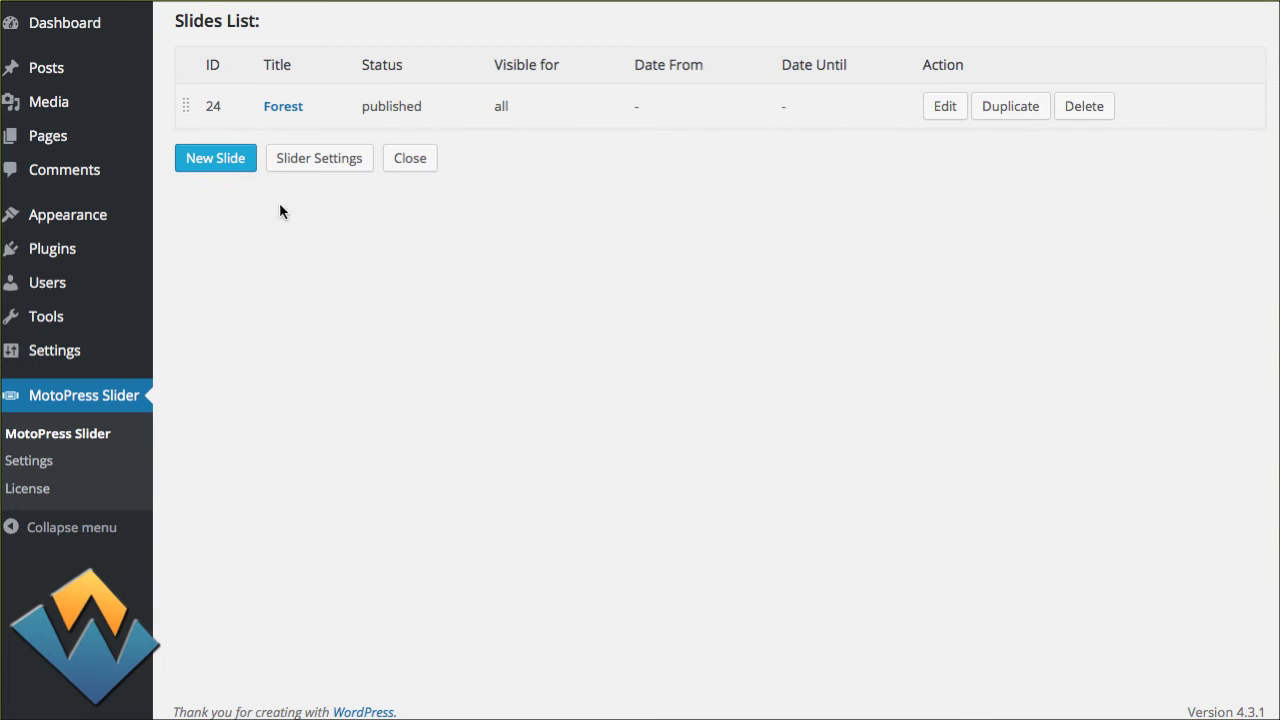
pyautogui.click(224, 168)
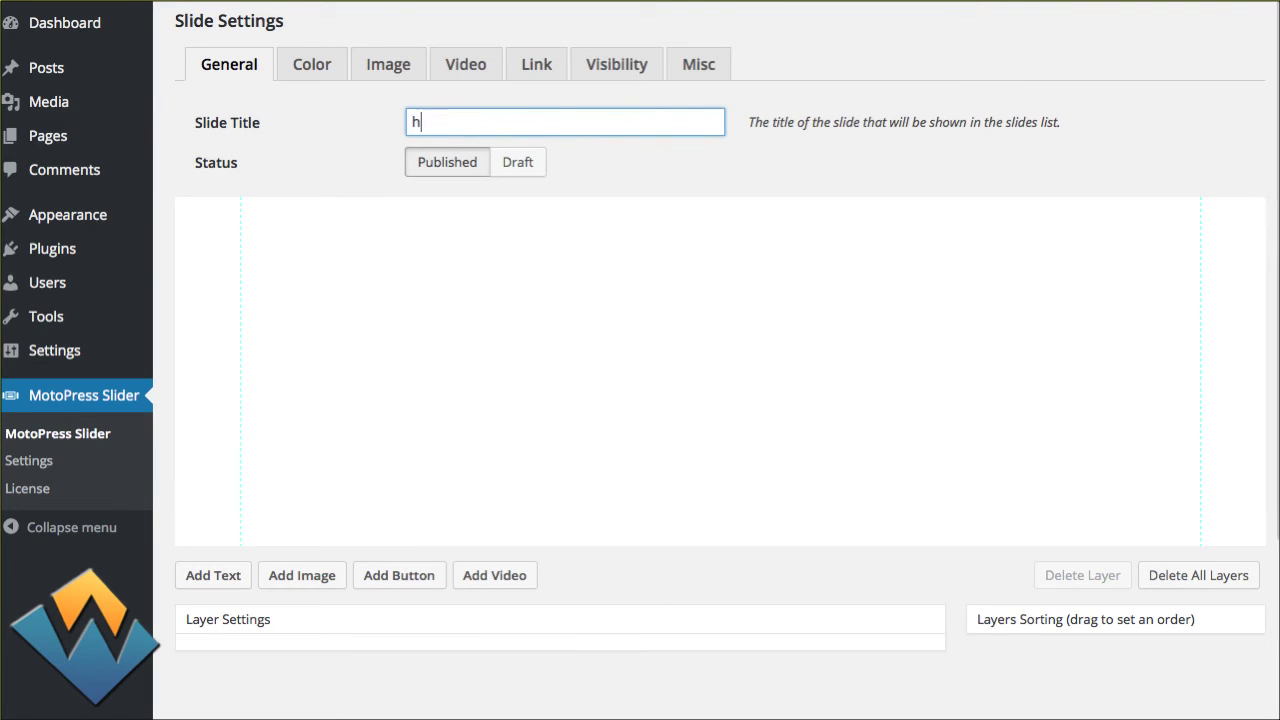
pyautogui.write('andshake')
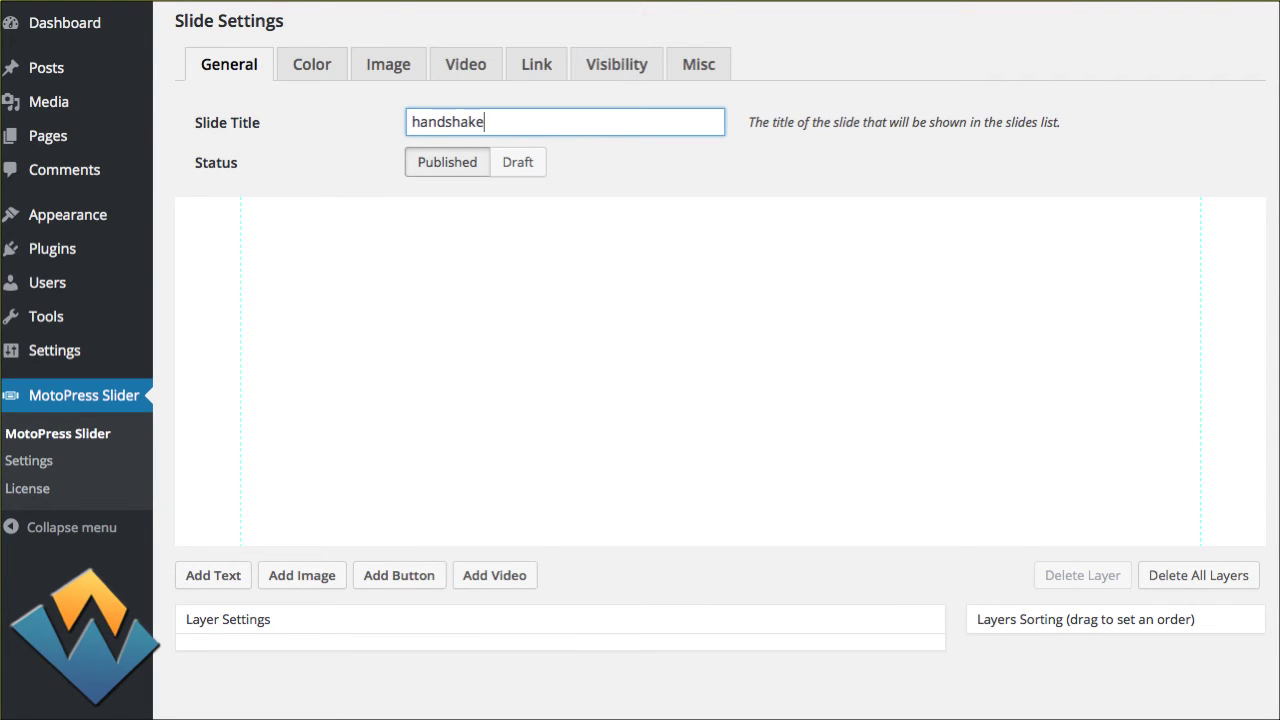
# Set the handshake slide's background to the Media Library image of two businessmen shaking hands in a sunlit glass lobby
pyautogui.click(380, 66)
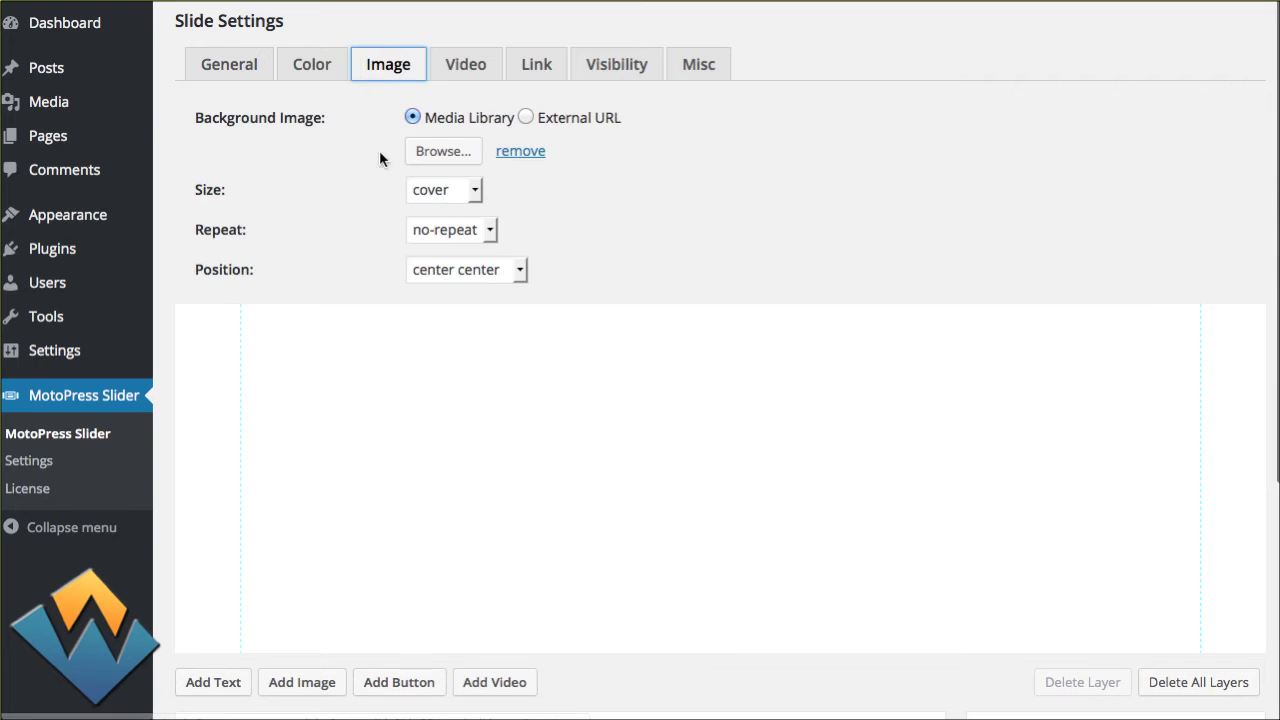
pyautogui.click(437, 153)
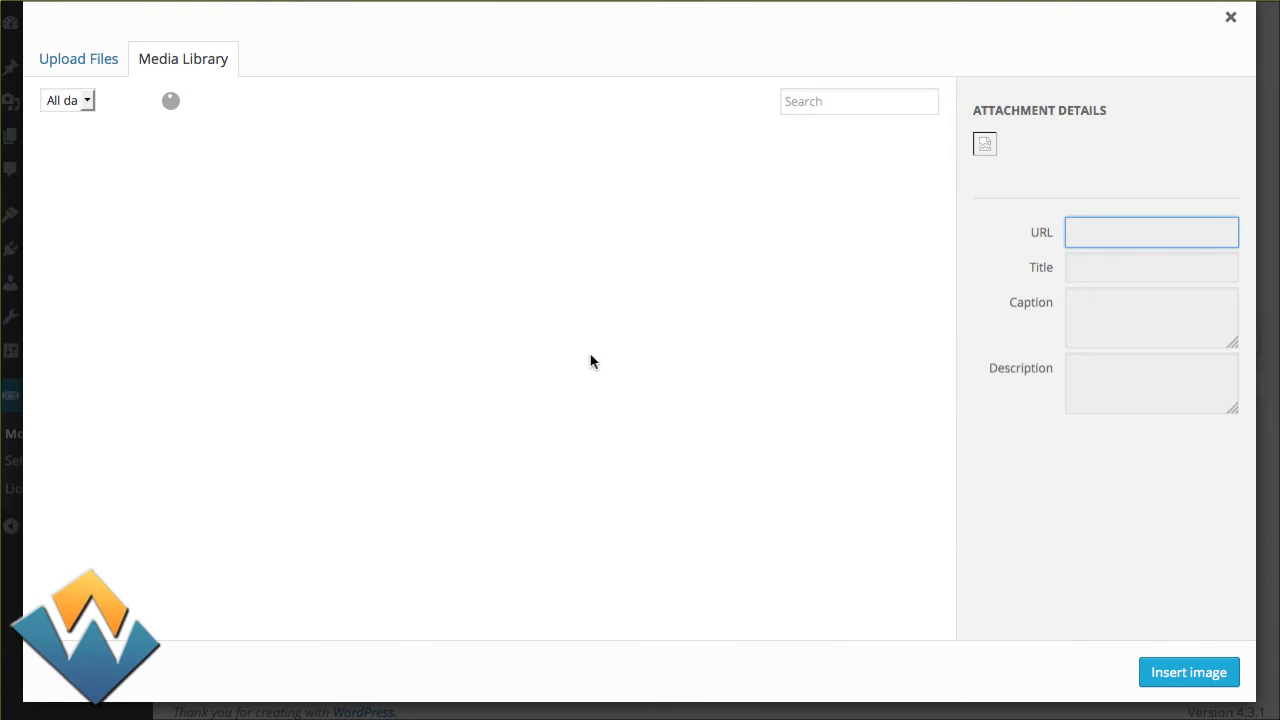
pyautogui.scroll(-10, 605, 357)
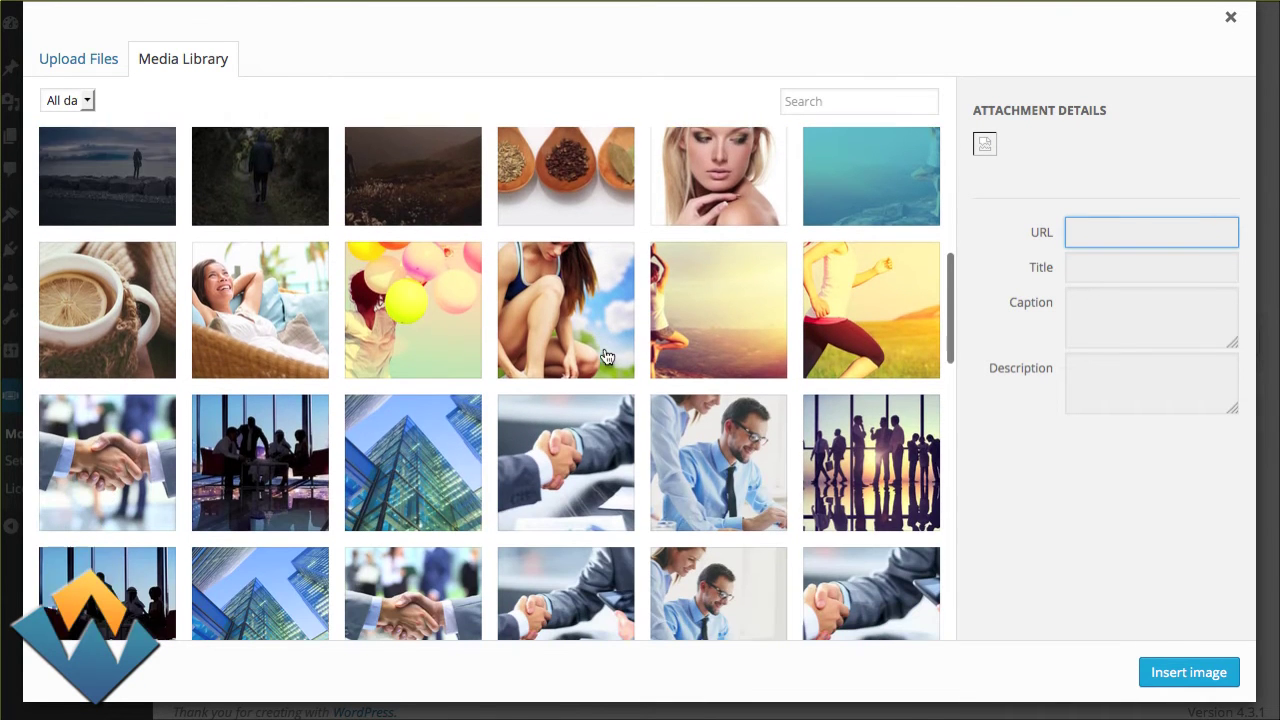
pyautogui.scroll(-10, 605, 357)
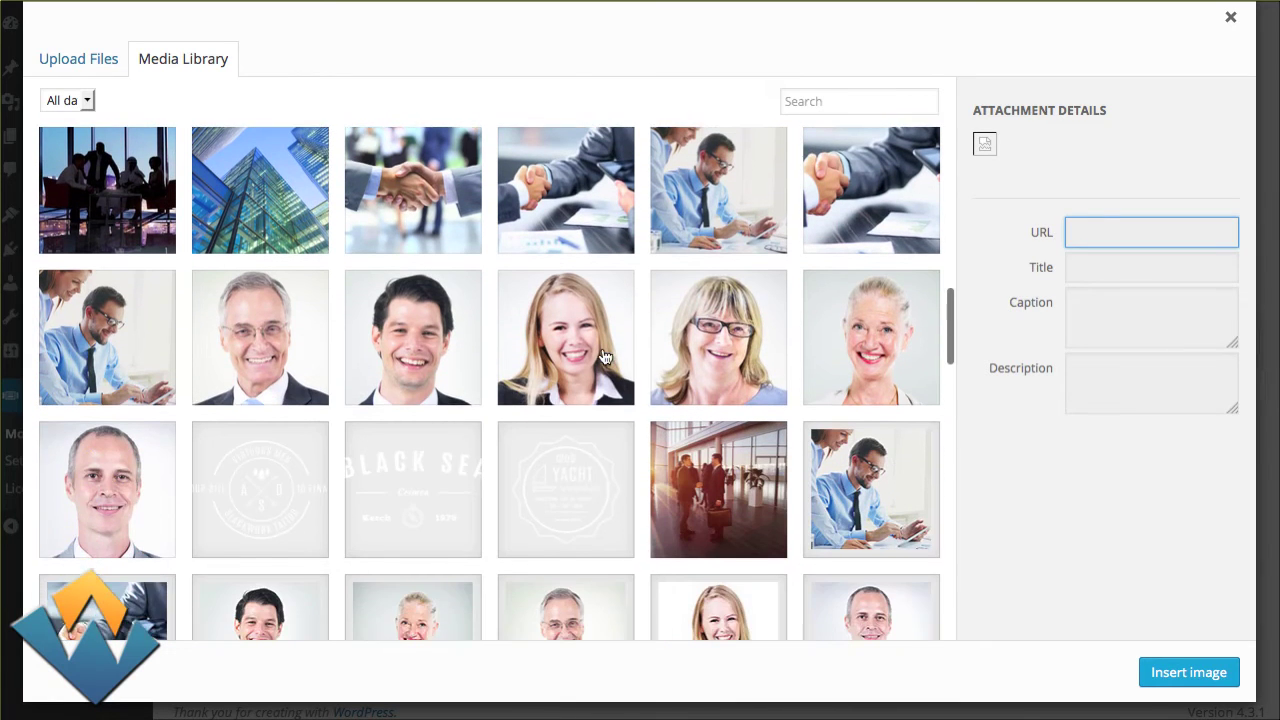
pyautogui.scroll(2, 604, 357)
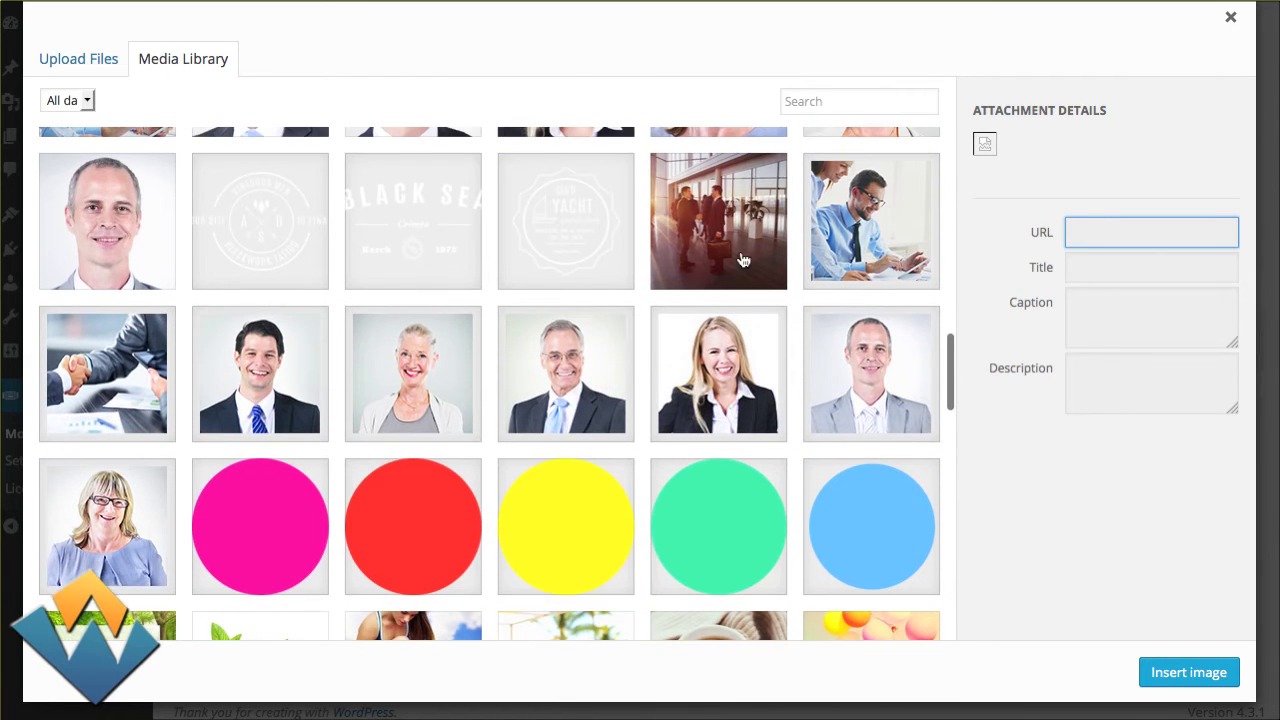
pyautogui.click(740, 257)
pyautogui.click(1162, 683)
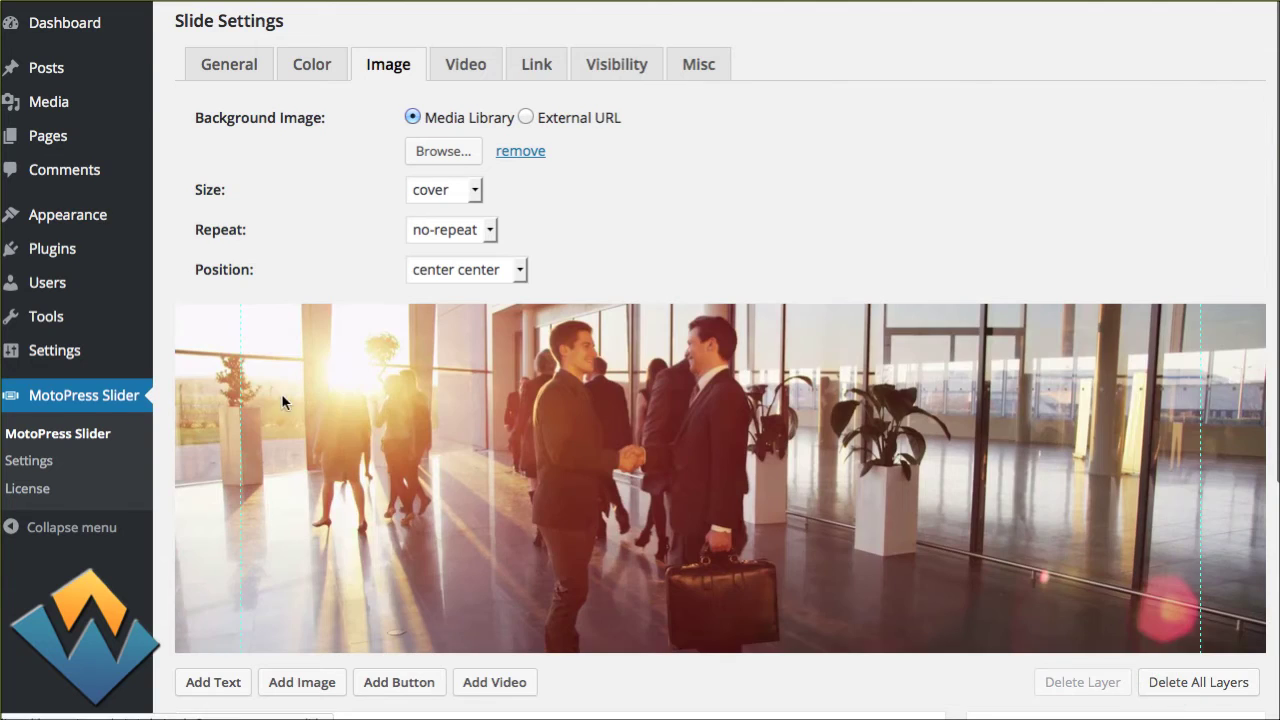
# Add a button layer to the slide with the text "More Details"
pyautogui.scroll(-4, 456, 450)
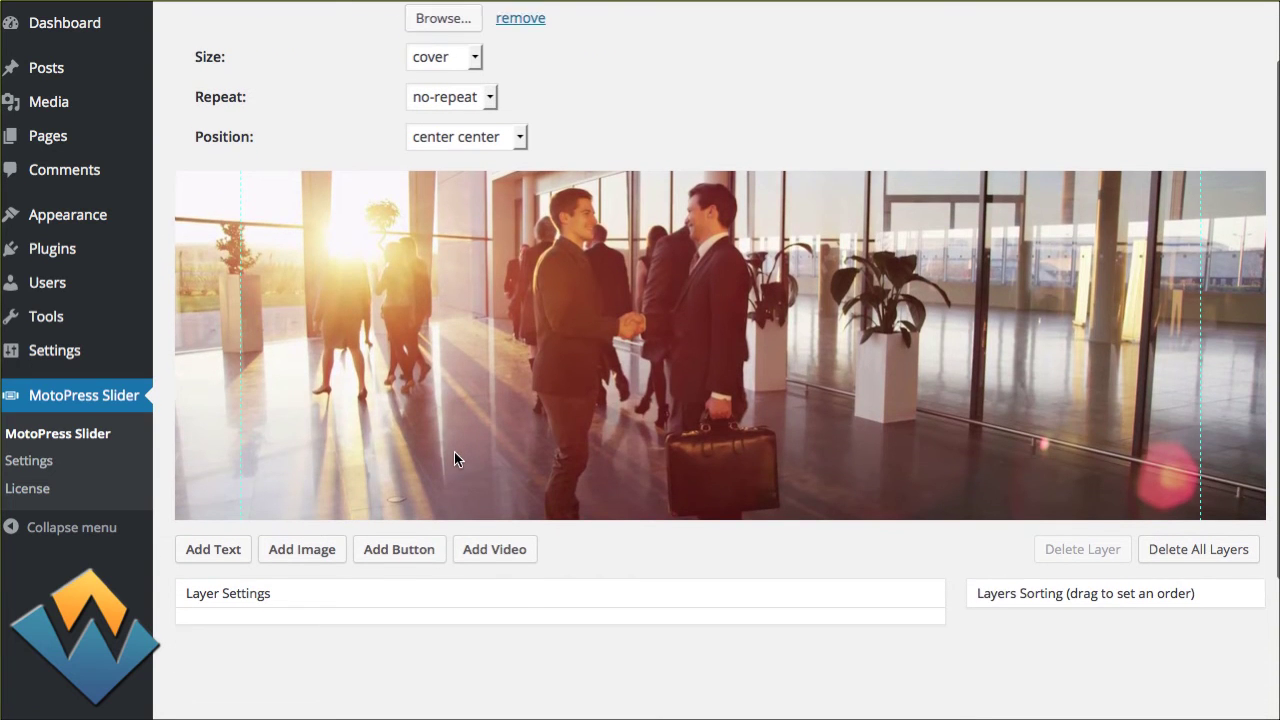
pyautogui.click(413, 525)
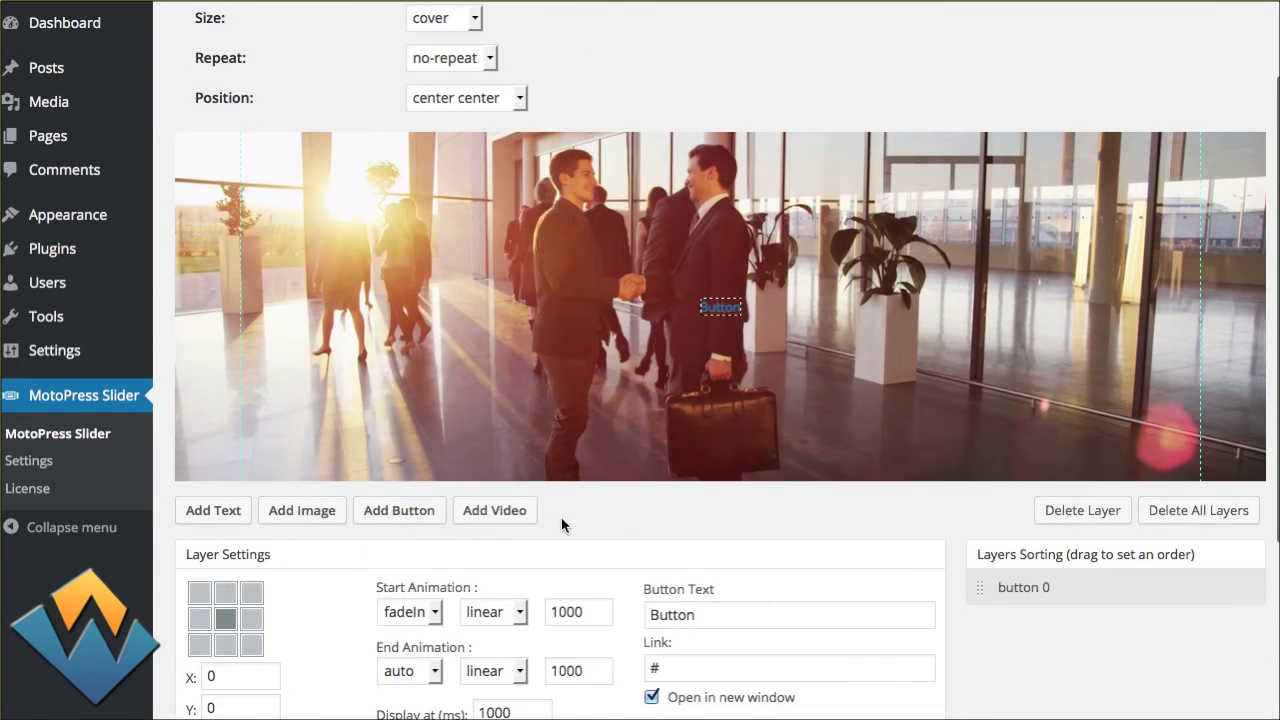
pyautogui.scroll(-3, 600, 510)
pyautogui.doubleClick(734, 464)
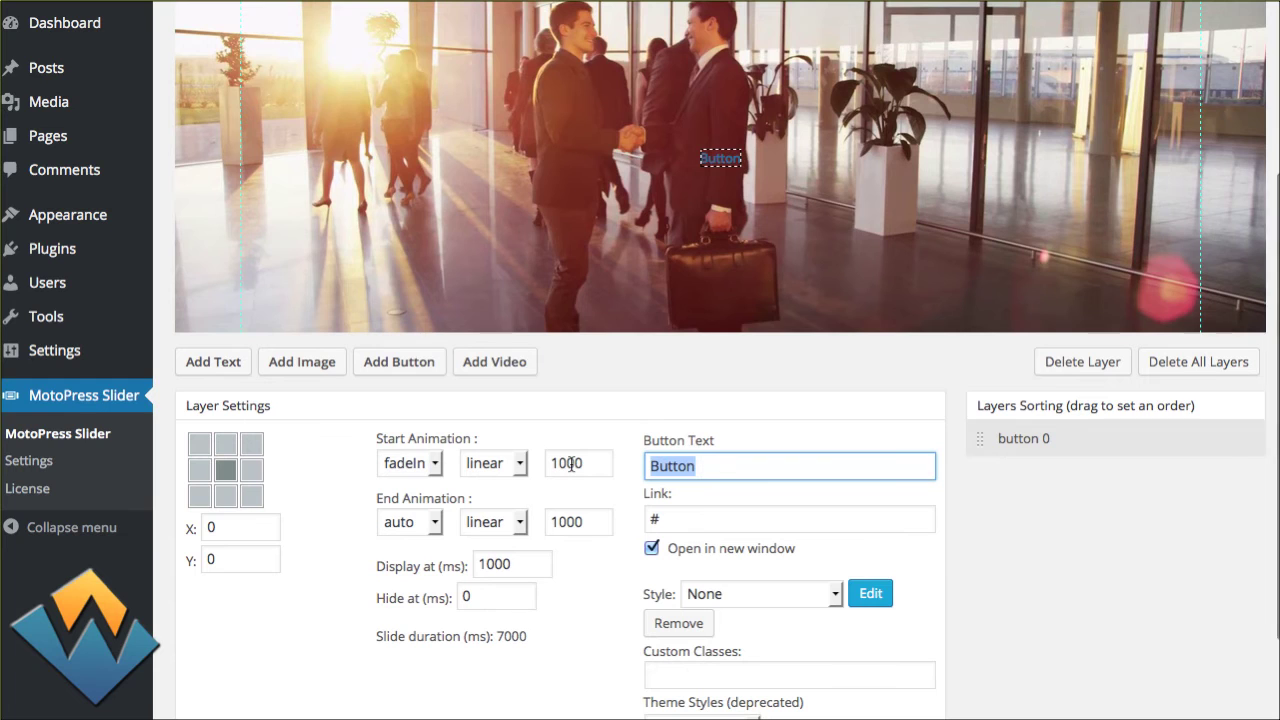
pyautogui.write('More Details')
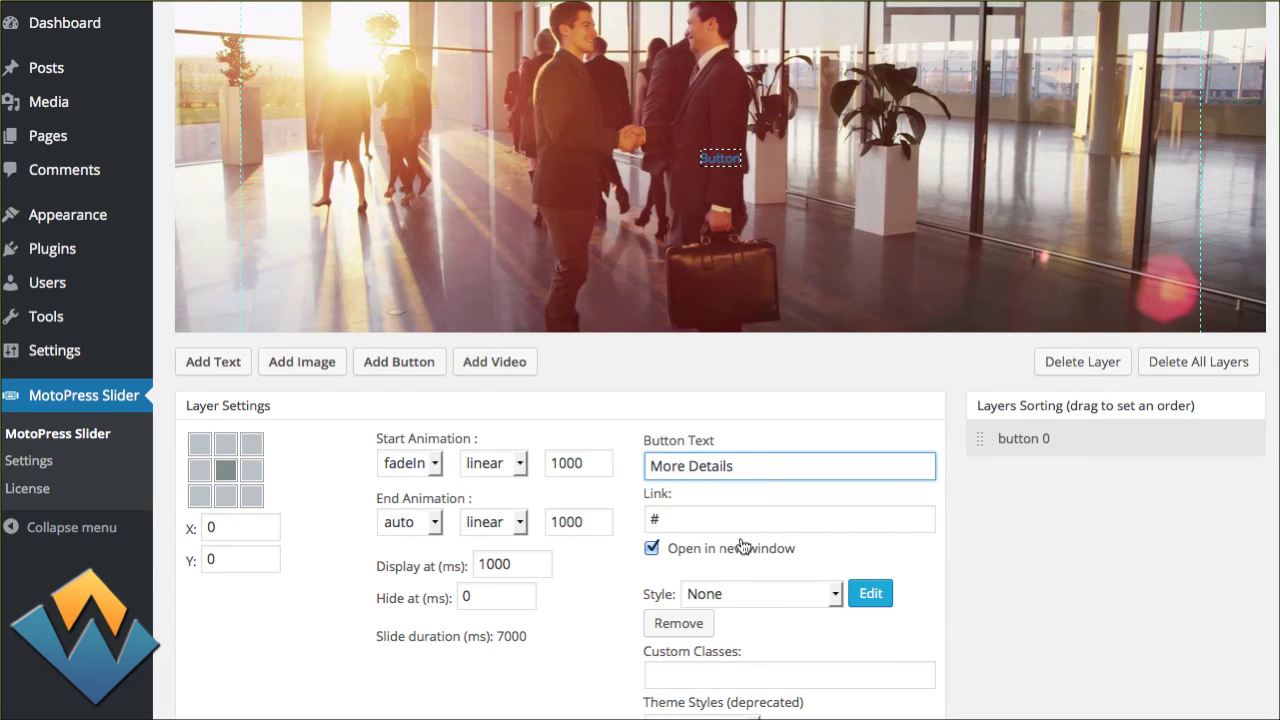
pyautogui.click(700, 517)
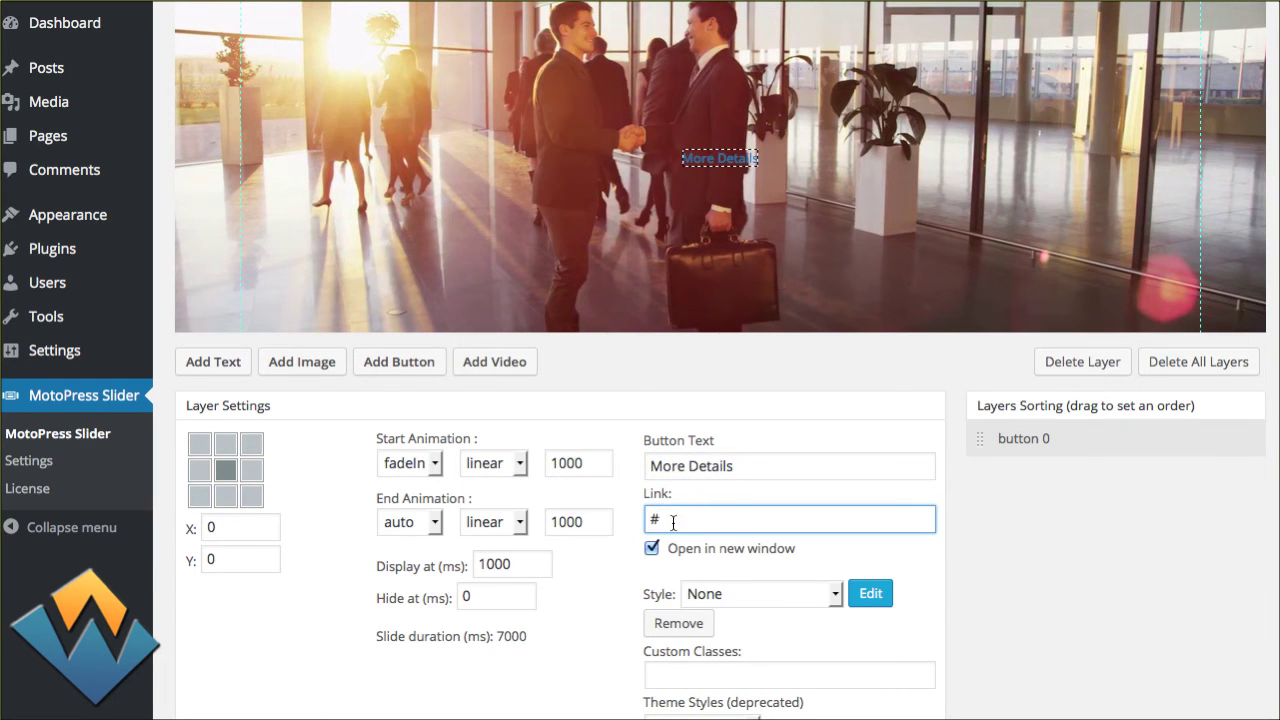
pyautogui.moveTo(674, 521); pyautogui.dragTo(631, 520)
pyautogui.write('http://webtegrity.com')
pyautogui.click(700, 551)
pyautogui.click(709, 551)
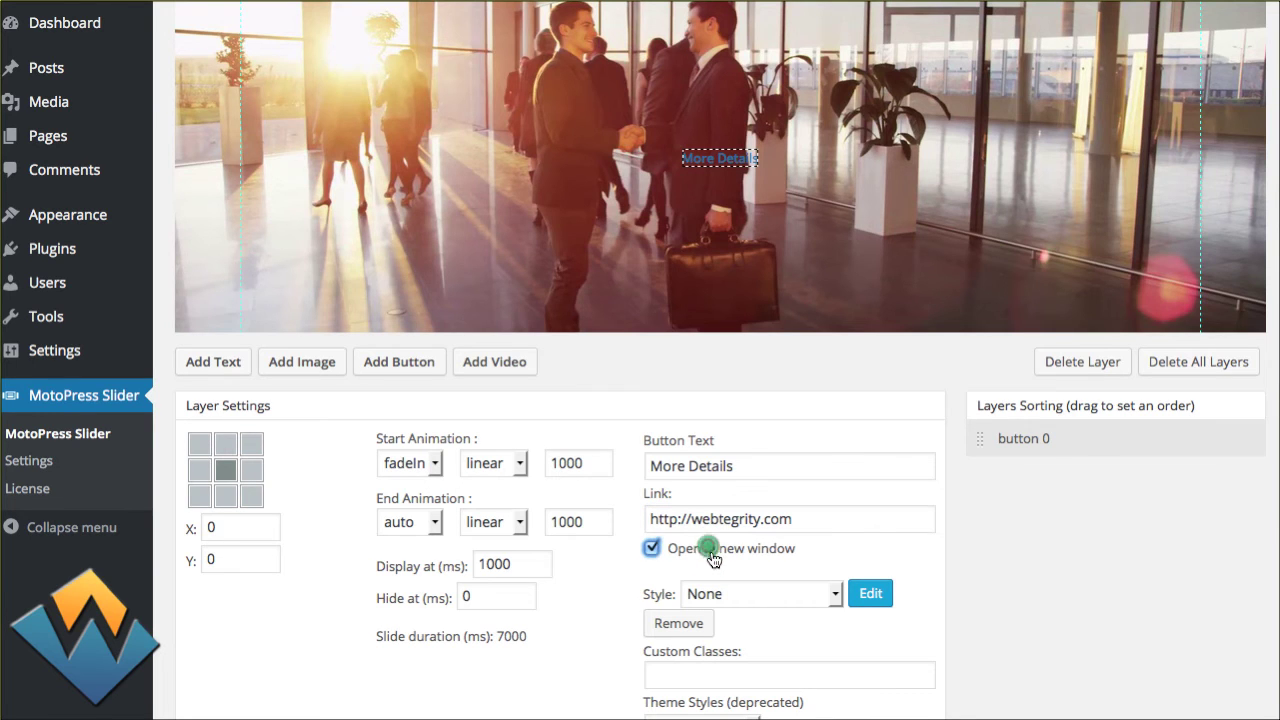
# Try the Button Red style on the "More Details" button
pyautogui.scroll(-2, 740, 555)
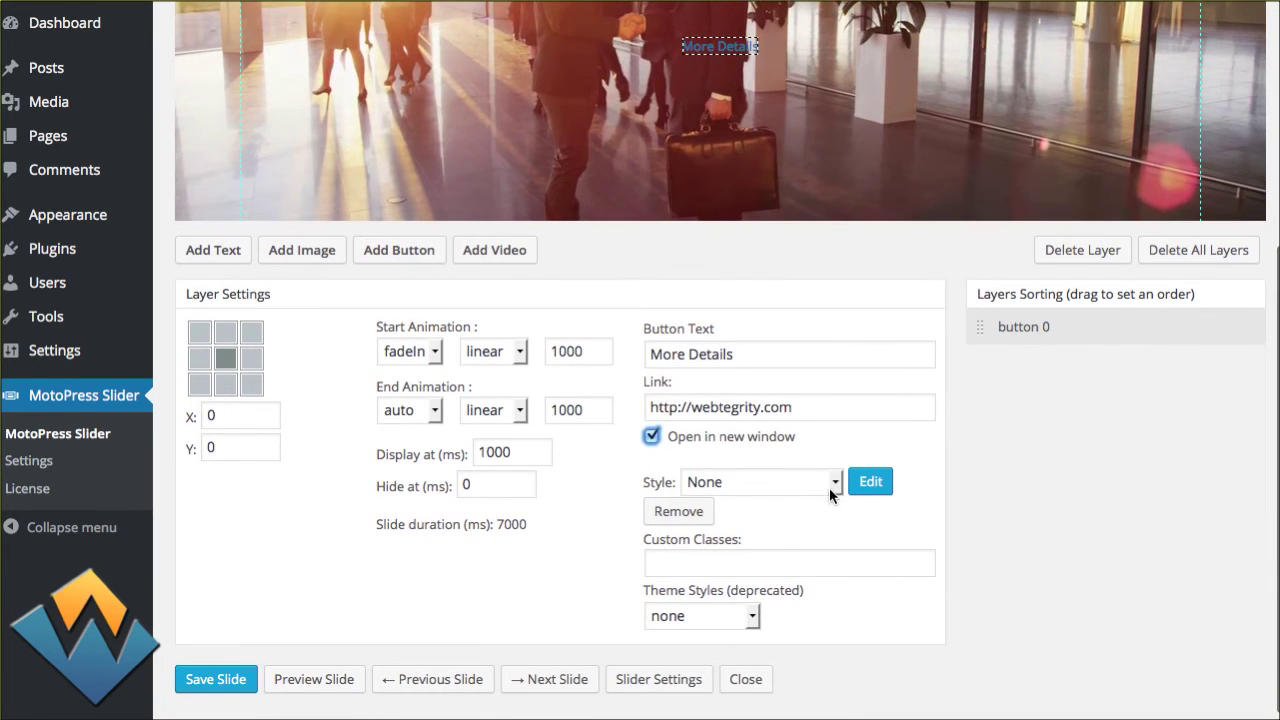
pyautogui.click(822, 482)
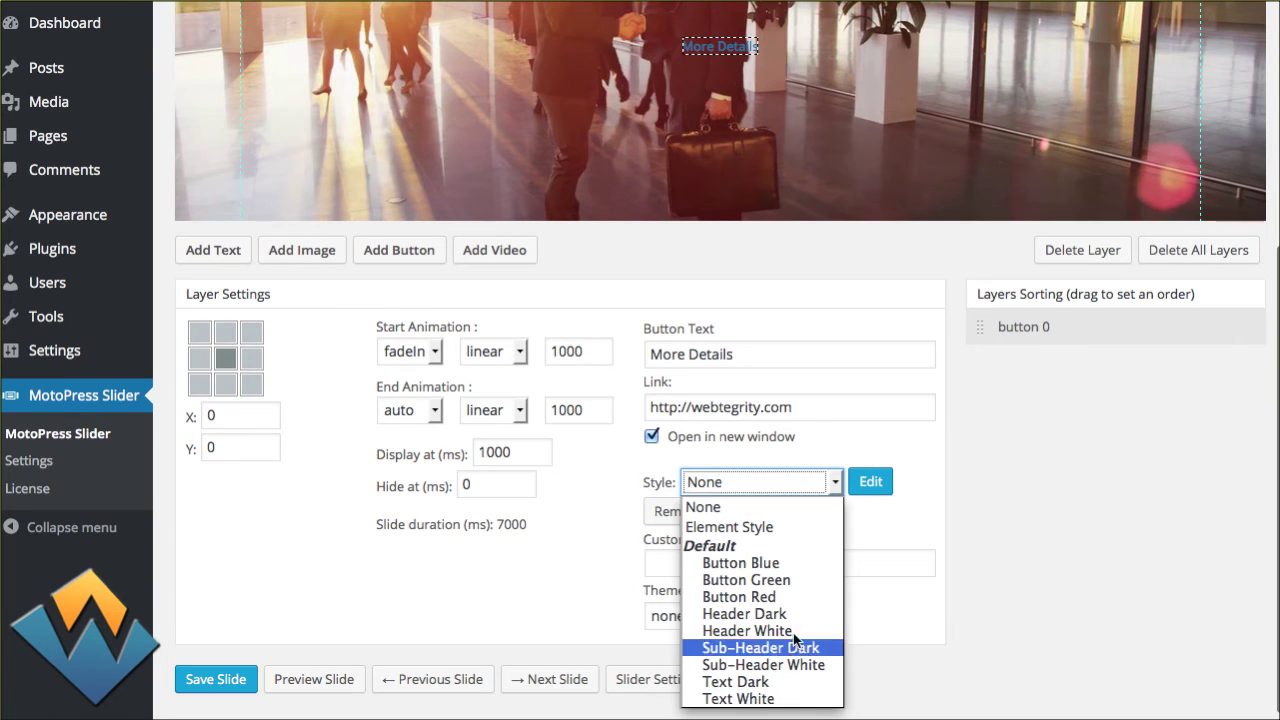
pyautogui.click(803, 595)
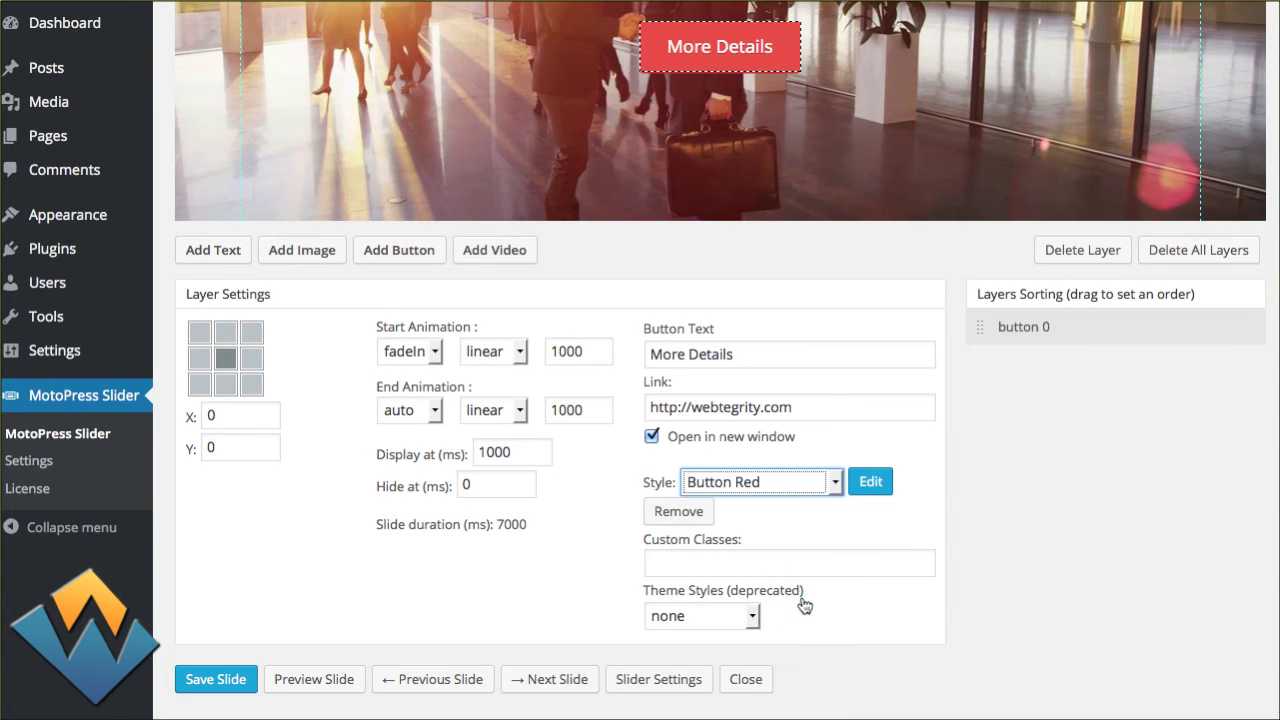
# Move the "More Details" button to about X 264, Y 130 and set its style to Button Green
pyautogui.scroll(2, 1140, 315)
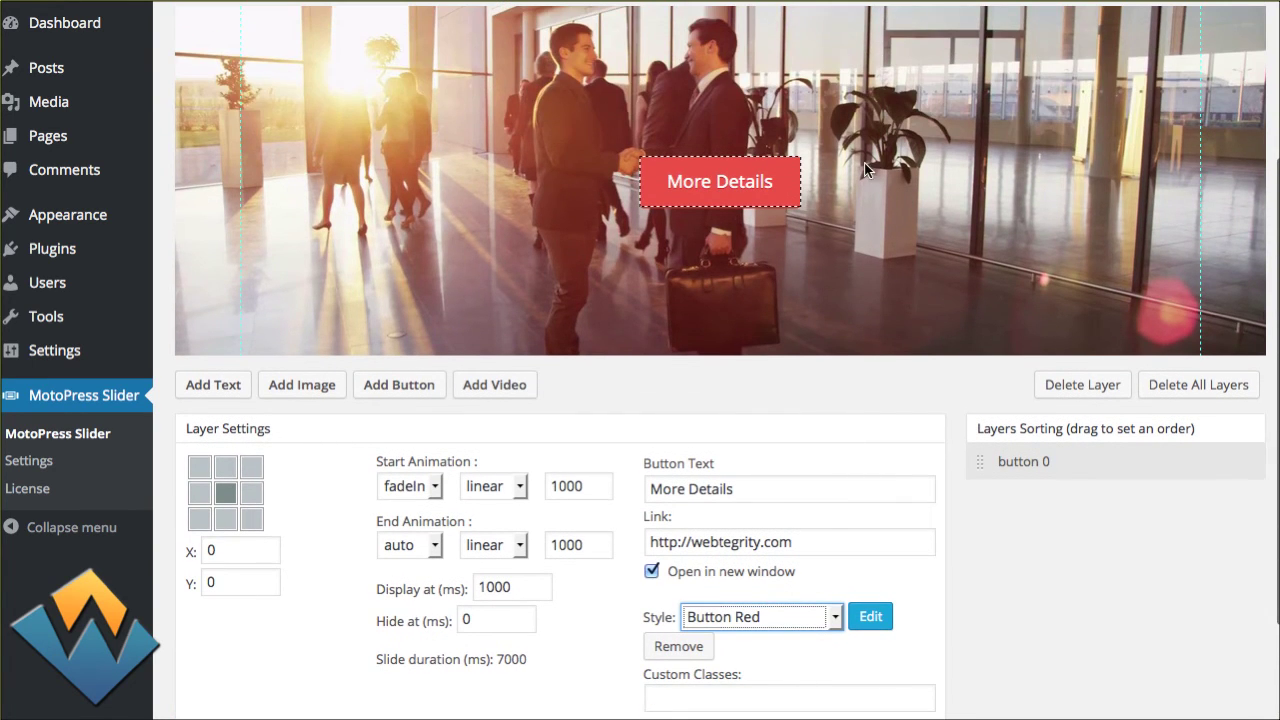
pyautogui.moveTo(760, 200); pyautogui.dragTo(1022, 330)
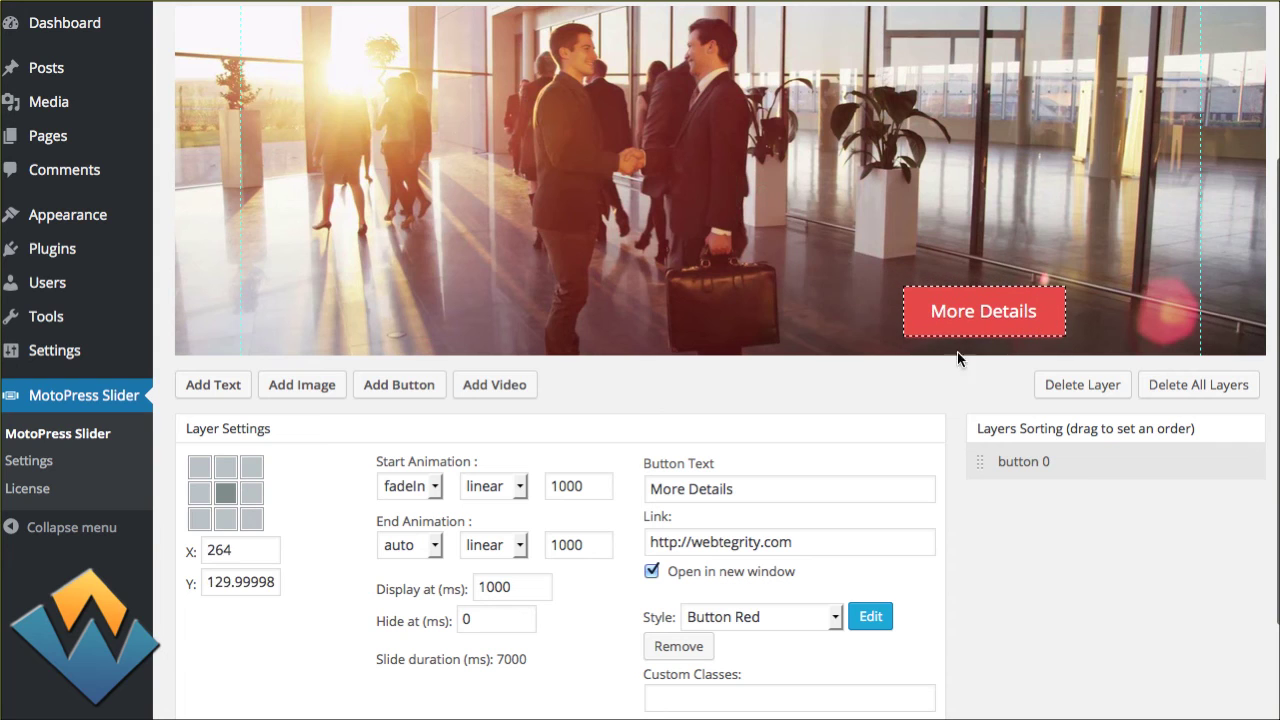
pyautogui.click(828, 625)
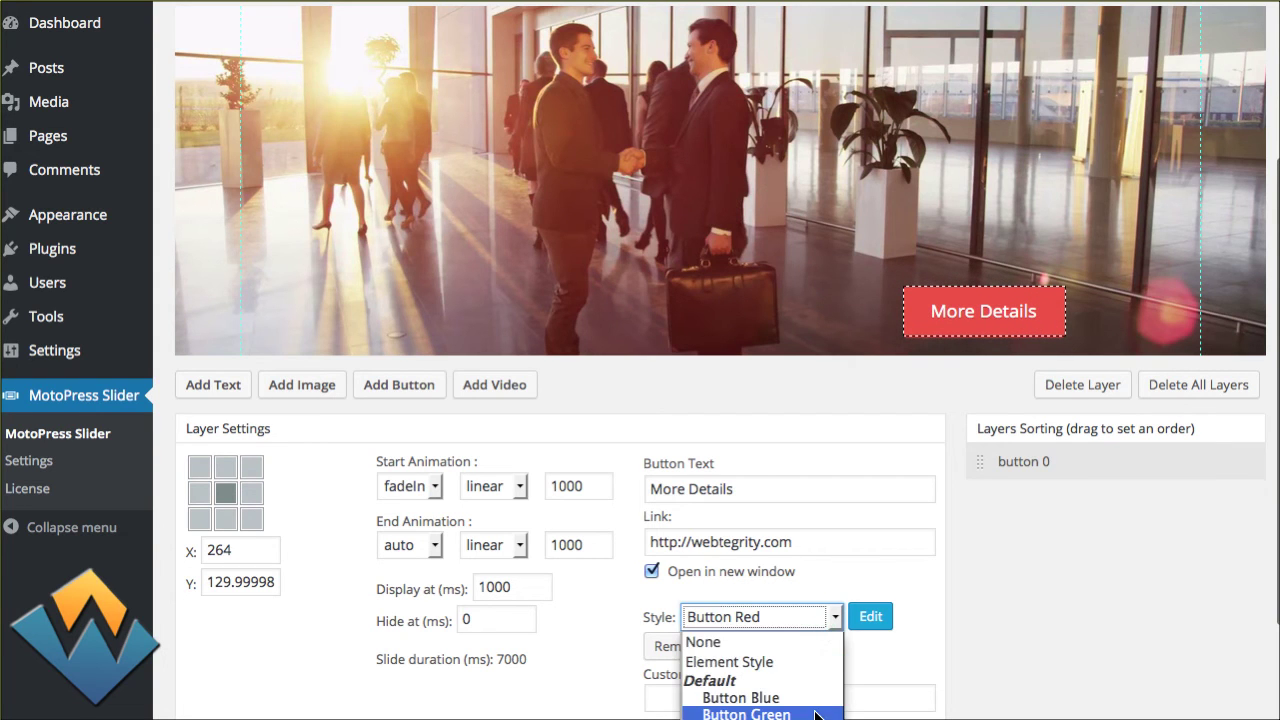
pyautogui.click(805, 713)
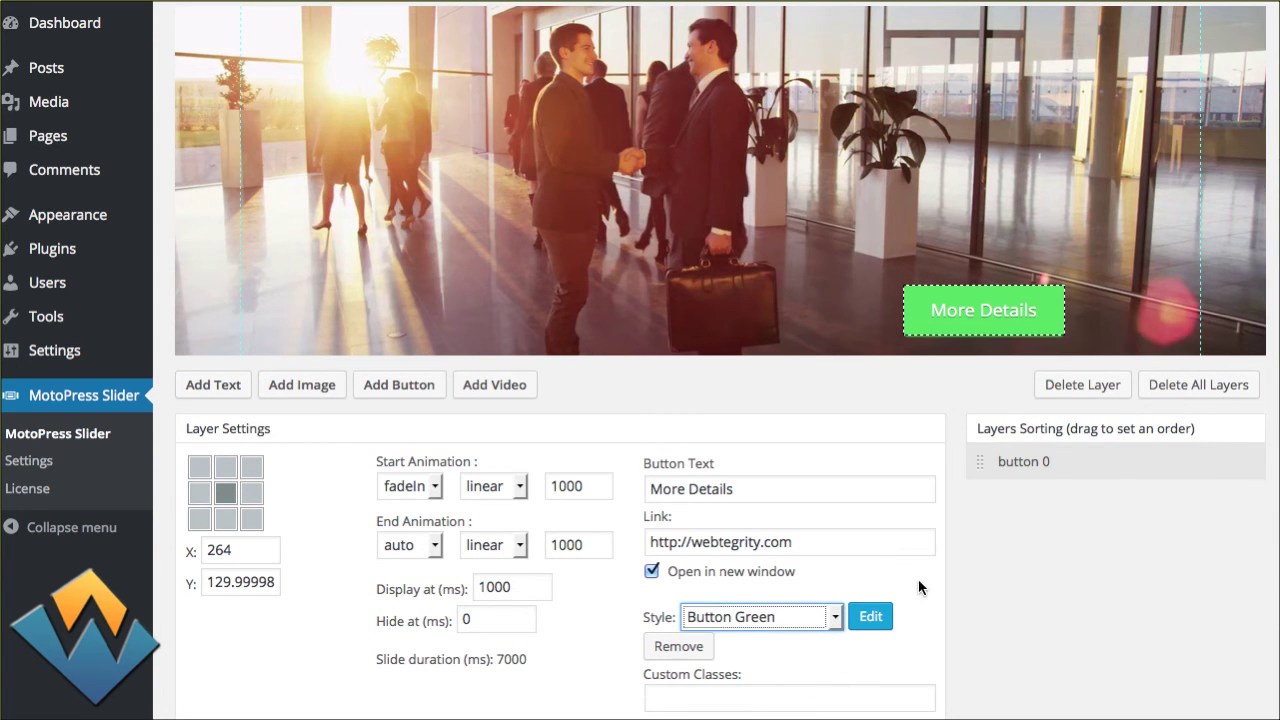
pyautogui.scroll(-2, 923, 581)
pyautogui.scroll(-1, 923, 582)
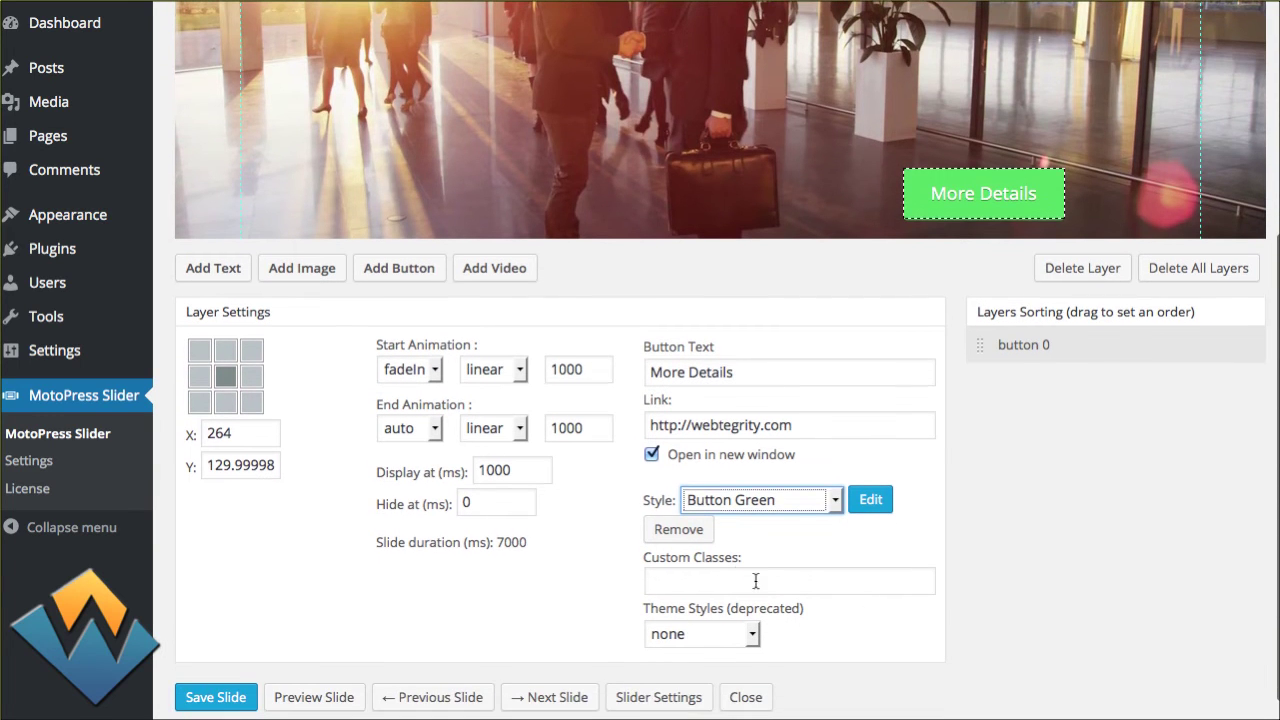
pyautogui.click(739, 574)
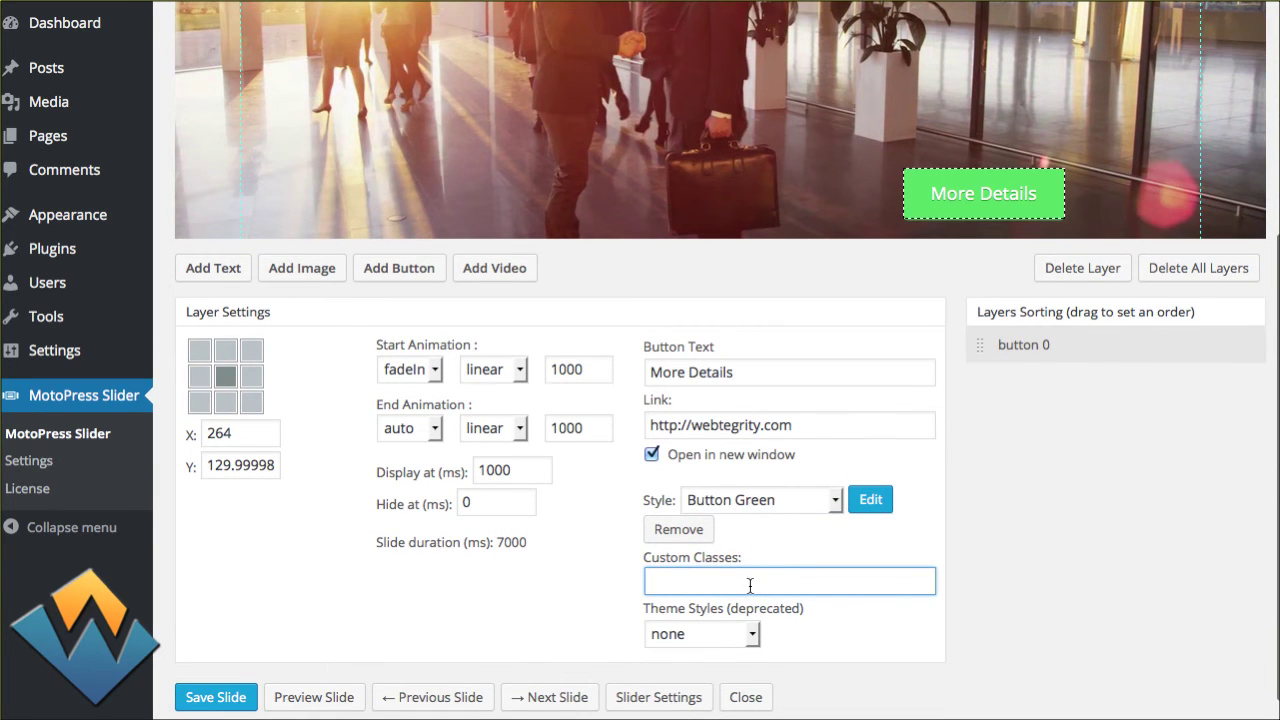
pyautogui.click(828, 637)
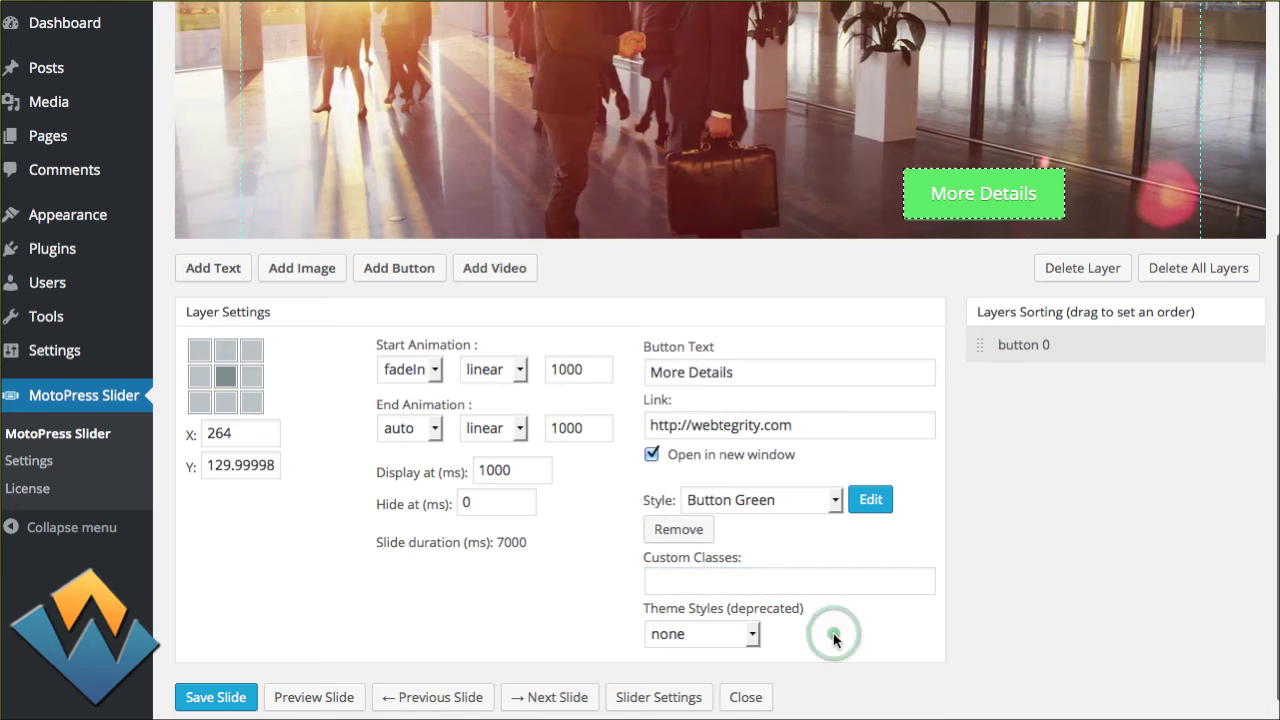
# Add a text layer to the slide with the content "Fake Text"
pyautogui.scroll(3, 830, 634)
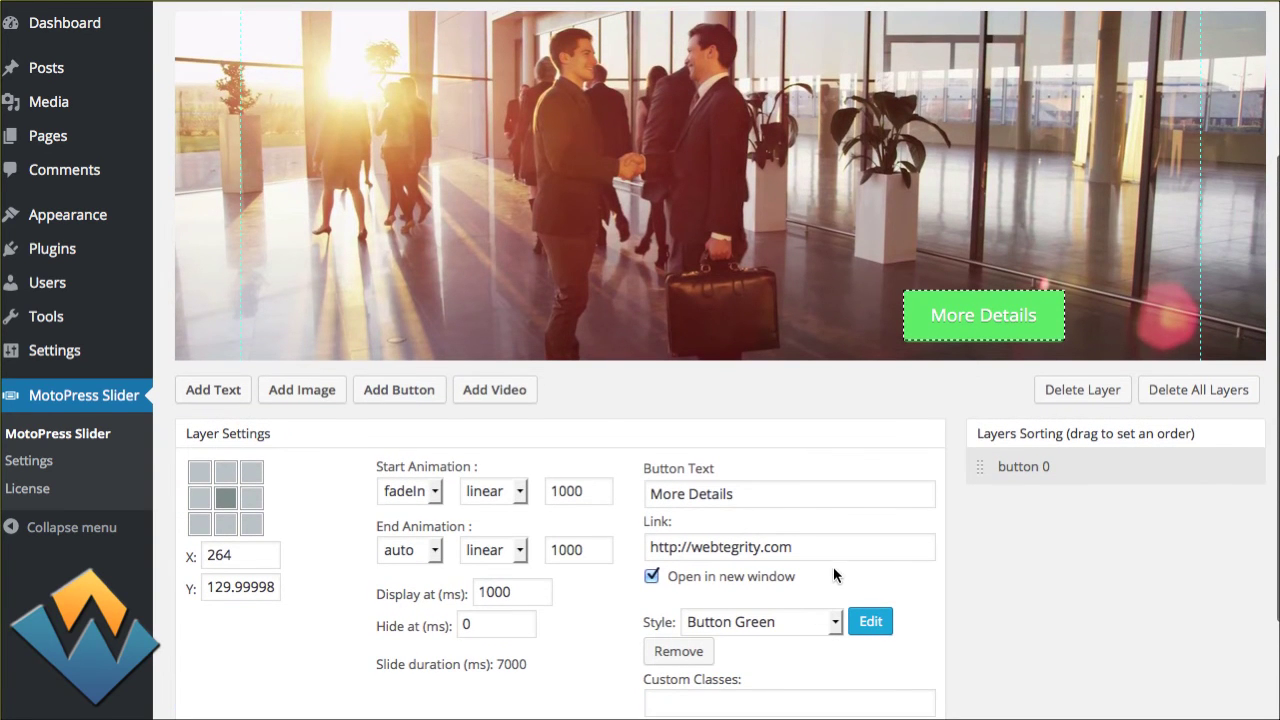
pyautogui.scroll(3, 833, 566)
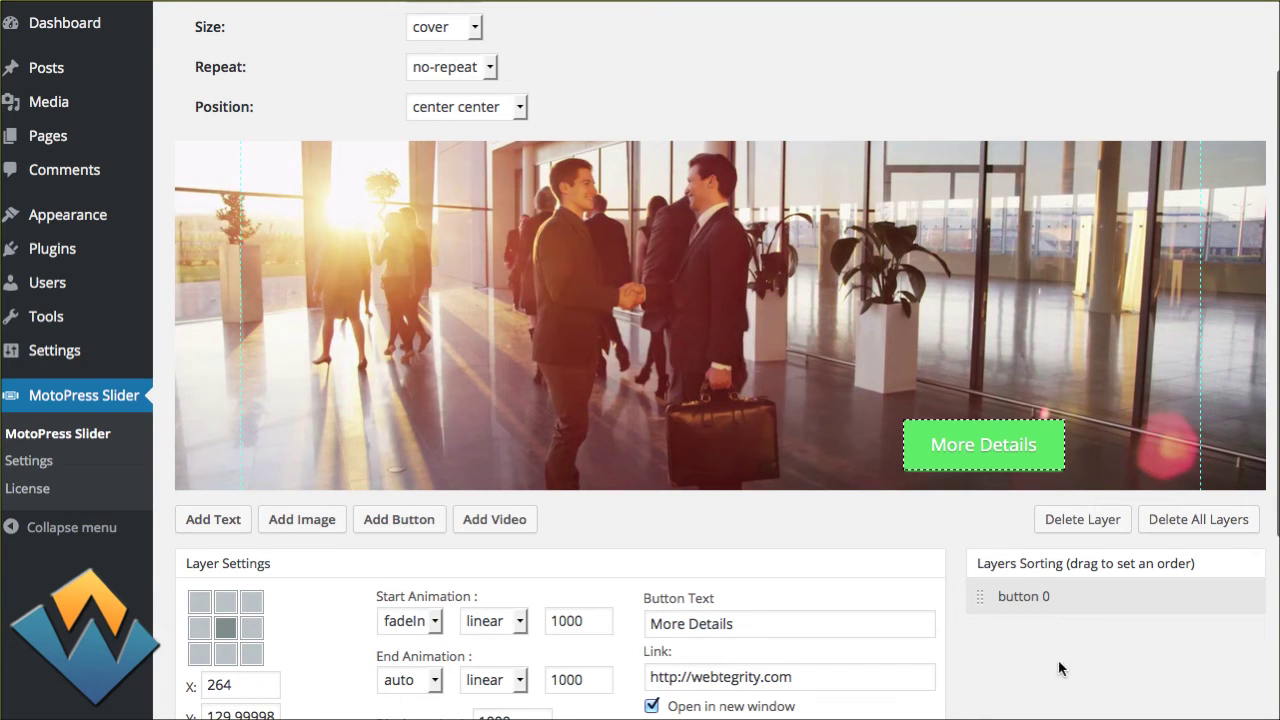
pyautogui.click(213, 519)
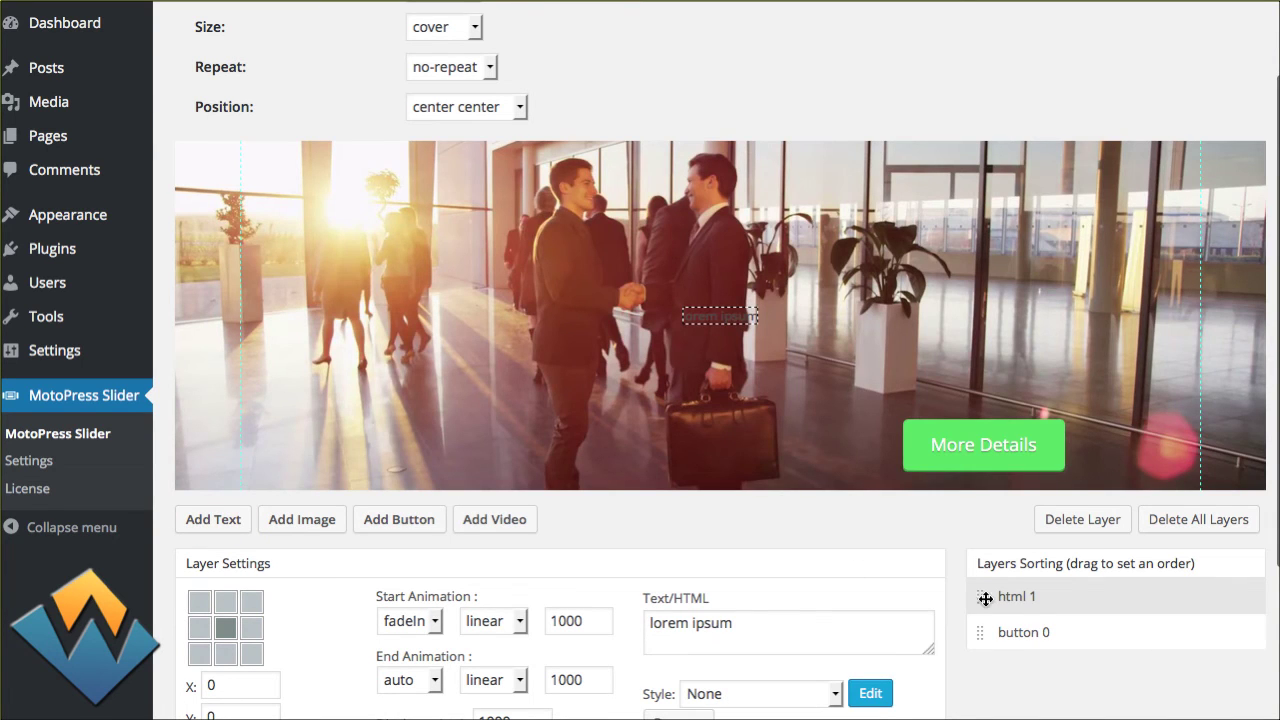
pyautogui.tripleClick(760, 626)
pyautogui.write('Fake R')
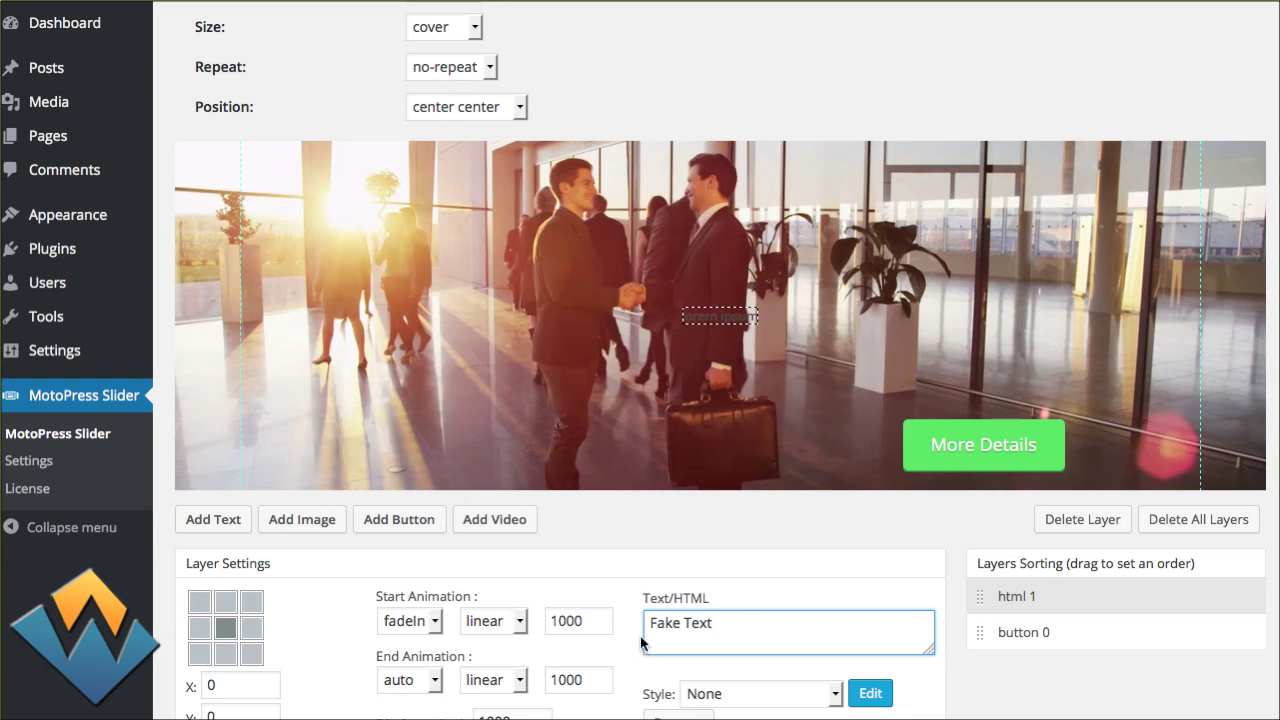
pyautogui.click(1030, 675)
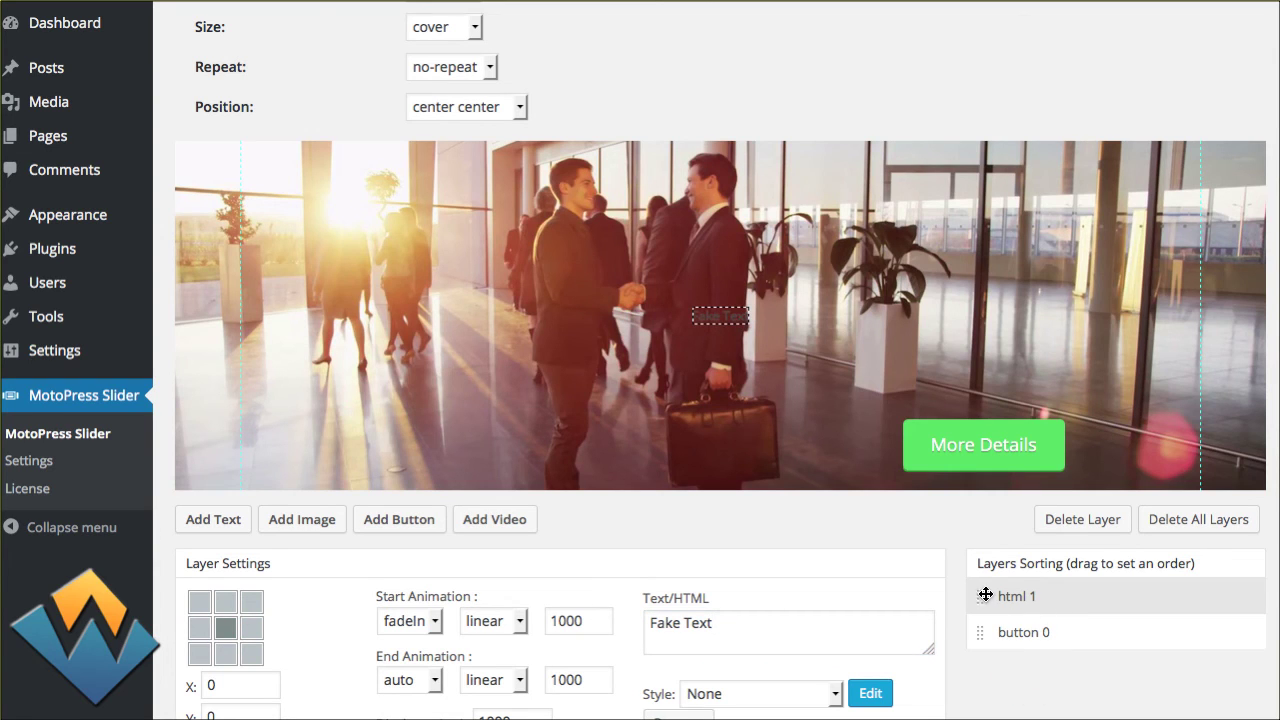
# Try to move the text layer below the button in the layer order, and save the slide
pyautogui.moveTo(981, 595); pyautogui.dragTo(981, 638)
pyautogui.scroll(-3, 330, 569)
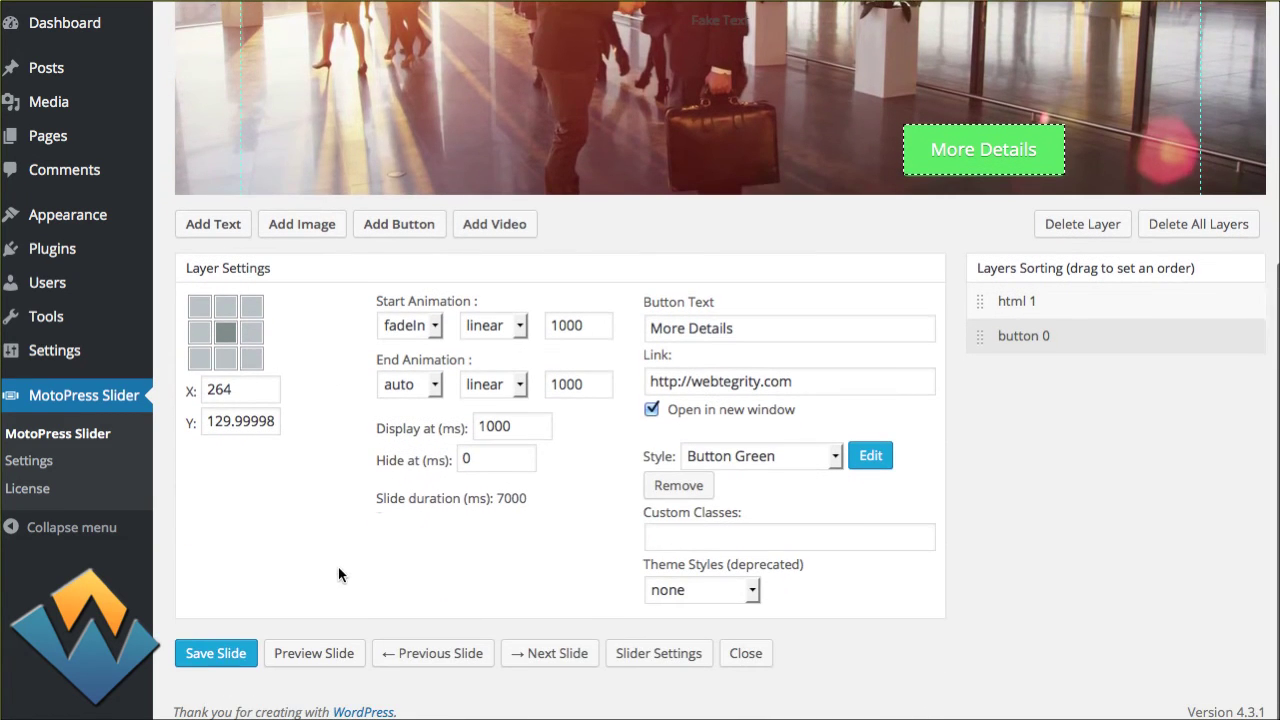
pyautogui.click(228, 652)
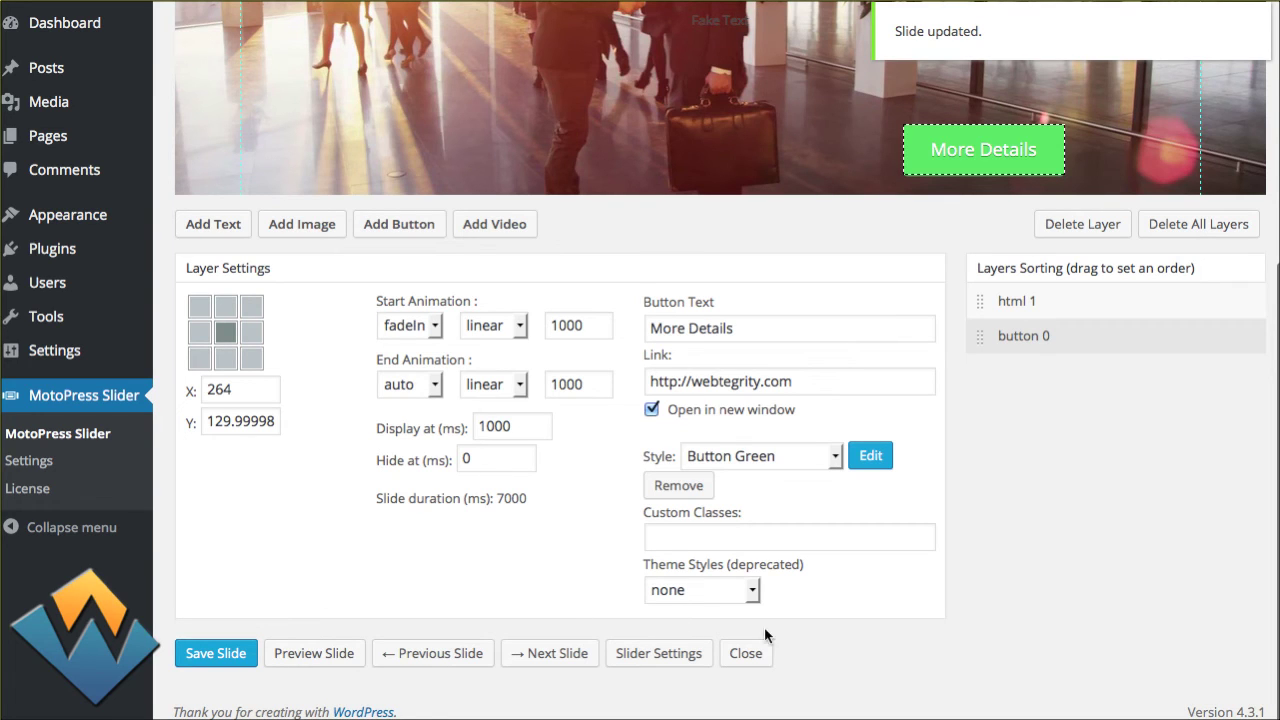
# Close the slide and move handshake above Forest in the slides list
pyautogui.click(750, 654)
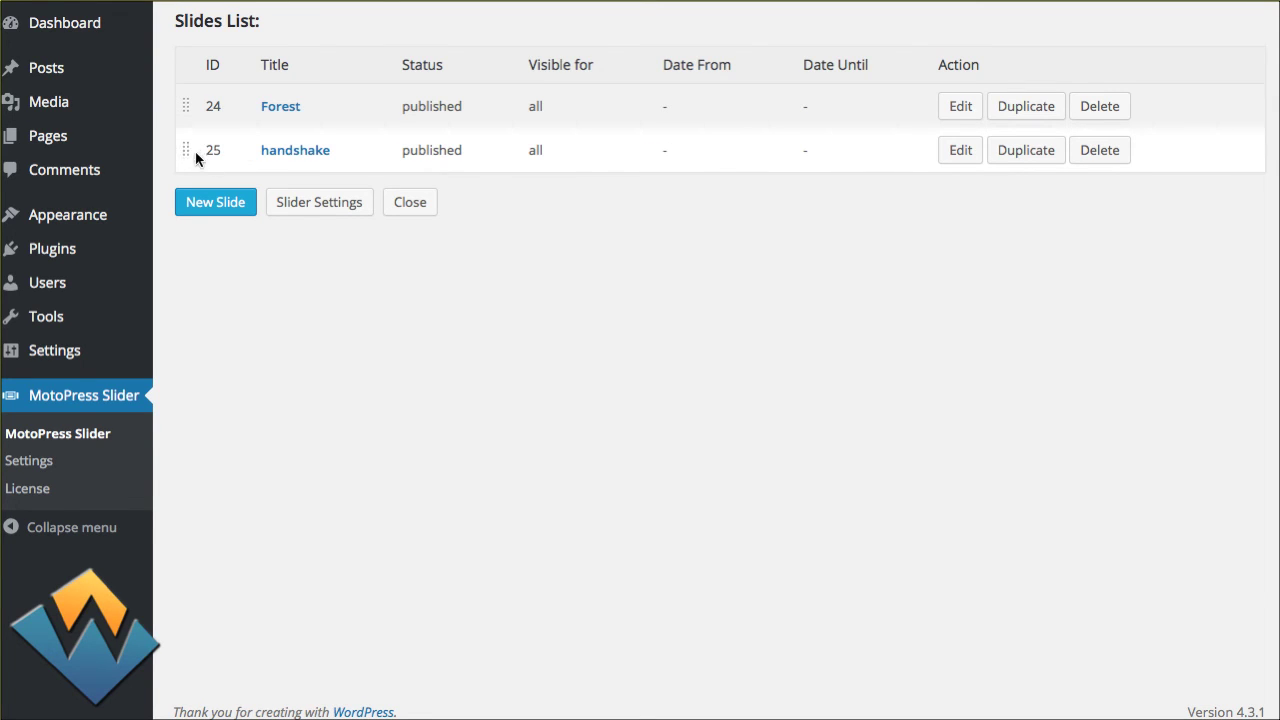
pyautogui.moveTo(184, 150); pyautogui.dragTo(182, 106)
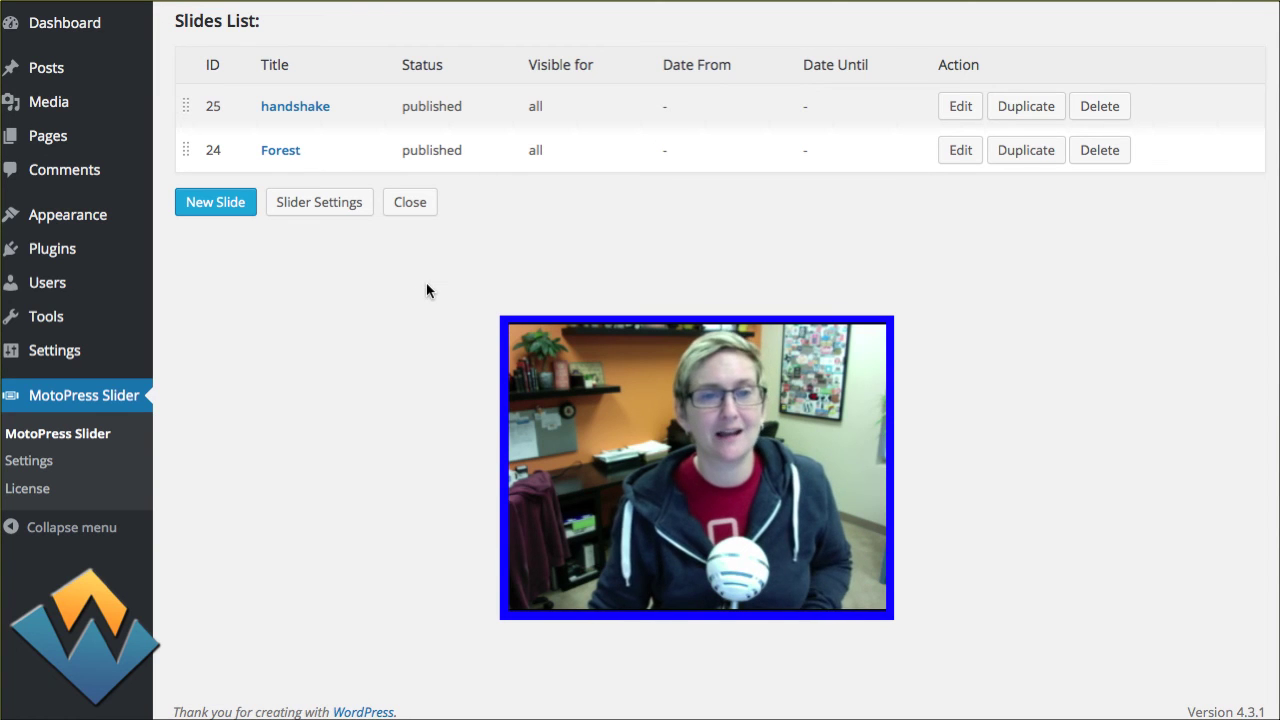
# Switch to the editor of the About Us page and delete the existing slider shortcode from its content
pyautogui.click(217, 249)
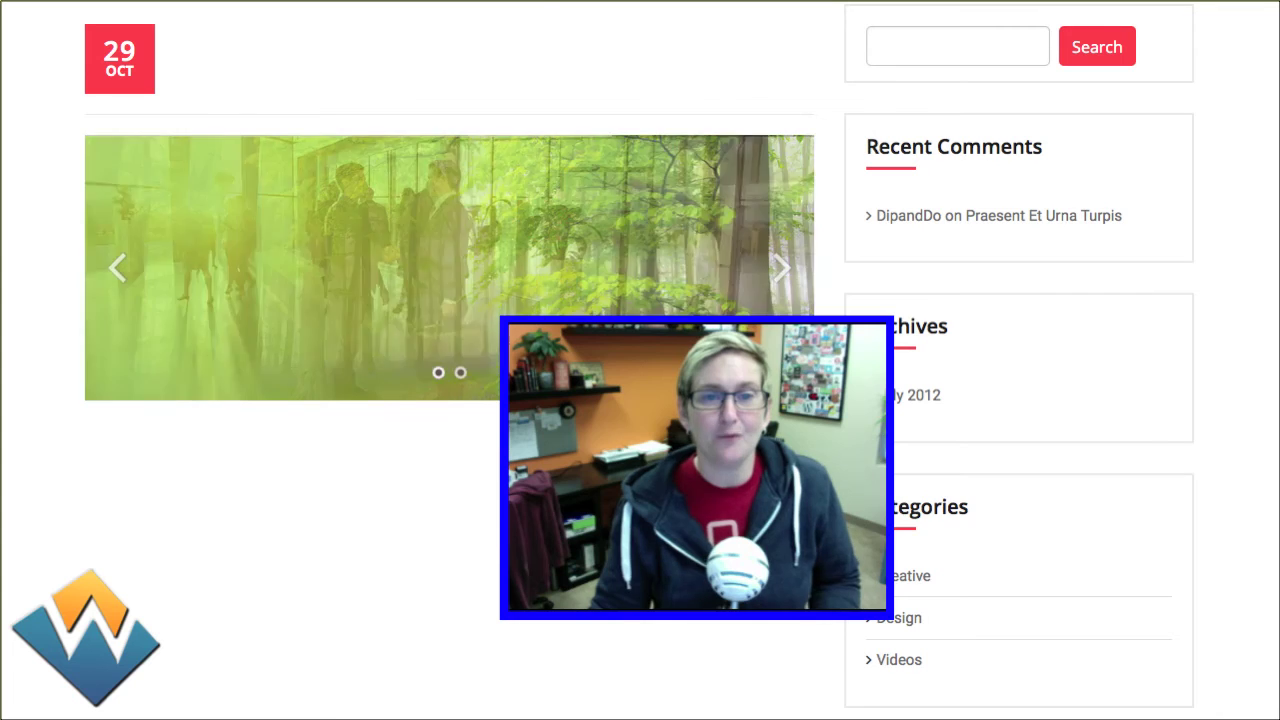
pyautogui.click(518, 611)
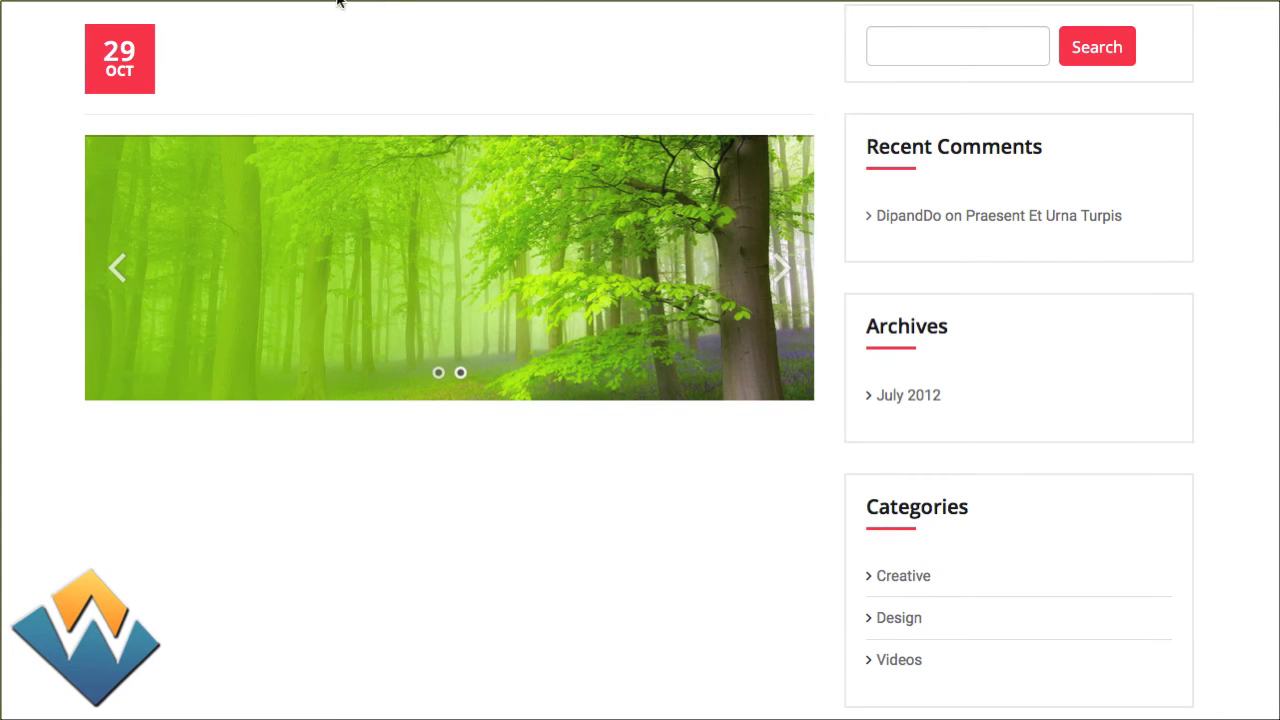
pyautogui.click(482, 2)
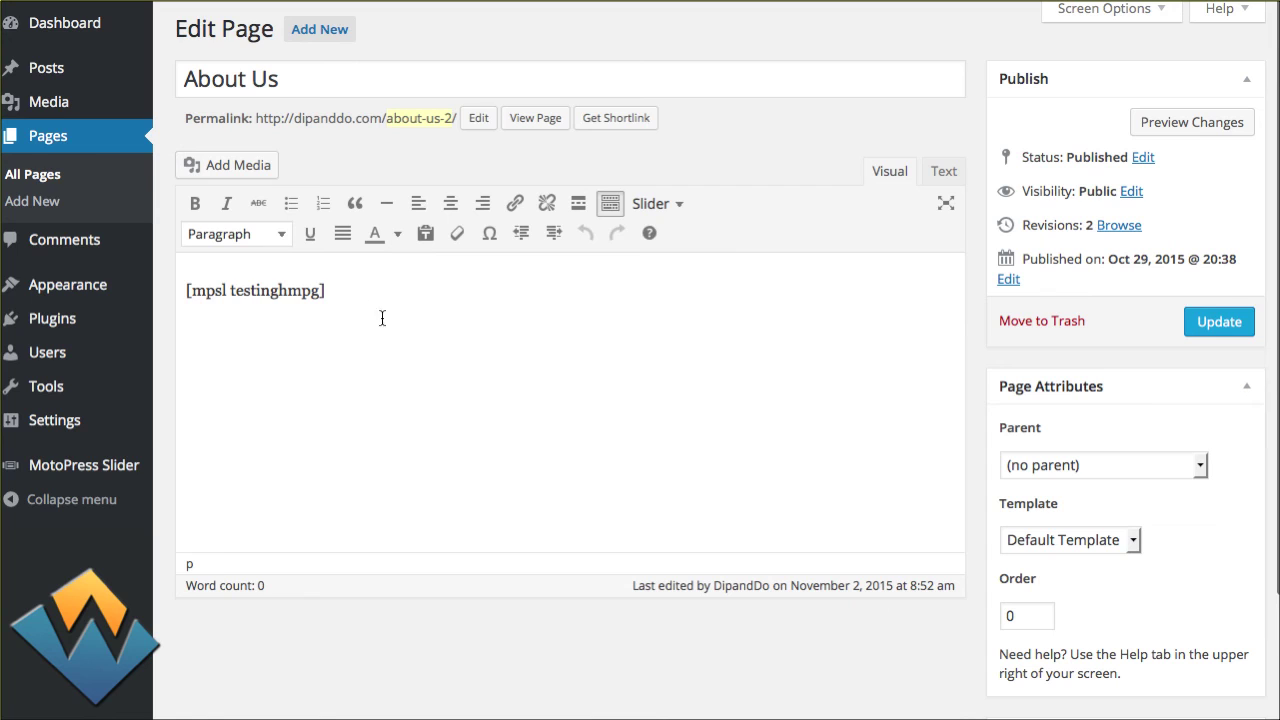
pyautogui.moveTo(351, 297); pyautogui.dragTo(194, 290)
pyautogui.press('BackSpace')
pyautogui.press('BackSpace')
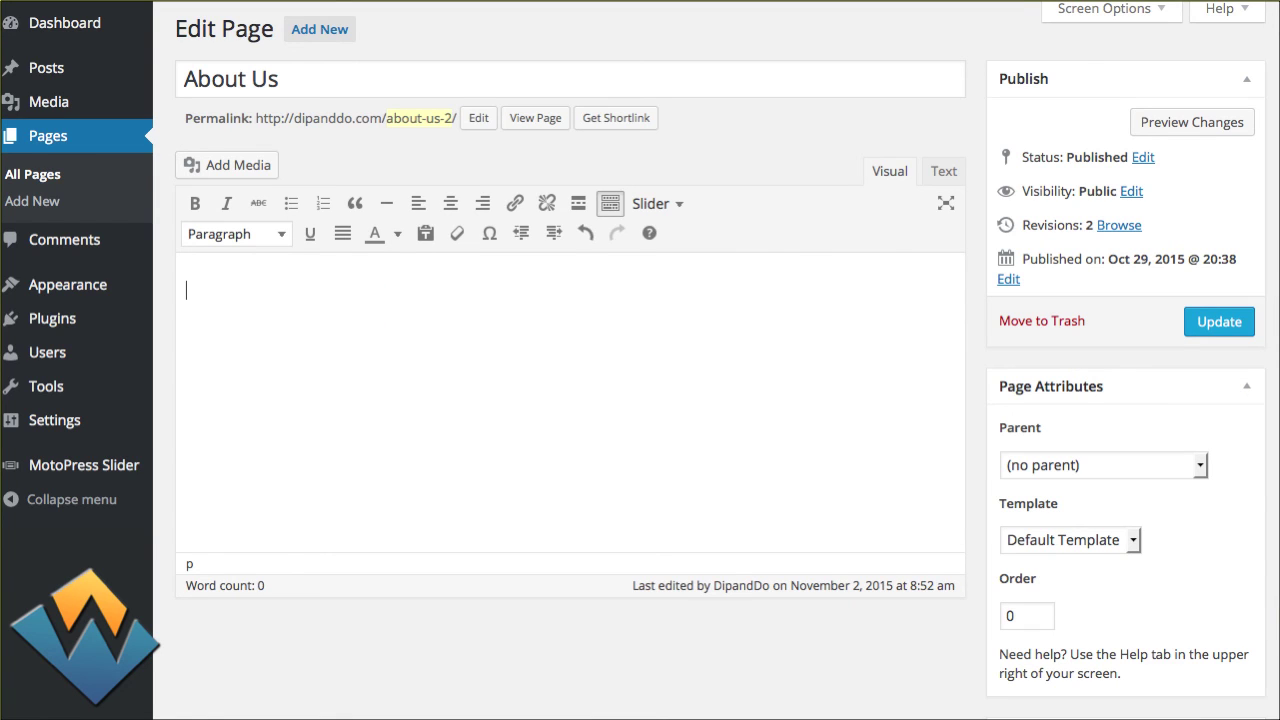
# Insert the NextSlideShow slider into the About Us page content and update the page
pyautogui.click(318, 295)
pyautogui.click(665, 204)
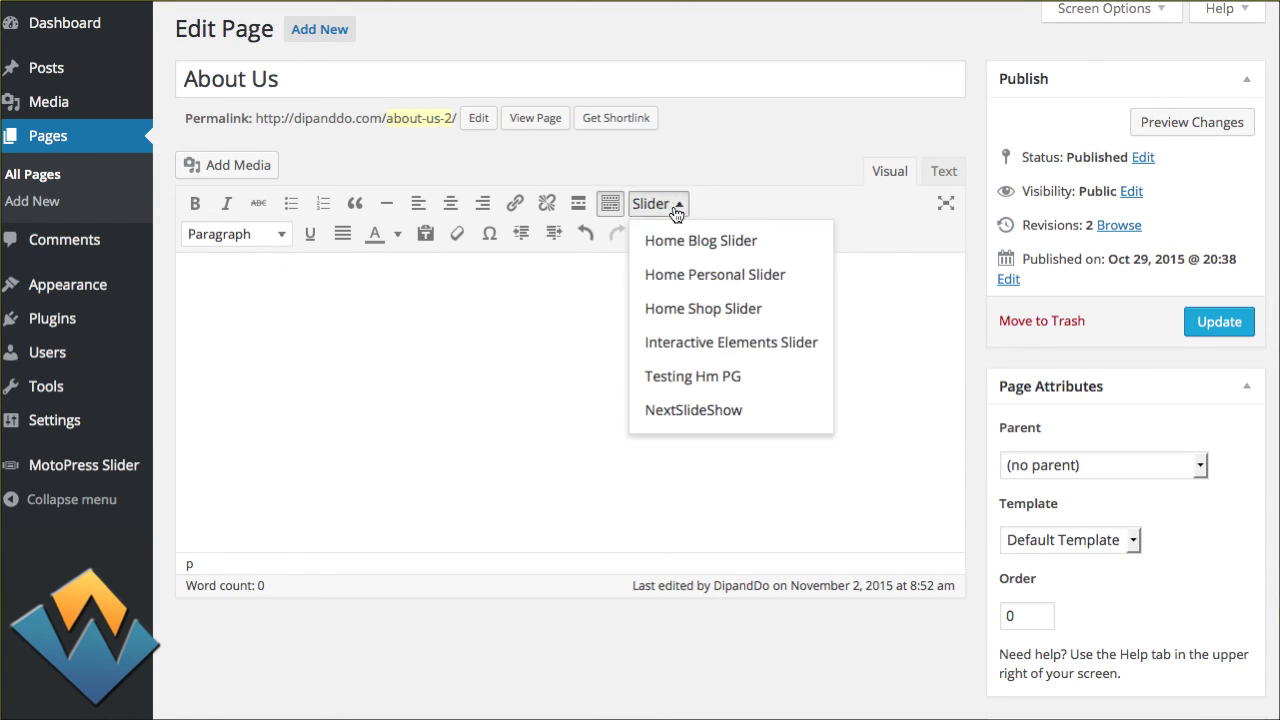
pyautogui.click(695, 415)
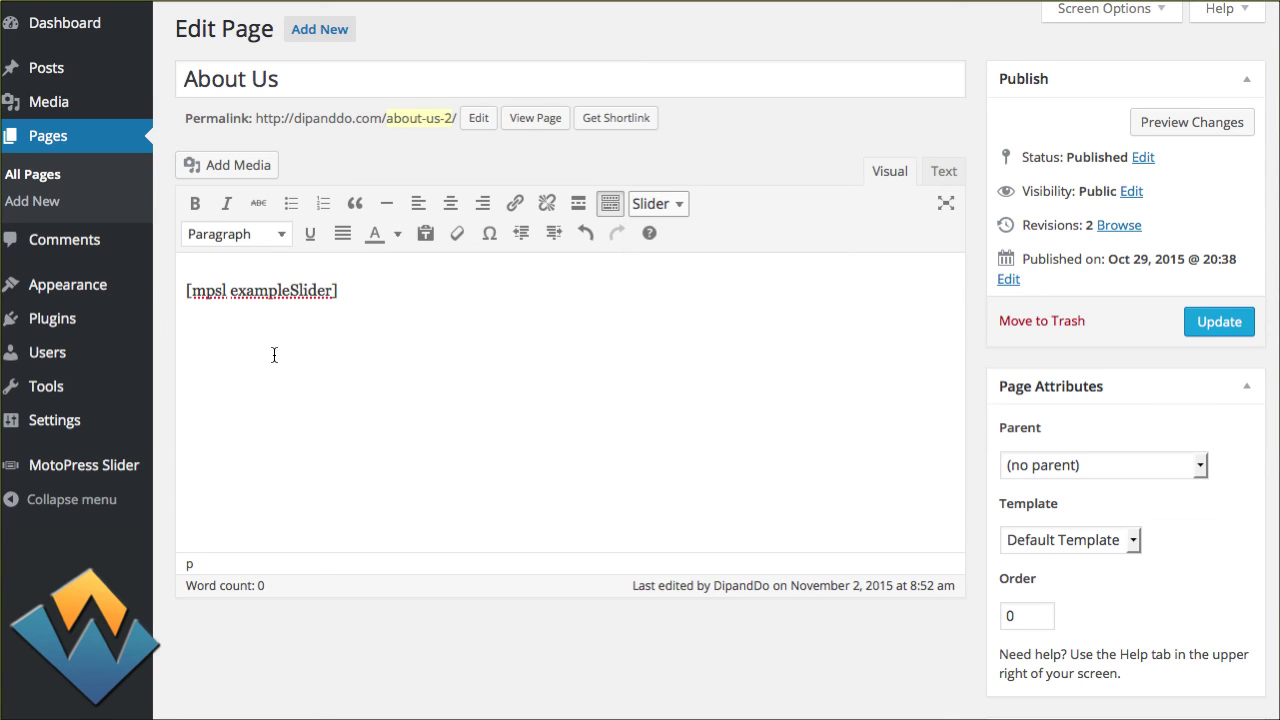
pyautogui.click(1230, 323)
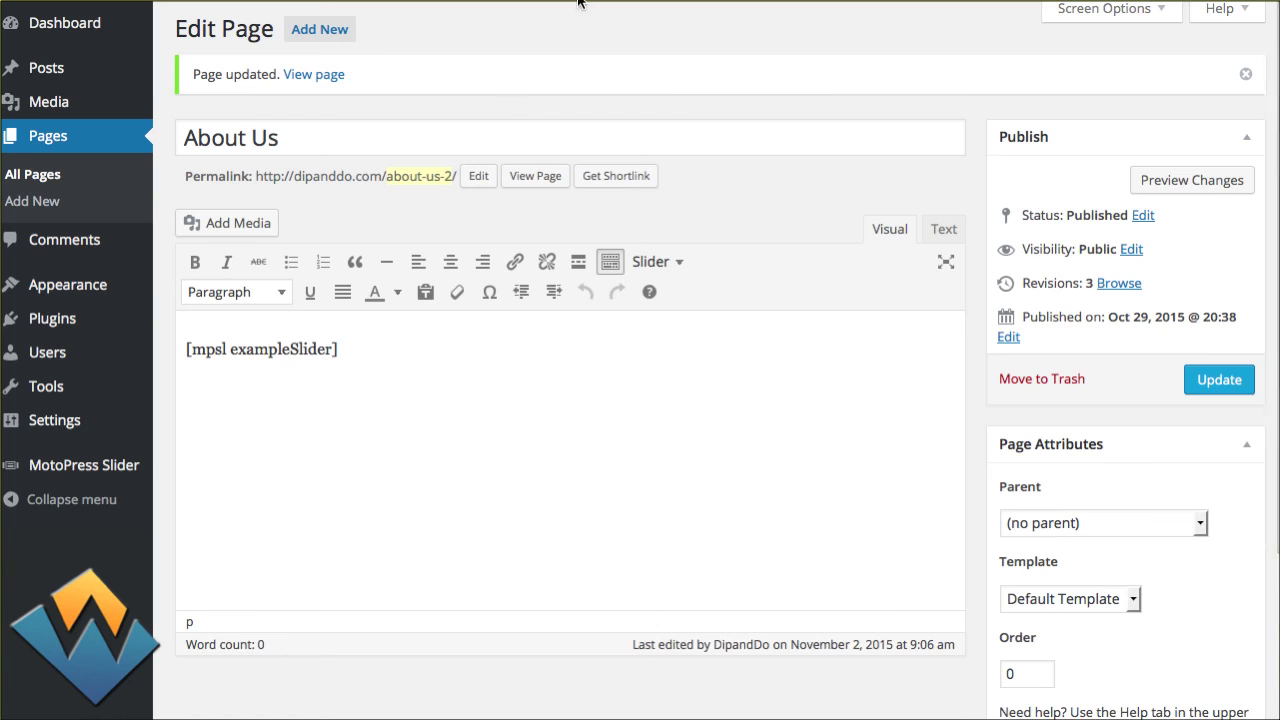
# View the live About Us page and check how the slider moves between its slides
pyautogui.click(540, 175)
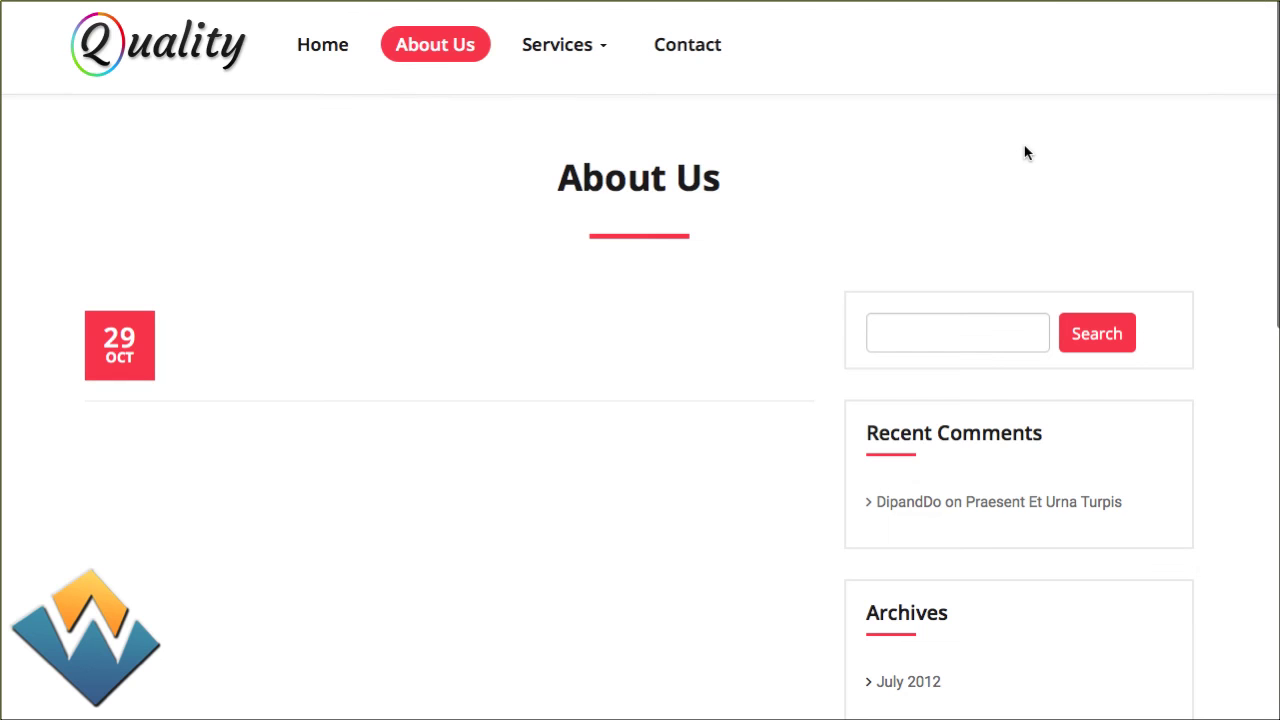
pyautogui.scroll(-5, 963, 171)
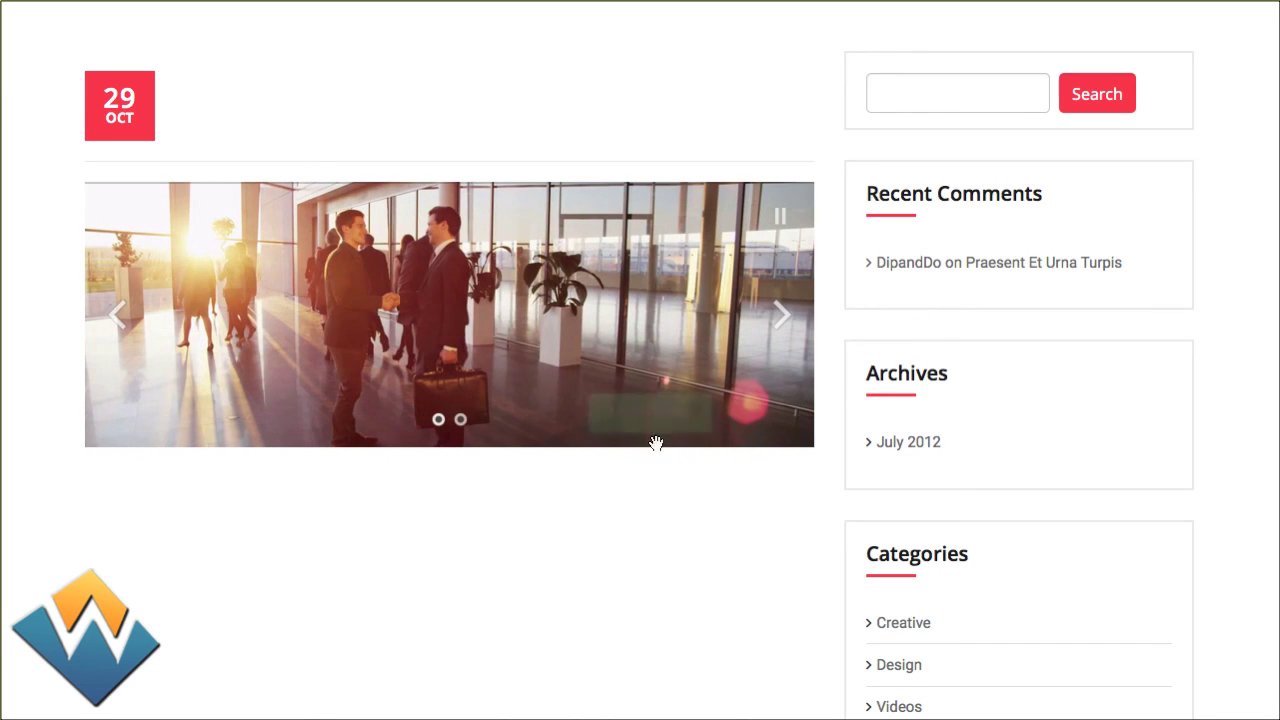
pyautogui.click(784, 328)
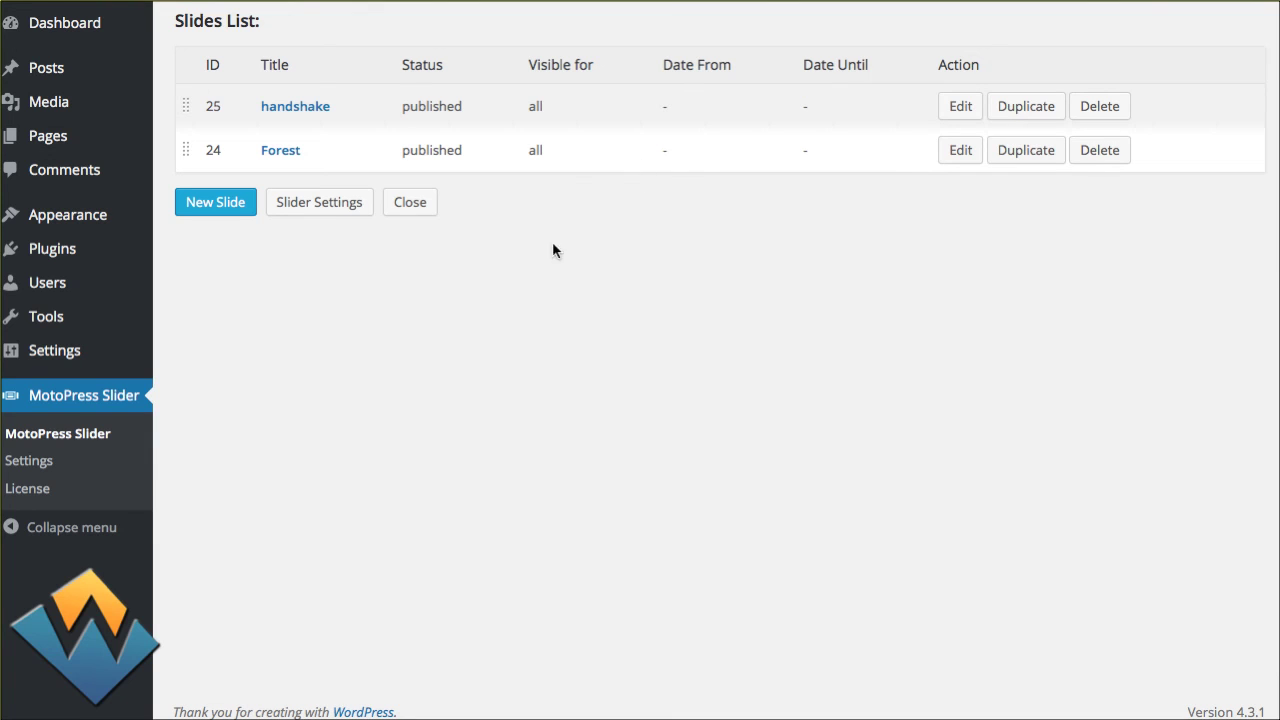
# Turn off the slideshow timer in the NextSlideShow slider's control settings, and reload the live About Us page
pyautogui.click(86, 433)
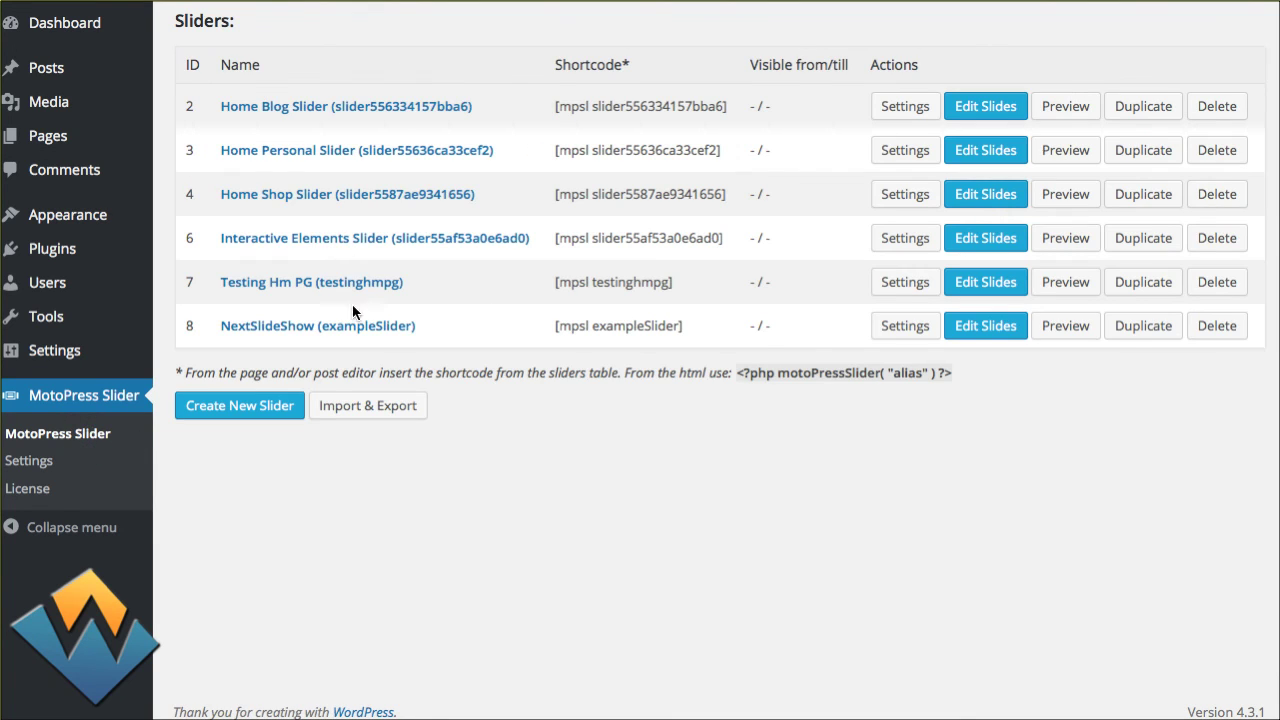
pyautogui.click(910, 334)
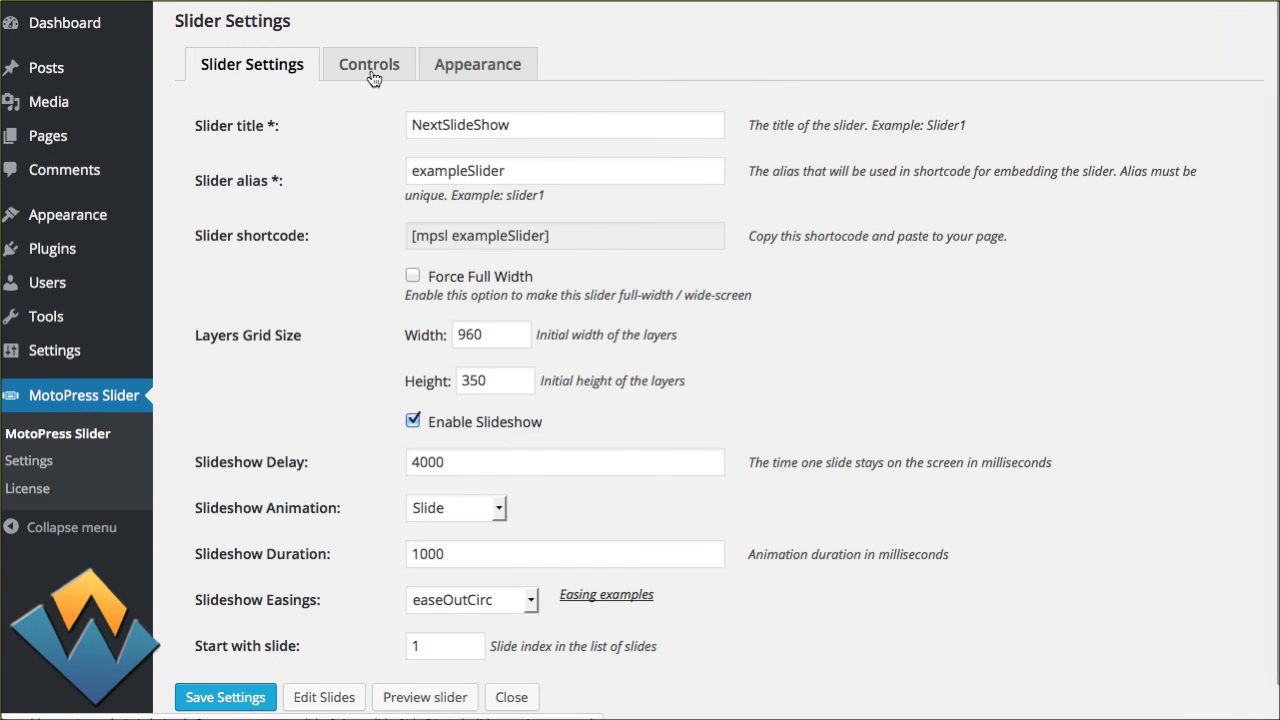
pyautogui.click(372, 78)
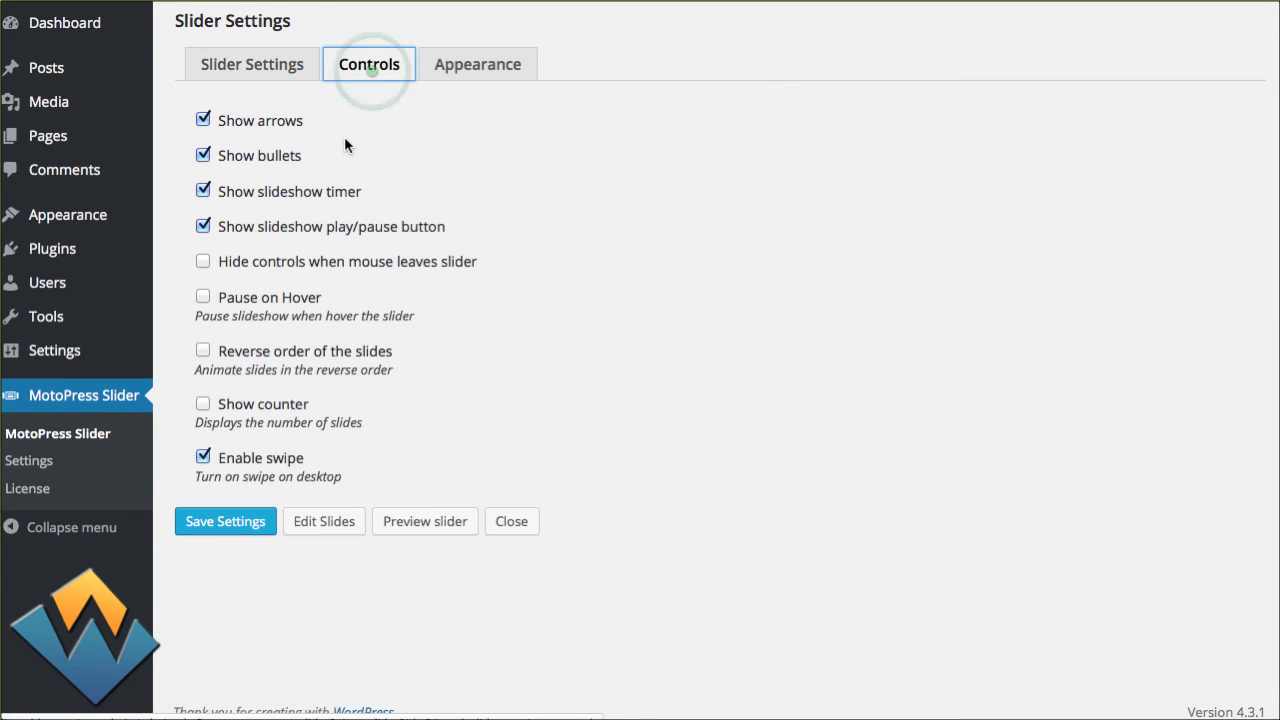
pyautogui.click(272, 190)
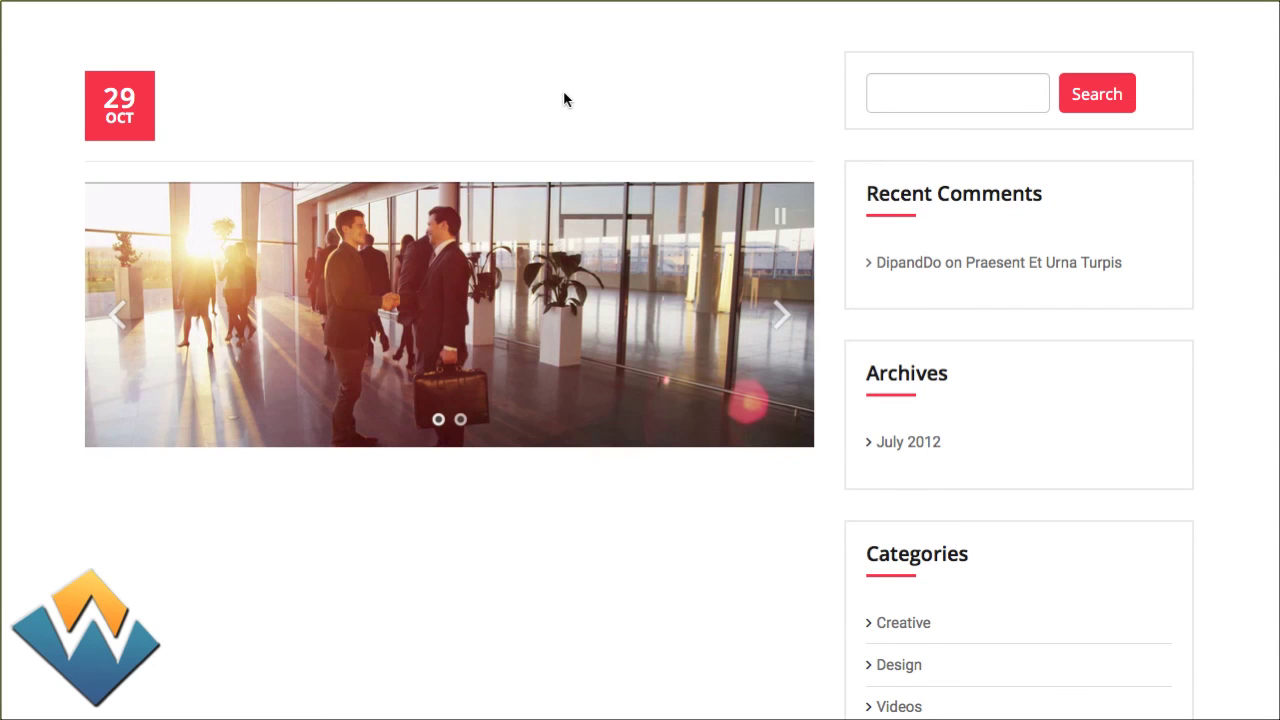
pyautogui.press('super+r')
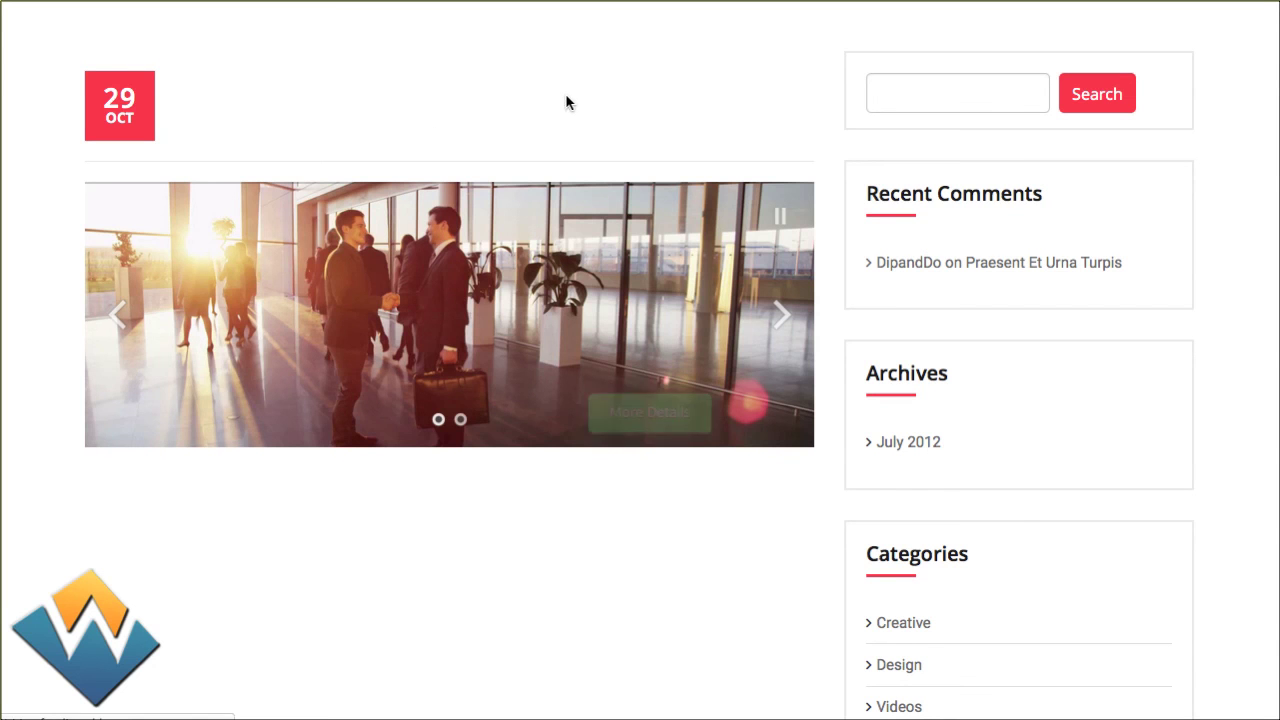